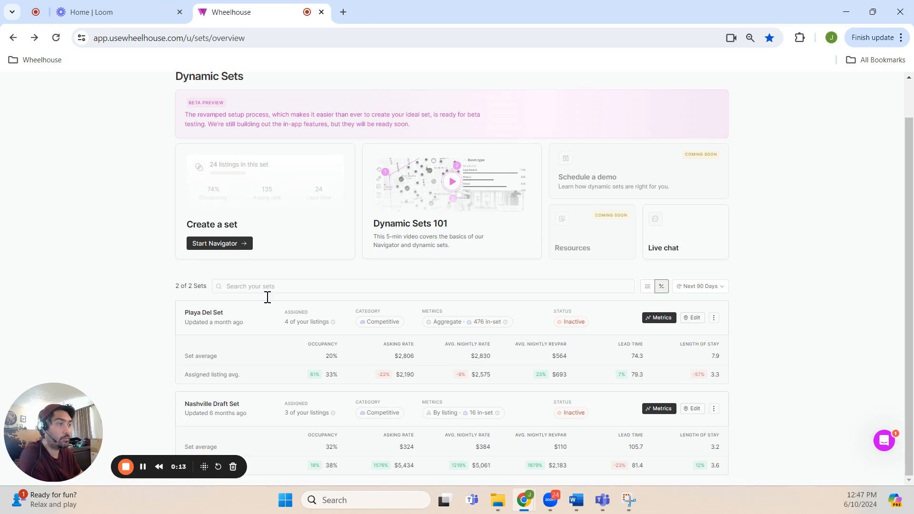
Step: Look over the Dynamic Sets overview page, including the beta preview notice, the Create a set card and the existing sets
scroll(265, 296, up, 2)
scroll(216, 239, down, 1)
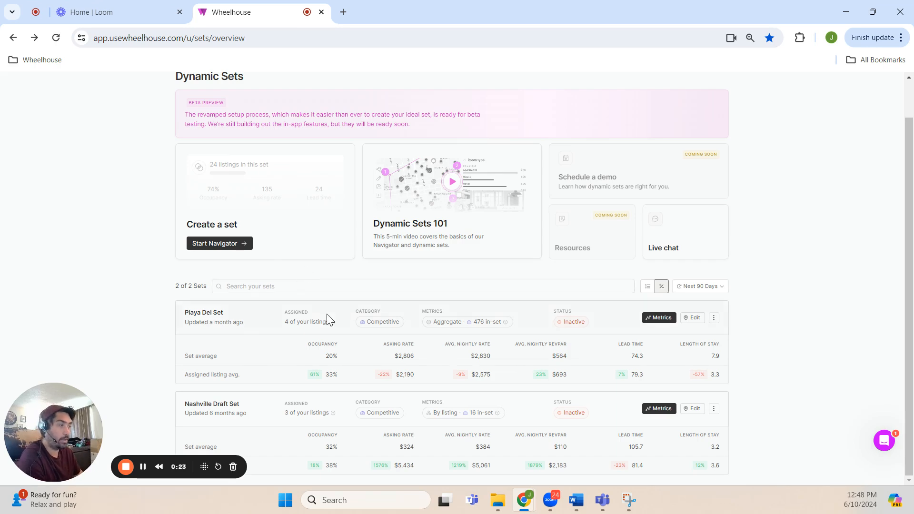
scroll(333, 329, up, 1)
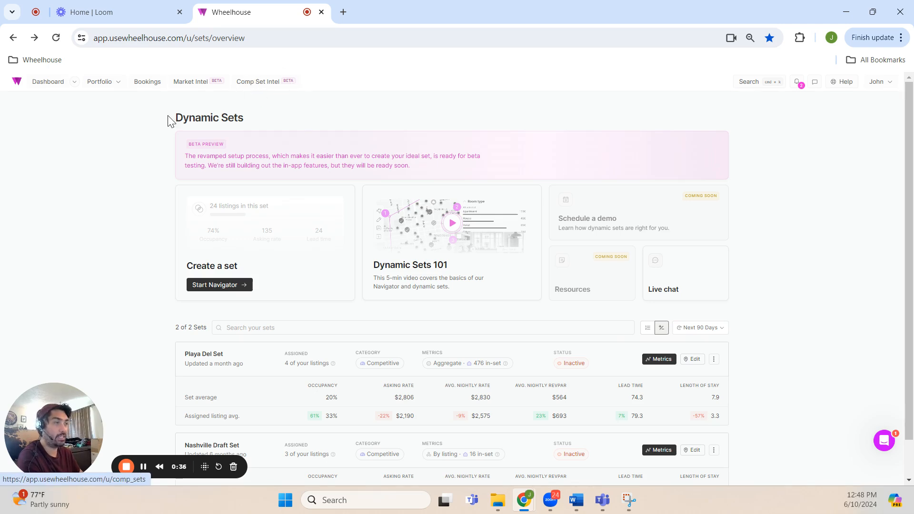
drag(164, 117, 256, 125)
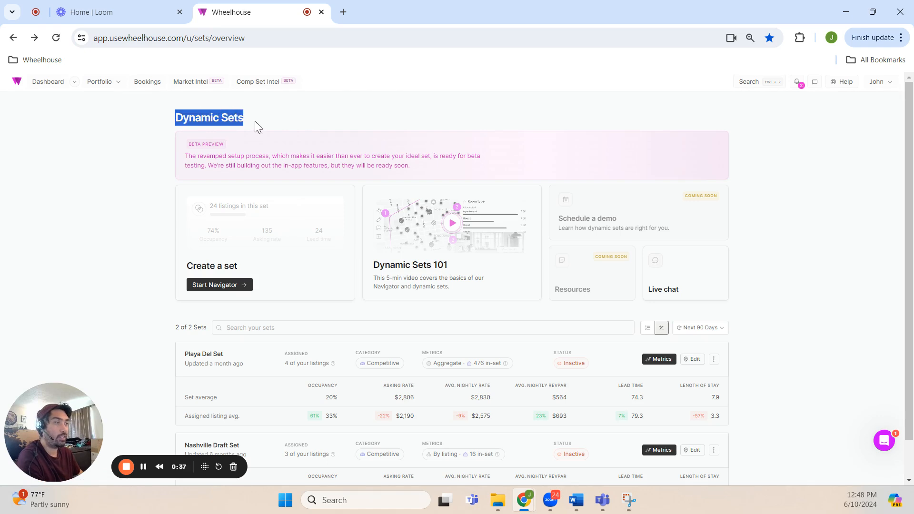
click(224, 115)
drag(185, 142, 421, 163)
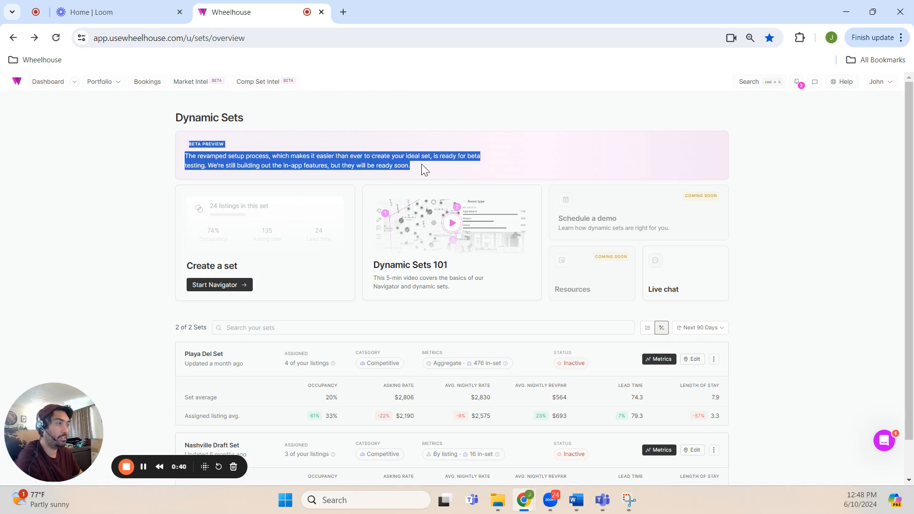
click(421, 163)
scroll(285, 171, down, 1)
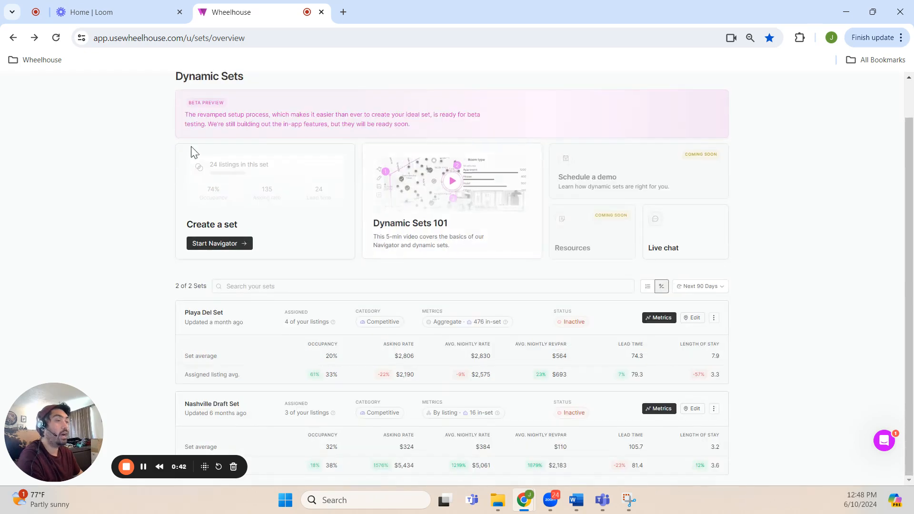
scroll(235, 214, up, 1)
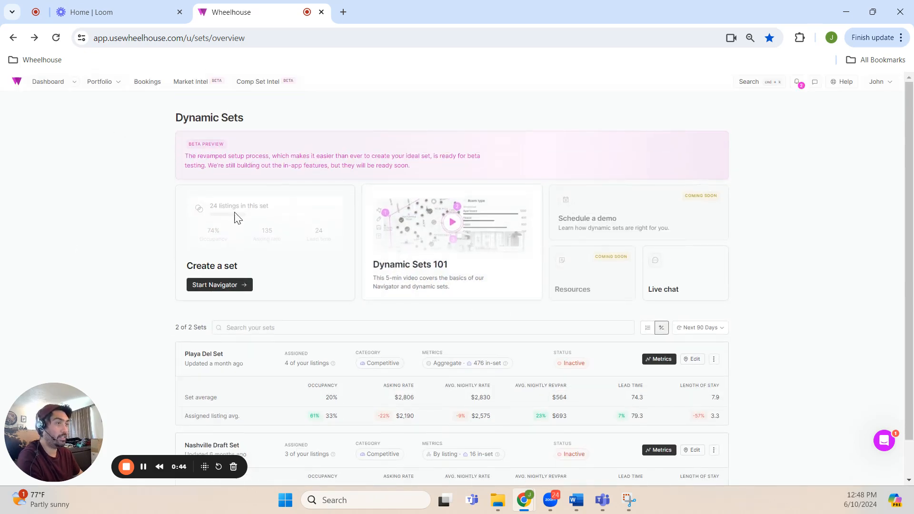
scroll(242, 203, down, 1)
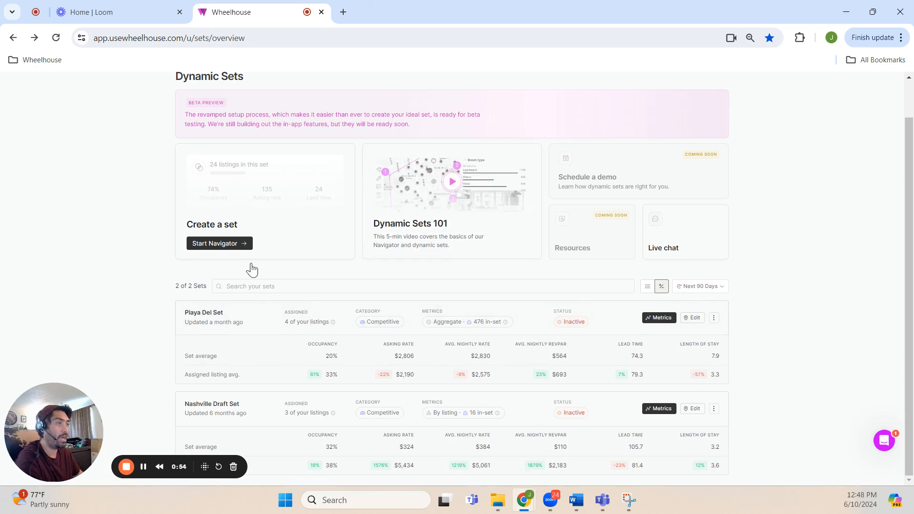
scroll(262, 275, up, 1)
scroll(262, 275, down, 1)
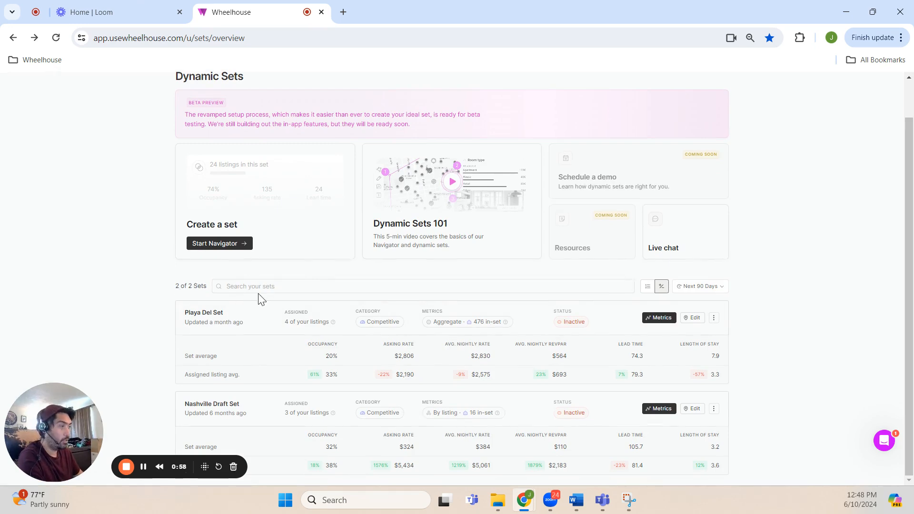
Step: Search the sets list for "playa" and clear the search to show all sets again
drag(165, 285, 208, 290)
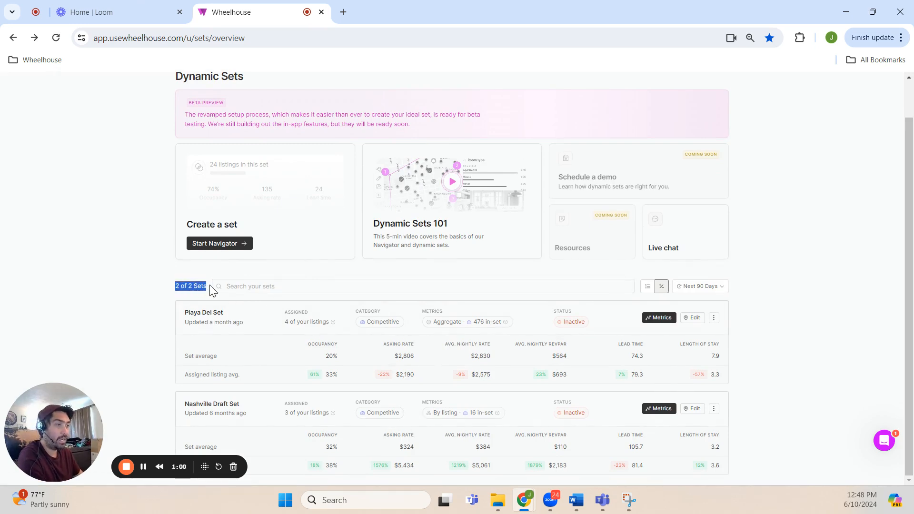
click(251, 287)
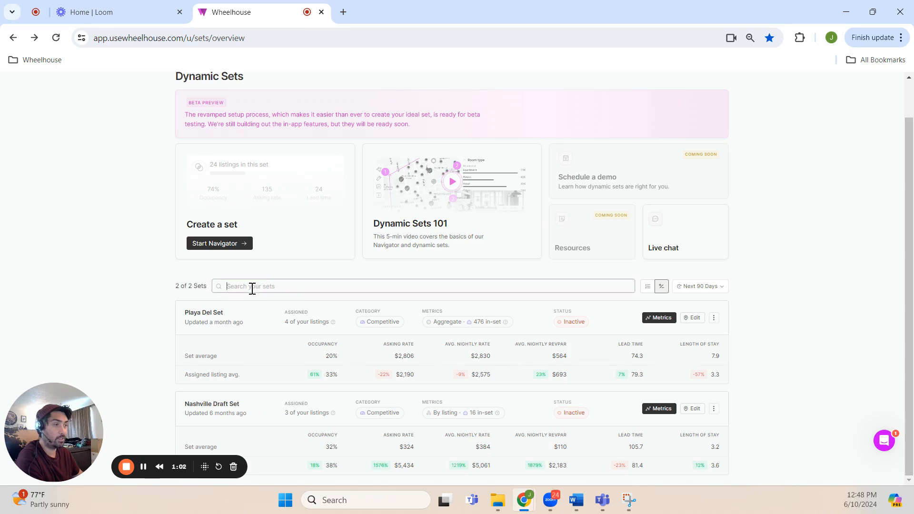
text(playa)
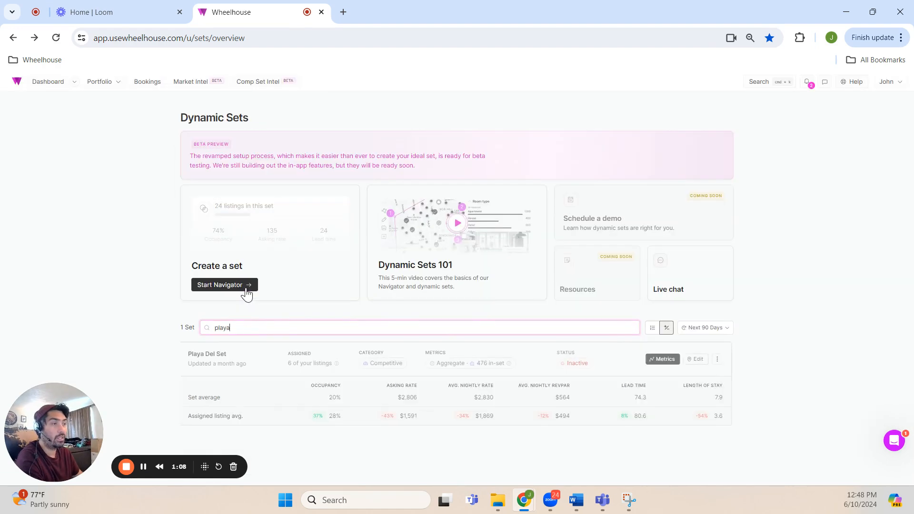
double_click(229, 327)
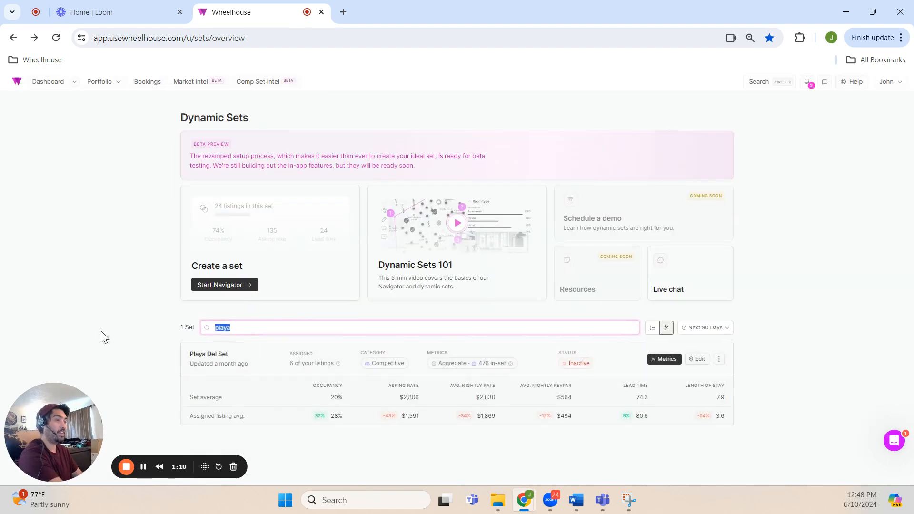
key(BackSpace)
click(774, 286)
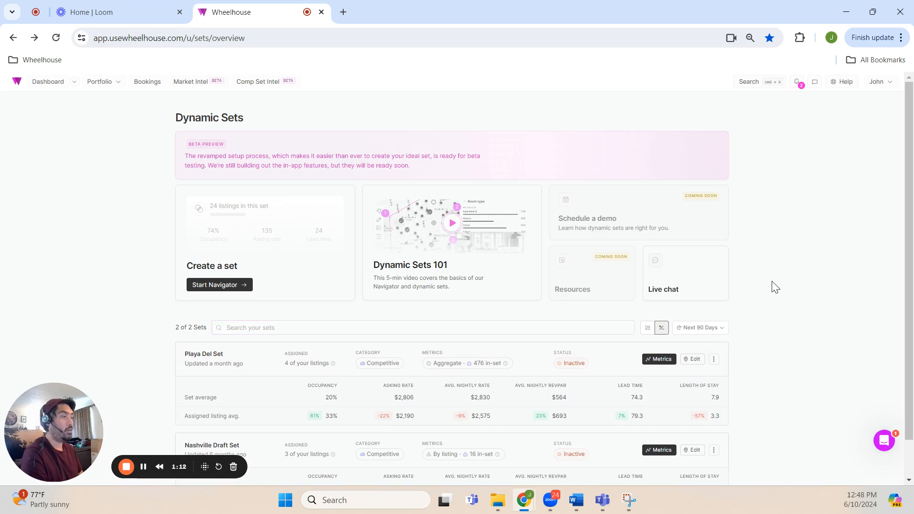
Step: Compare the rank and percentage displays of the assigned listing averages against the set averages, ending on percentages
scroll(714, 295, down, 1)
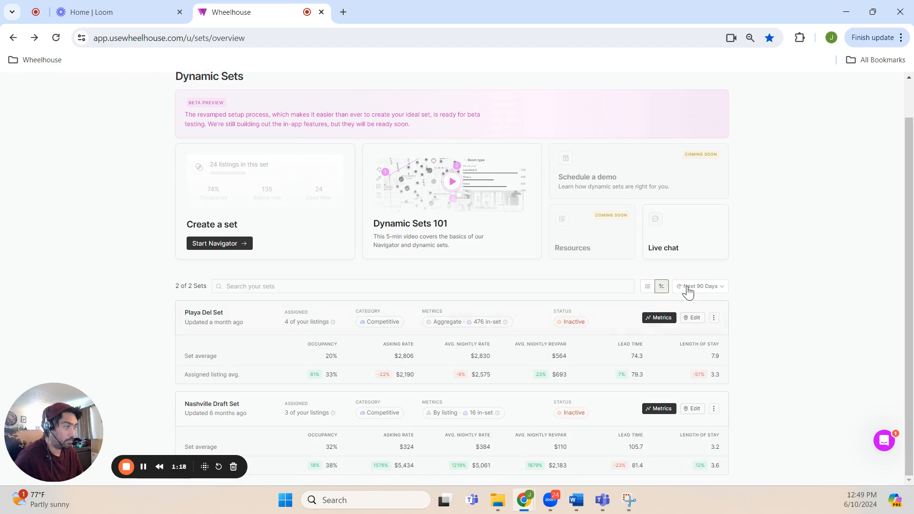
click(648, 286)
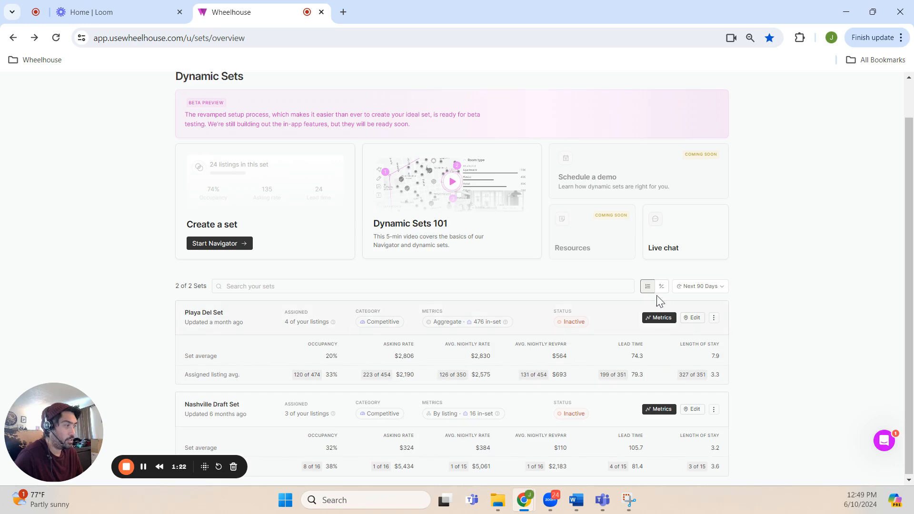
click(661, 286)
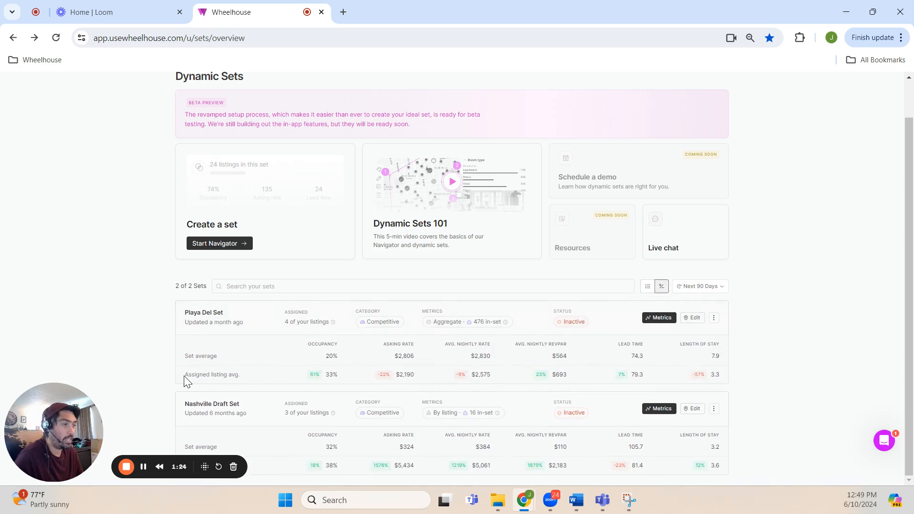
drag(185, 374, 240, 381)
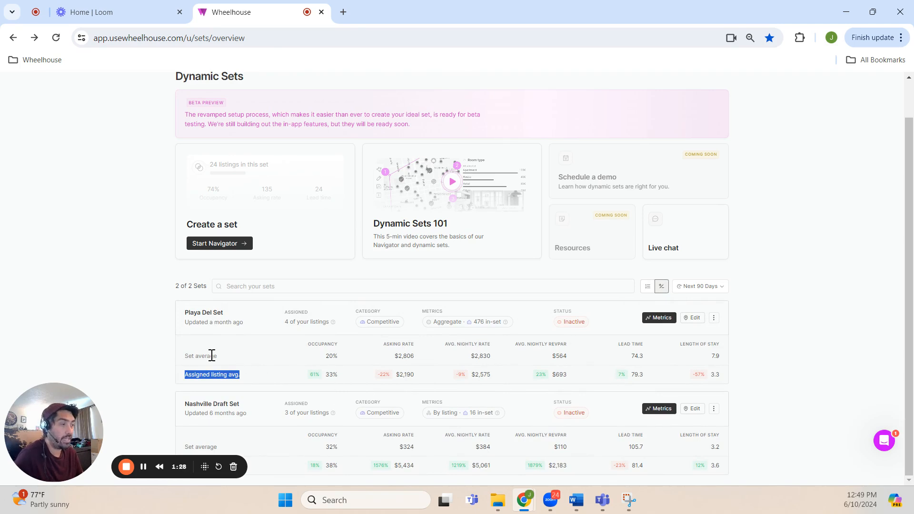
drag(210, 356, 342, 354)
click(429, 352)
click(649, 290)
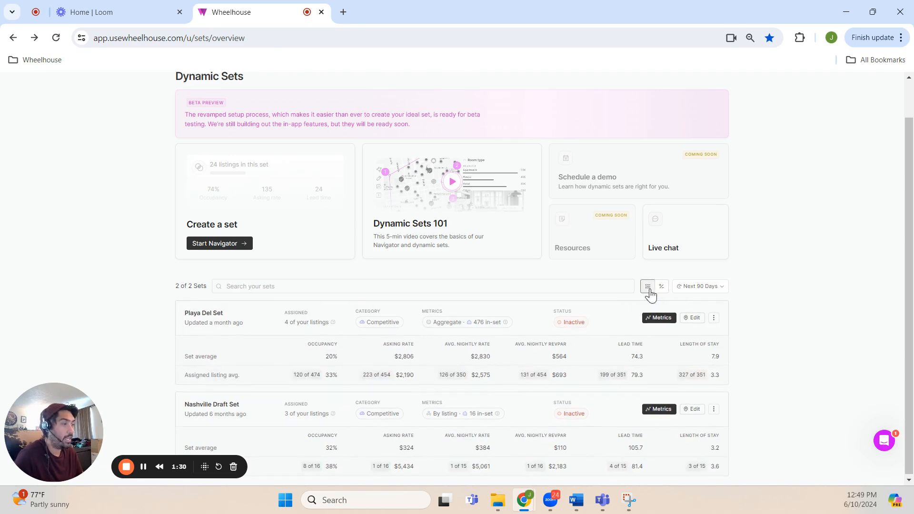
click(659, 288)
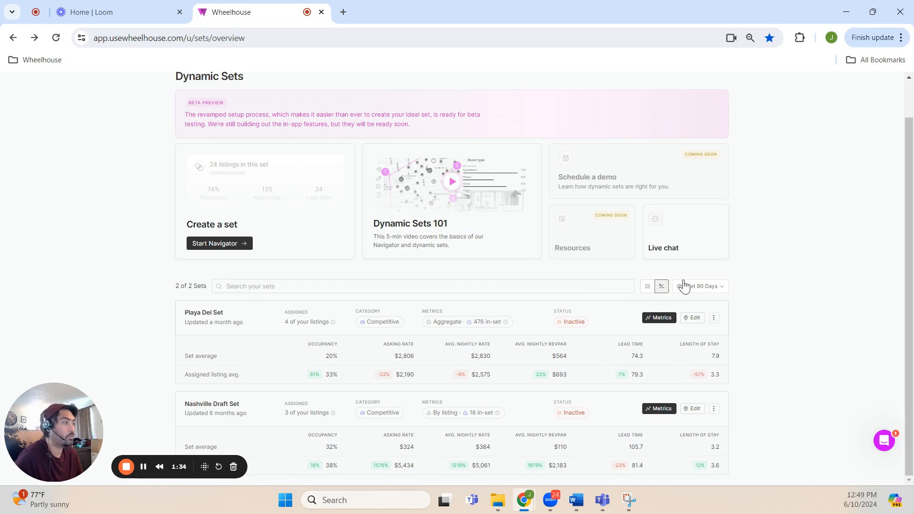
Step: Set the time period for the sets' metrics to Last 365 days
click(698, 287)
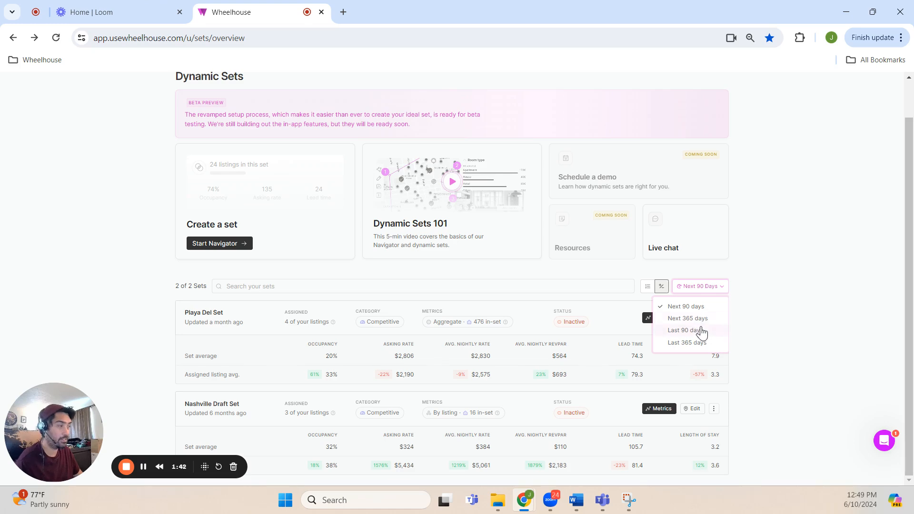
click(694, 343)
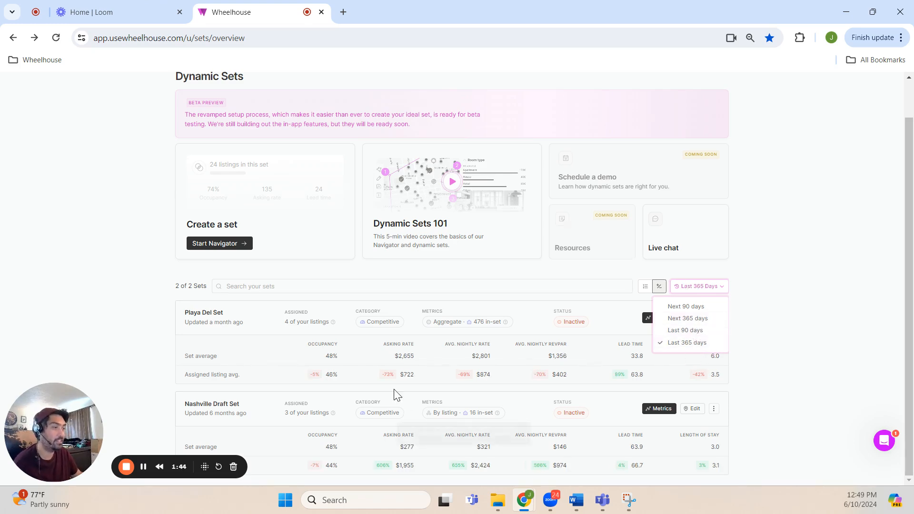
click(825, 307)
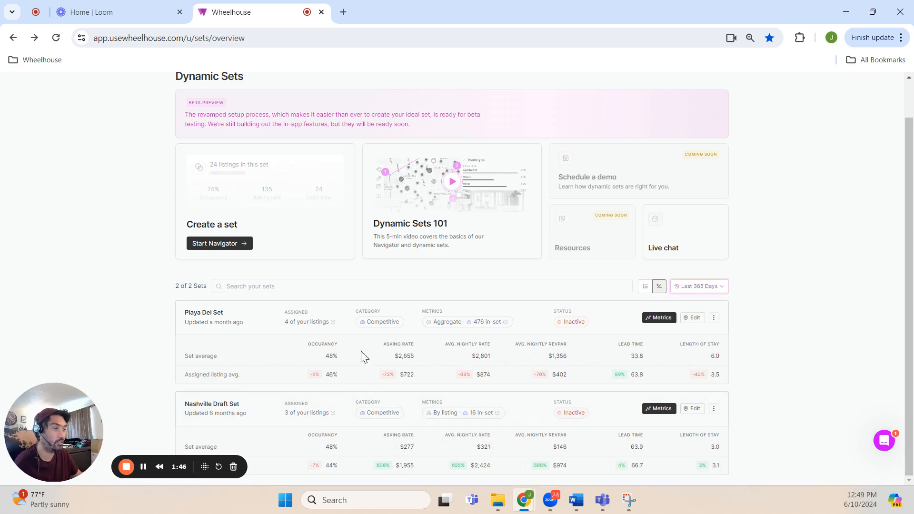
Step: Review the Playa Del Set's averages for the last 365 days as ranks and return to the percentage display
drag(357, 362, 716, 372)
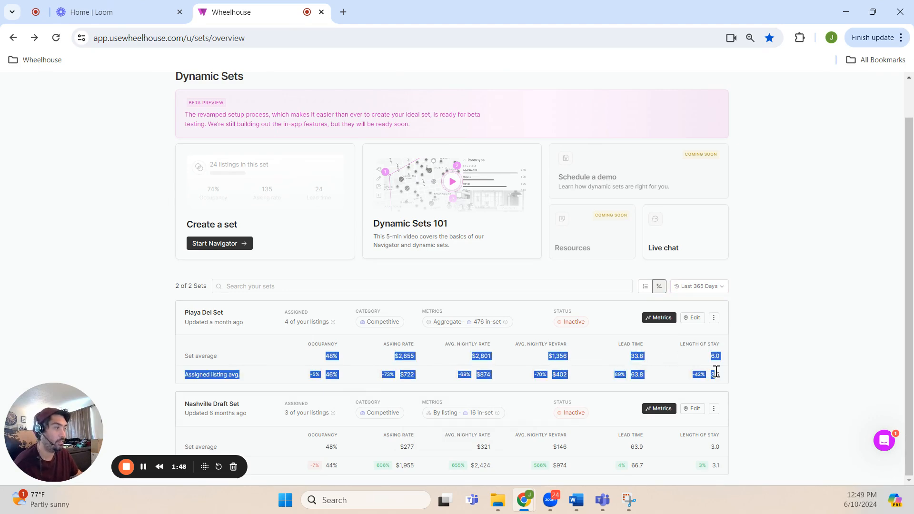
click(645, 286)
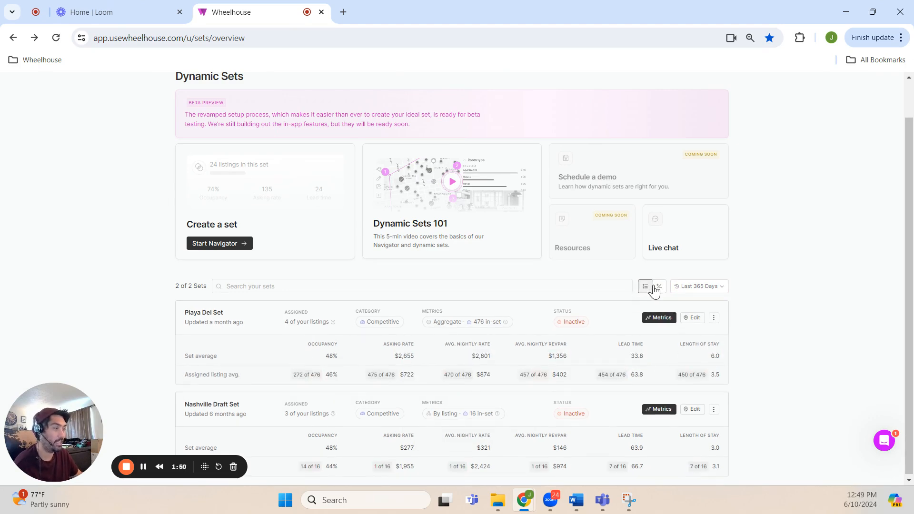
click(658, 286)
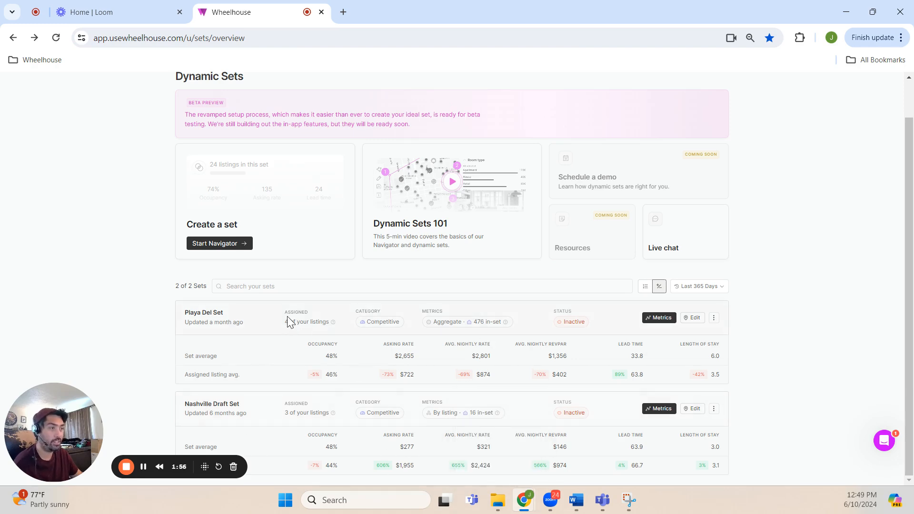
Step: Examine the Playa Del Set's header details: assigned listings, last update, category and metrics type with its explanation
drag(287, 311, 327, 325)
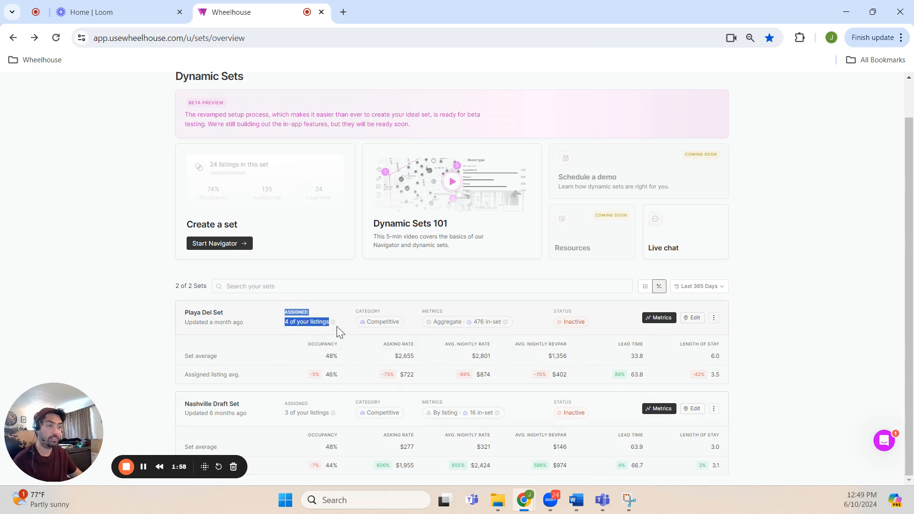
click(235, 327)
drag(252, 326, 194, 325)
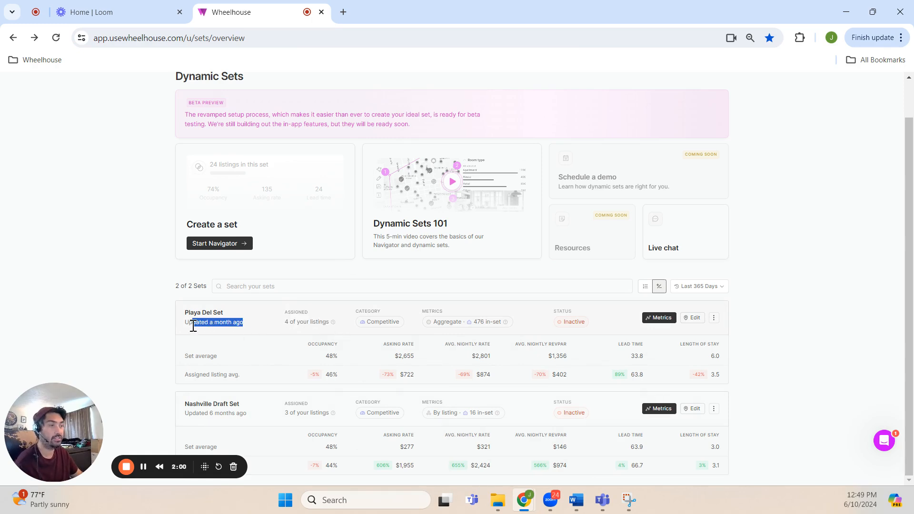
click(401, 344)
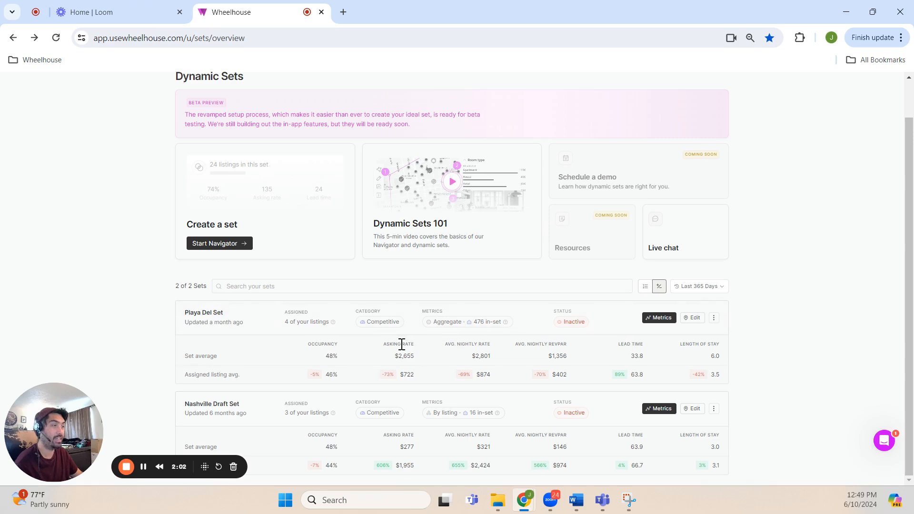
drag(347, 309, 400, 320)
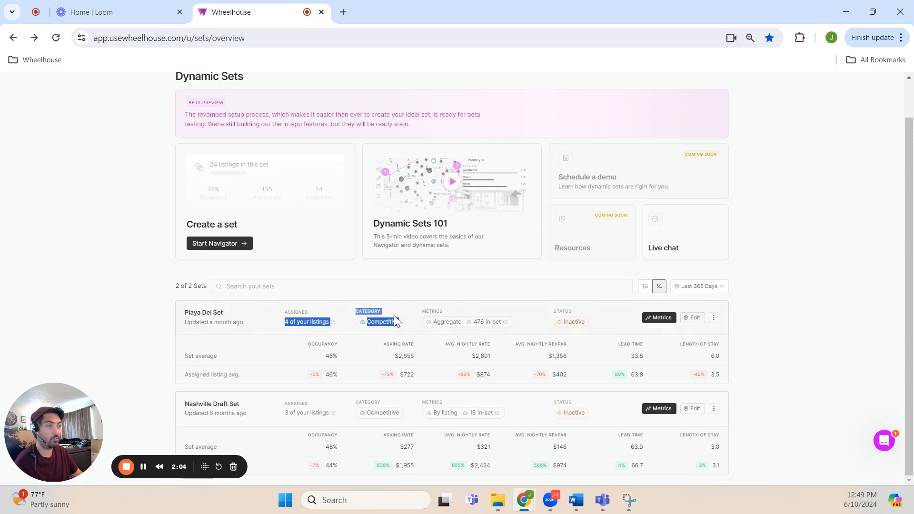
click(394, 321)
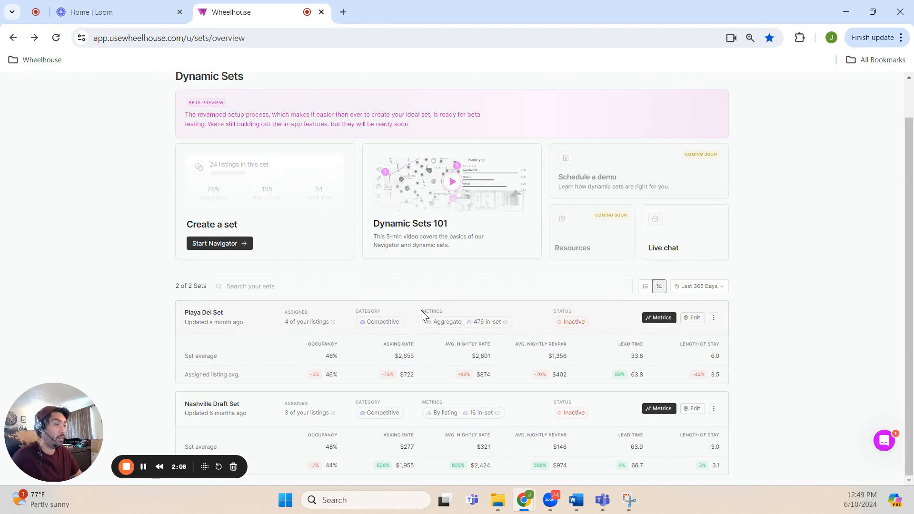
drag(421, 310, 516, 321)
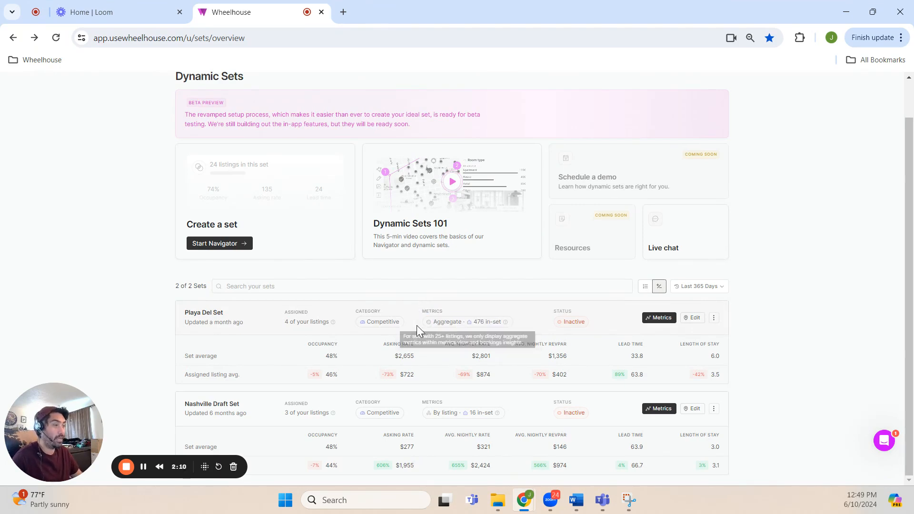
click(481, 319)
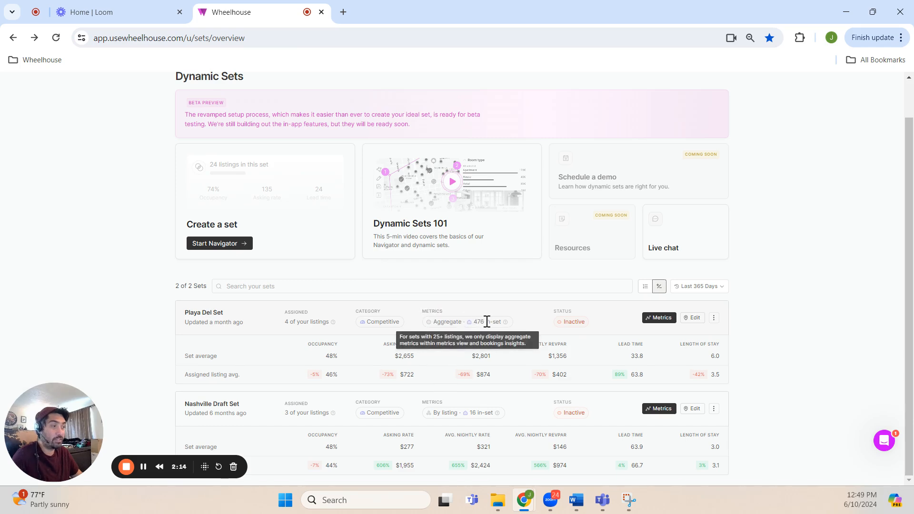
drag(439, 321, 460, 321)
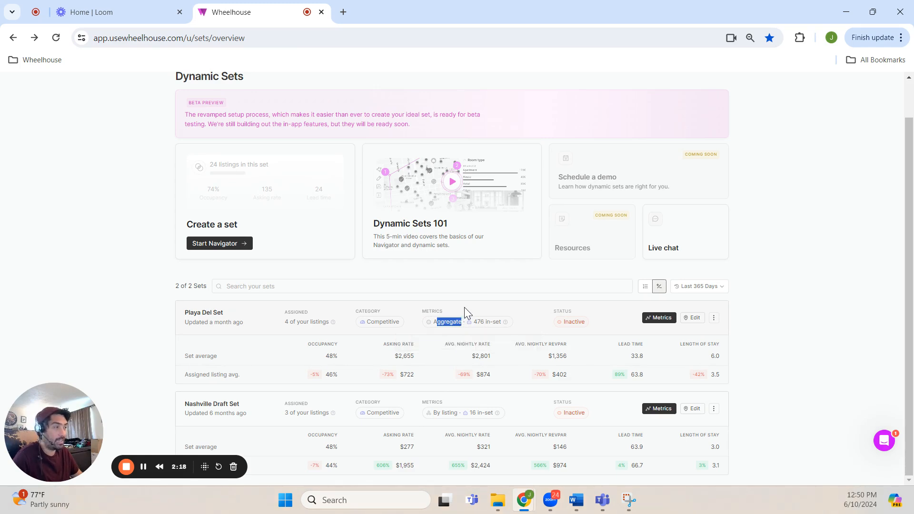
click(479, 320)
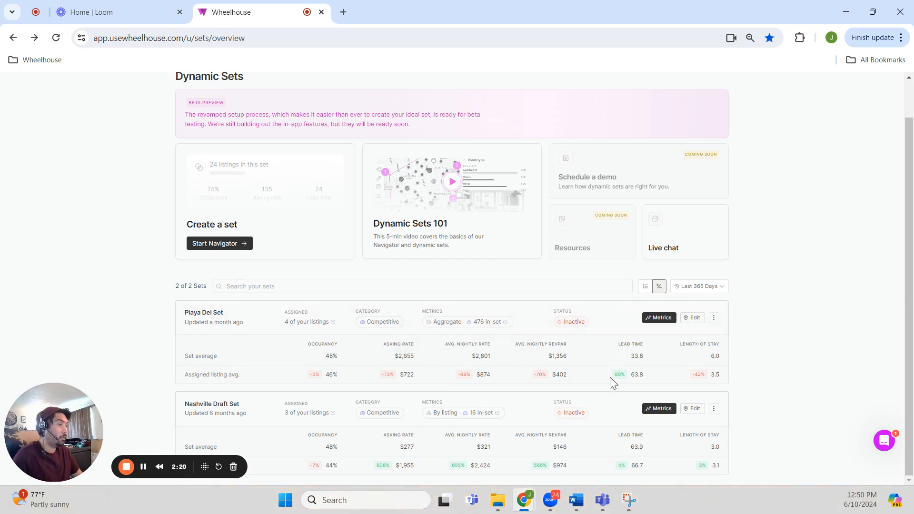
click(230, 311)
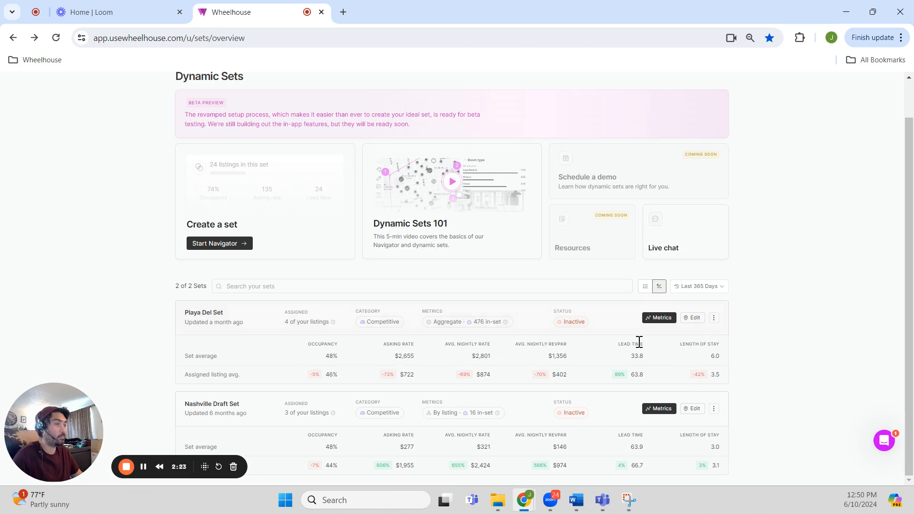
Step: Show the individual listing metrics of the Playa Del Set and review its assigned listings
click(714, 319)
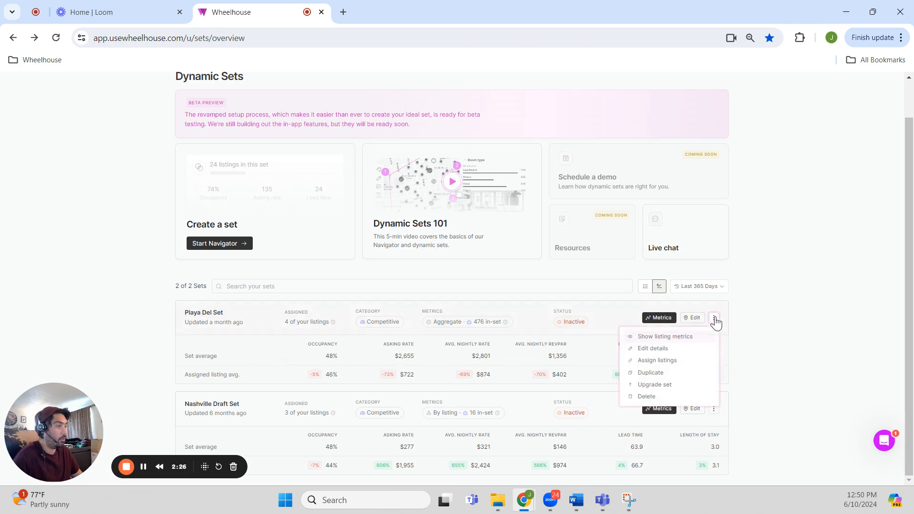
click(665, 341)
scroll(316, 374, down, 2)
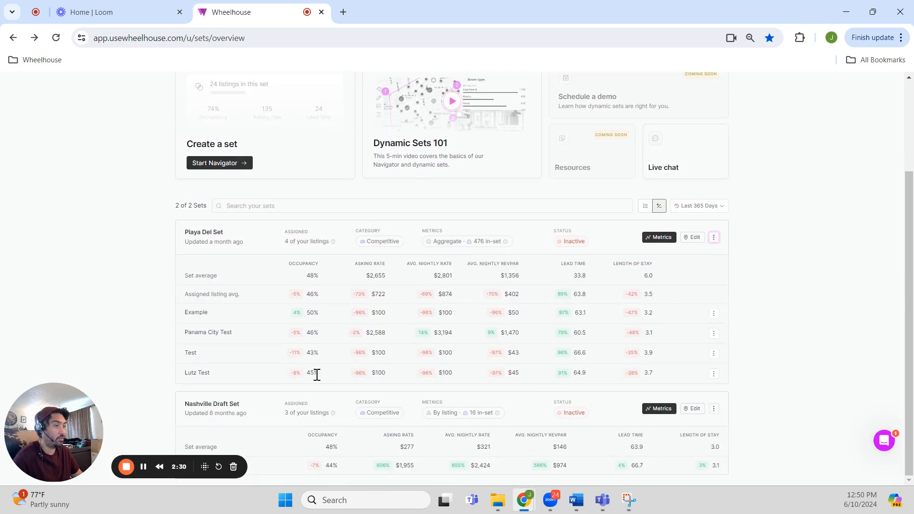
drag(181, 312, 238, 334)
click(179, 357)
drag(191, 373, 211, 373)
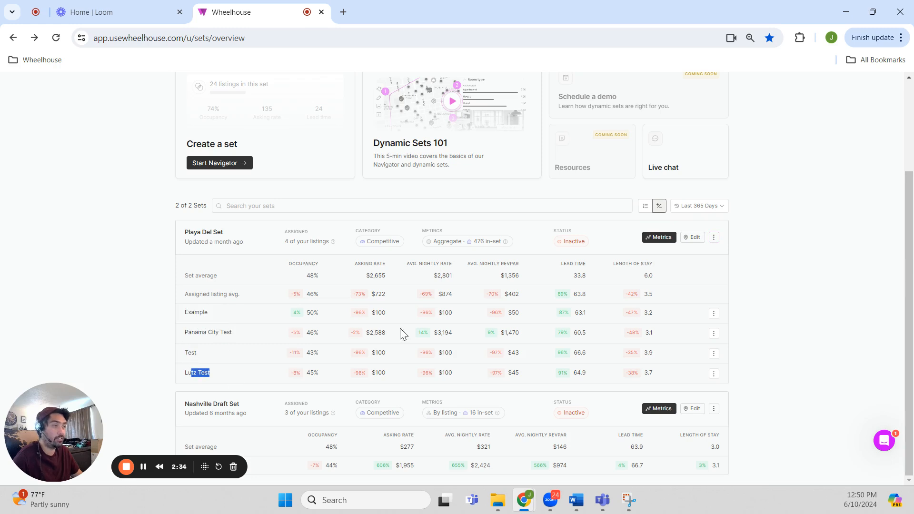
click(381, 292)
Step: Assign the listings SAMPLE 4BR 2BA, SAMPLE 6BR 6BA and SAMPLE 7BR 5BA in Harrison ID to the Playa Del Set
click(714, 239)
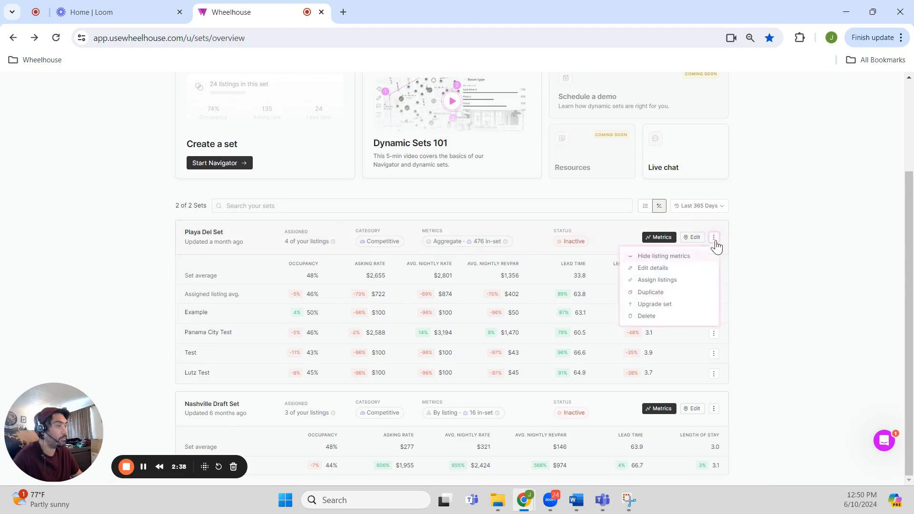
click(661, 280)
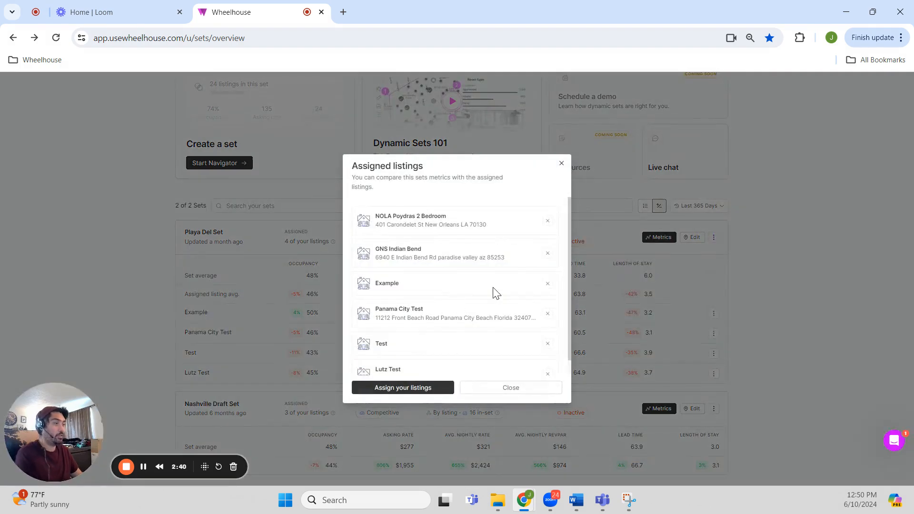
scroll(484, 257, down, 1)
click(400, 387)
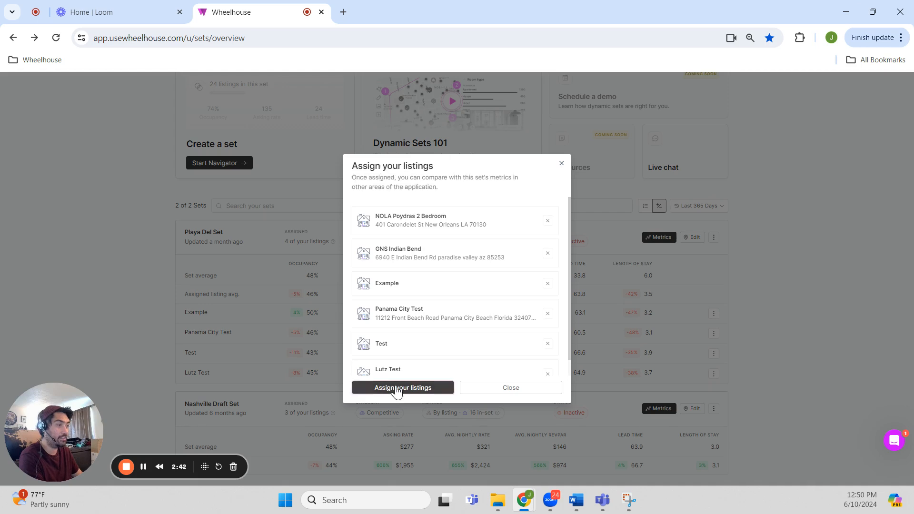
scroll(405, 283, down, 2)
scroll(402, 285, down, 3)
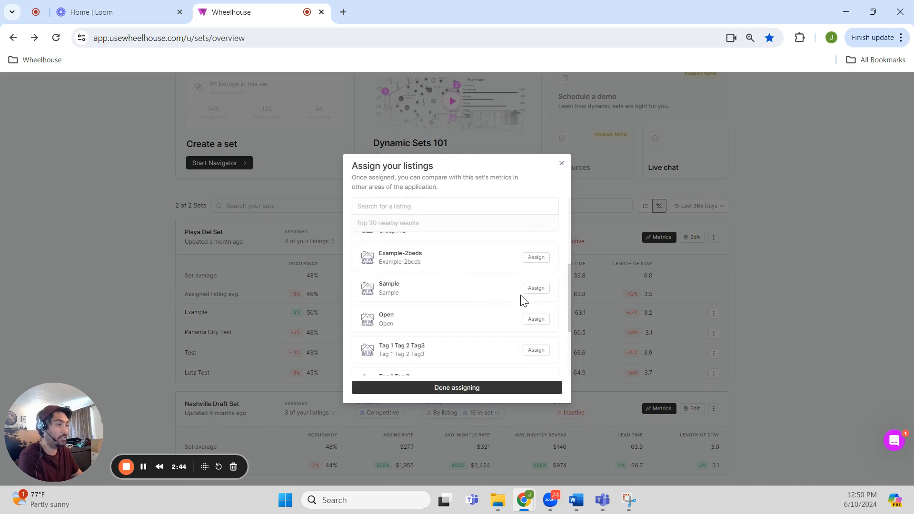
scroll(537, 326, down, 2)
scroll(542, 280, up, 1)
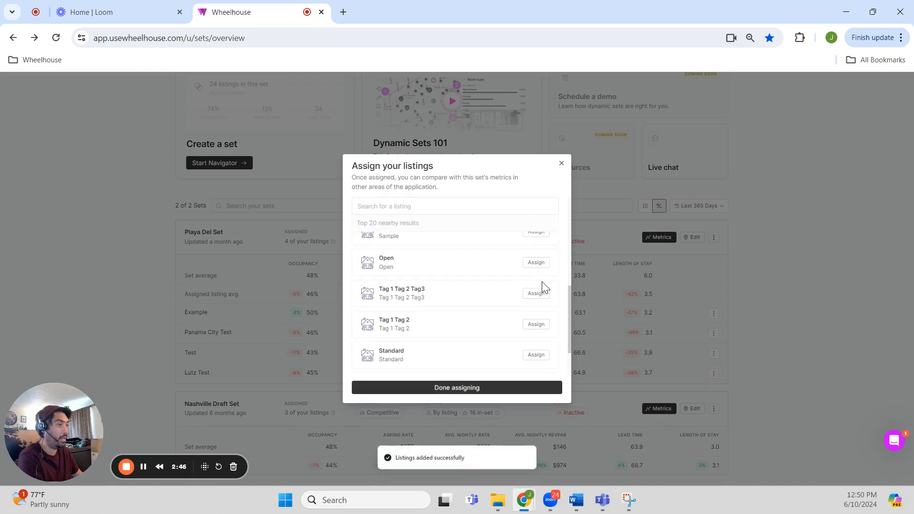
scroll(539, 314, down, 1)
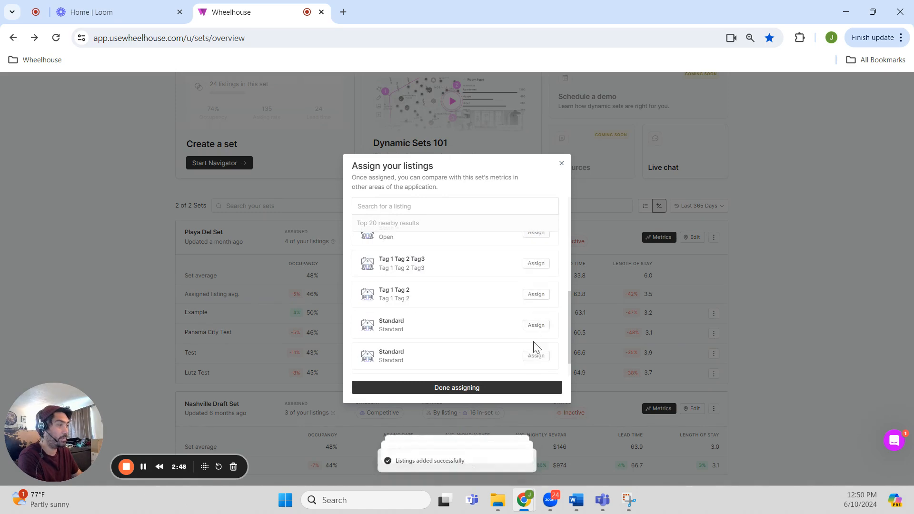
click(481, 387)
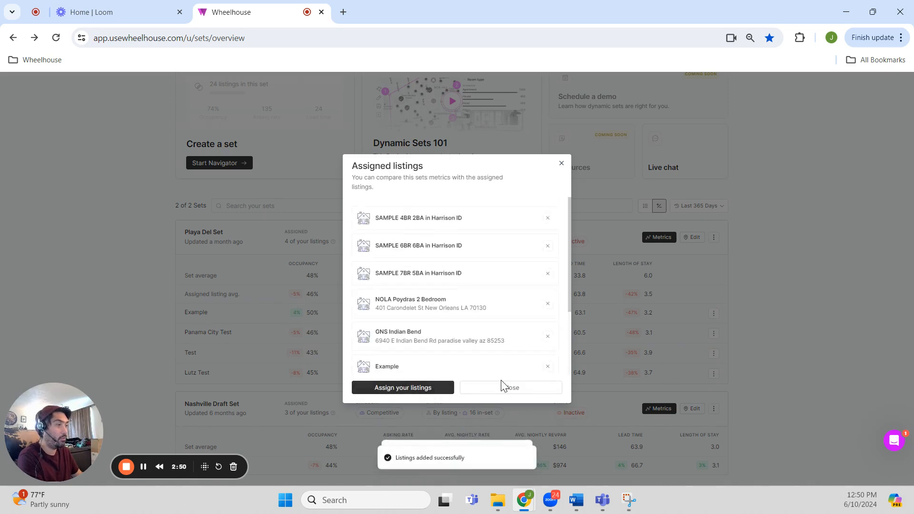
click(507, 391)
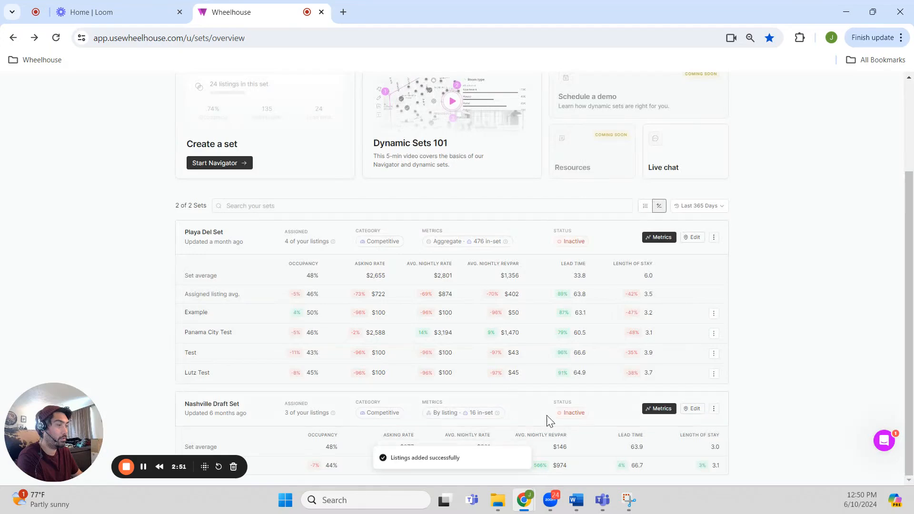
Step: Hide the Playa Del Set's listing metrics and show them again
click(713, 237)
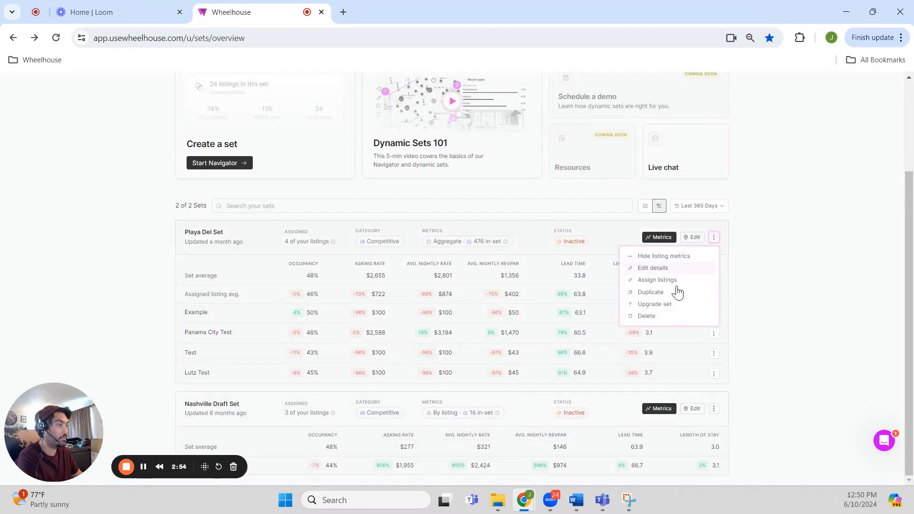
click(667, 257)
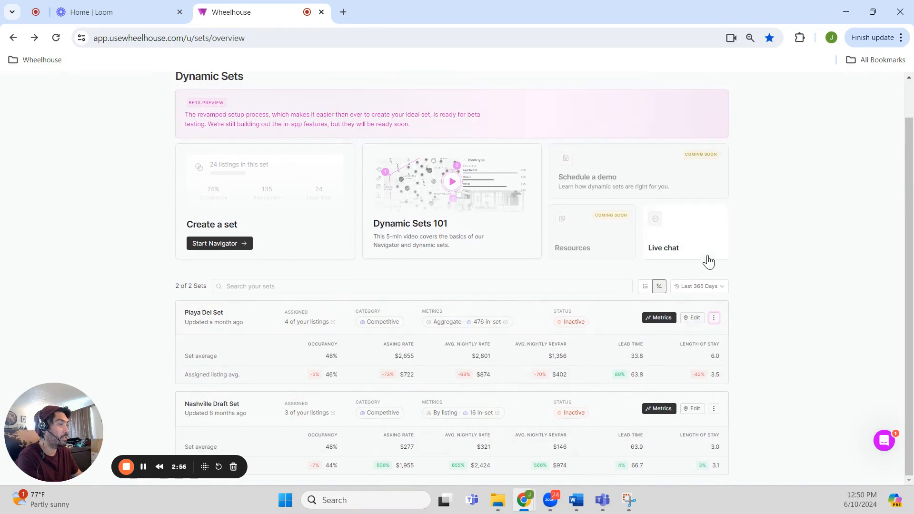
click(714, 317)
click(676, 338)
scroll(370, 327, down, 2)
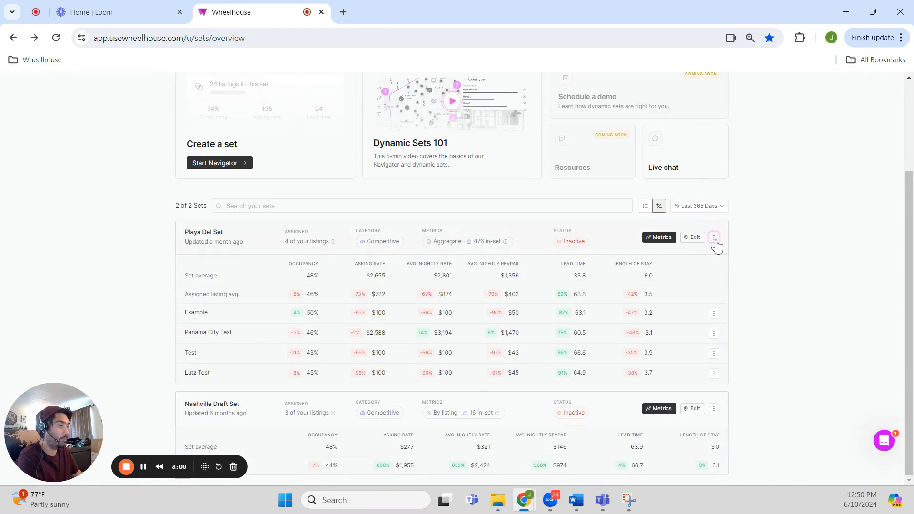
Step: Review the actions available for the Example listing within the Playa Del Set
click(714, 315)
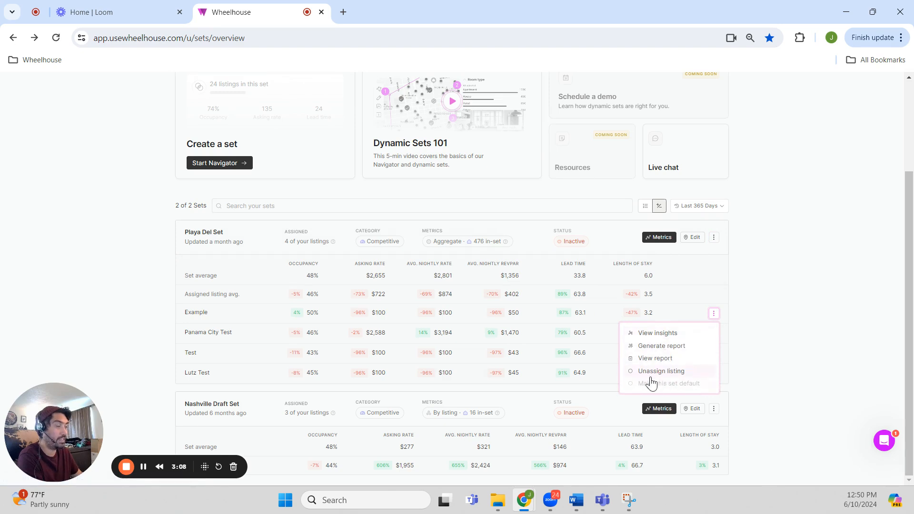
click(739, 297)
click(714, 317)
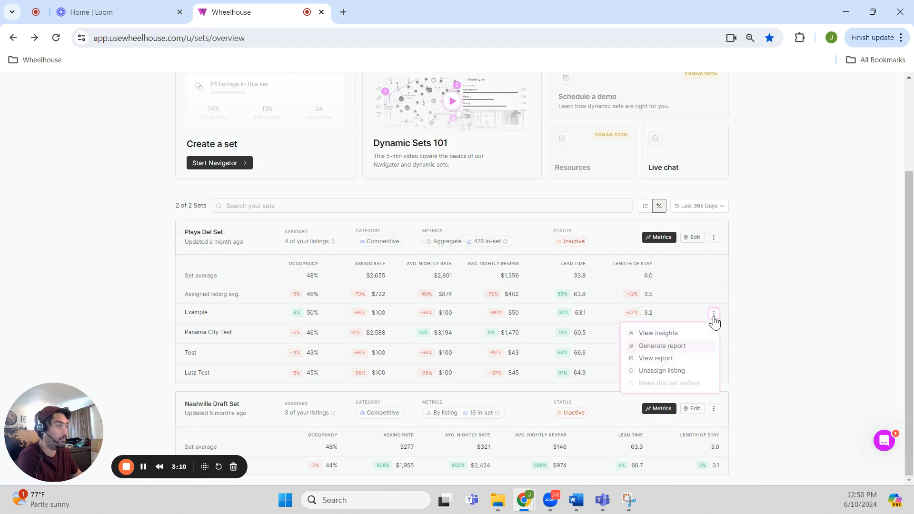
click(714, 290)
Step: Inspect the Playa Del Set's editable details, including its category, and its remaining set options without changing anything
click(713, 241)
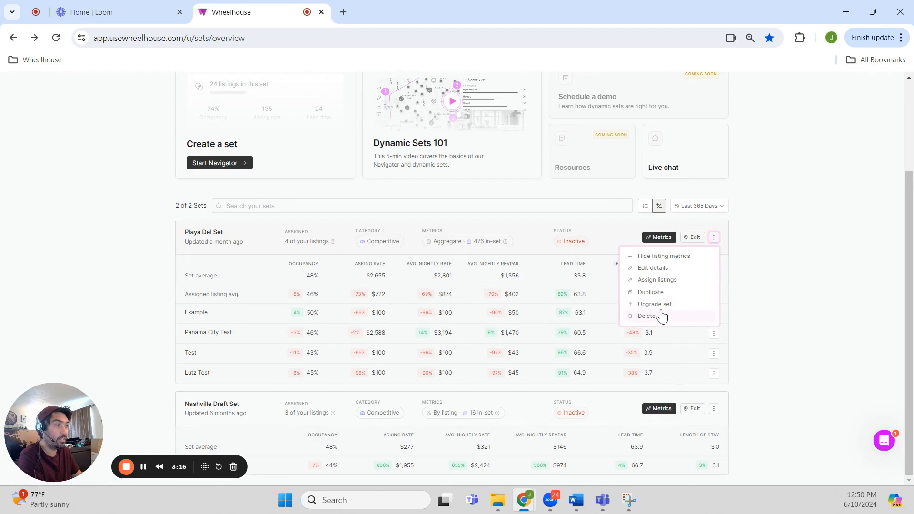
click(644, 274)
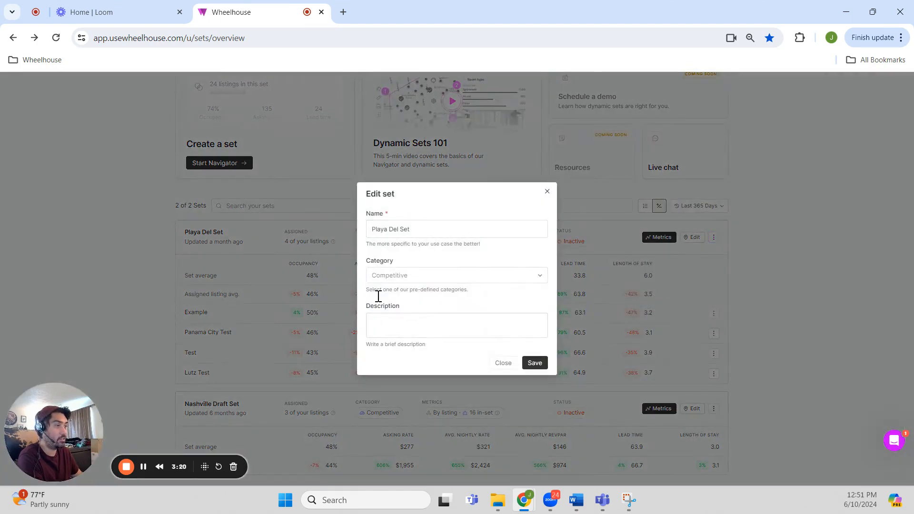
click(397, 275)
click(396, 277)
click(548, 190)
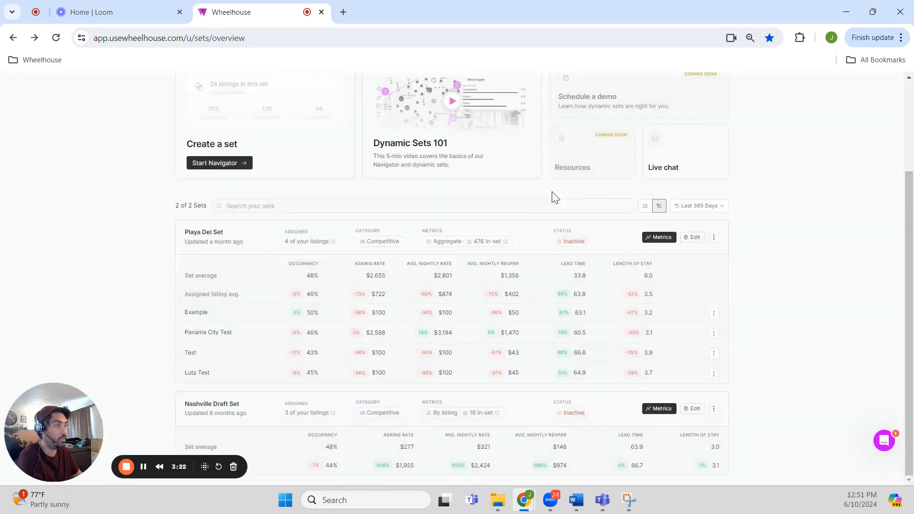
click(714, 238)
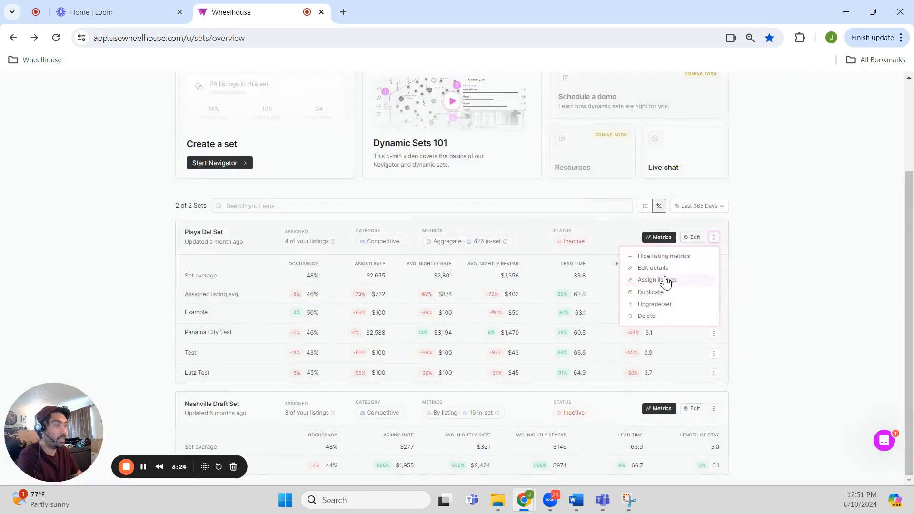
click(766, 270)
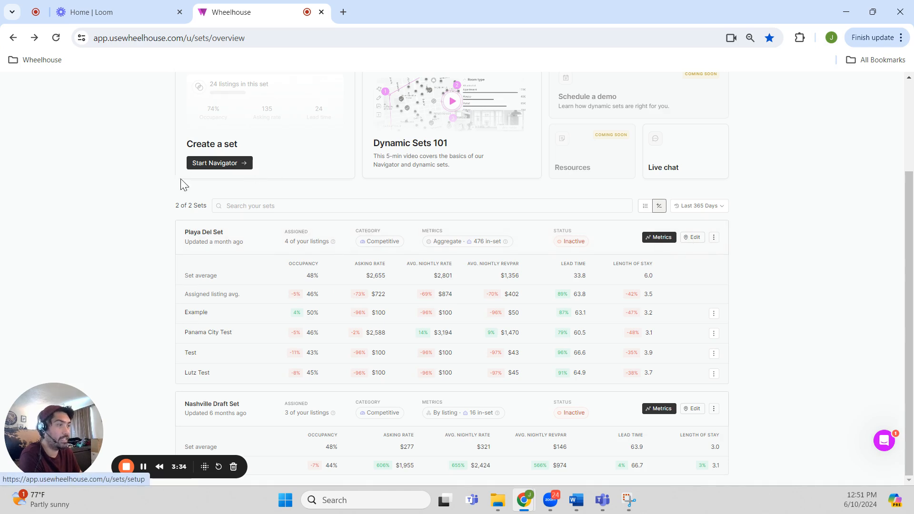
Step: View the Playa Del Set's metrics overview in a separate tab, look through its highlights and charts, and return to the sets overview
right_click(660, 243)
click(680, 250)
click(381, 14)
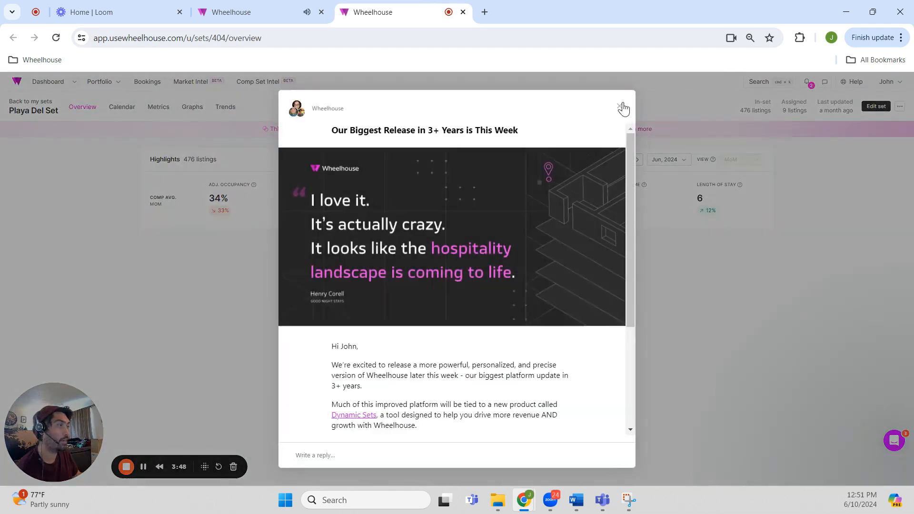
click(621, 107)
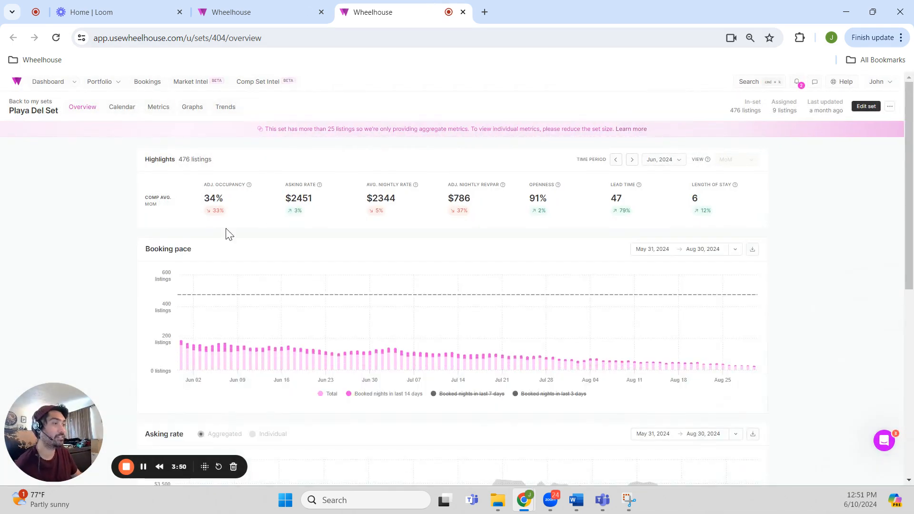
scroll(238, 228, down, 3)
scroll(342, 257, down, 5)
scroll(601, 369, up, 1)
scroll(502, 300, up, 8)
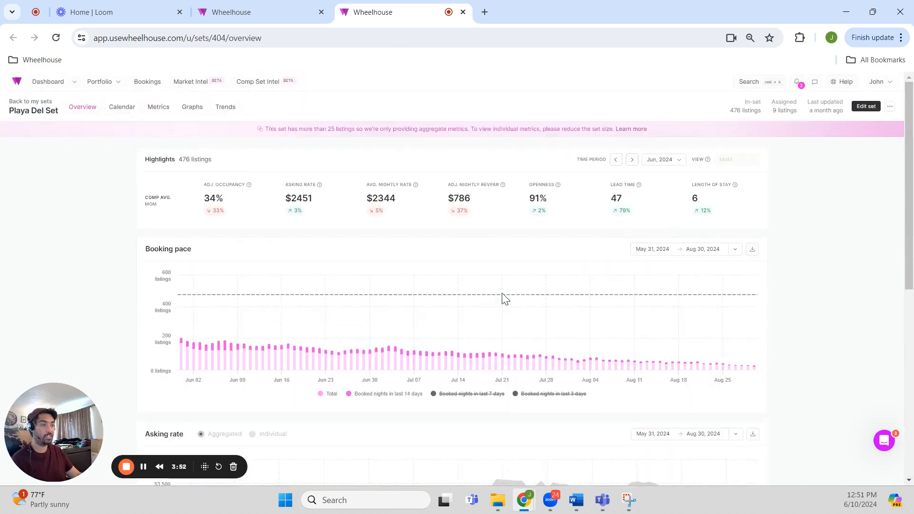
scroll(500, 303, down, 7)
scroll(494, 266, up, 8)
click(462, 12)
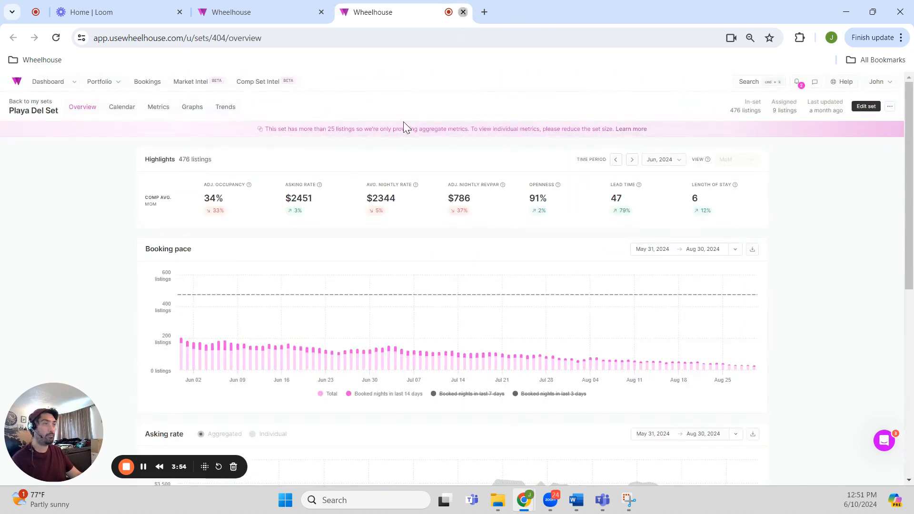
click(614, 108)
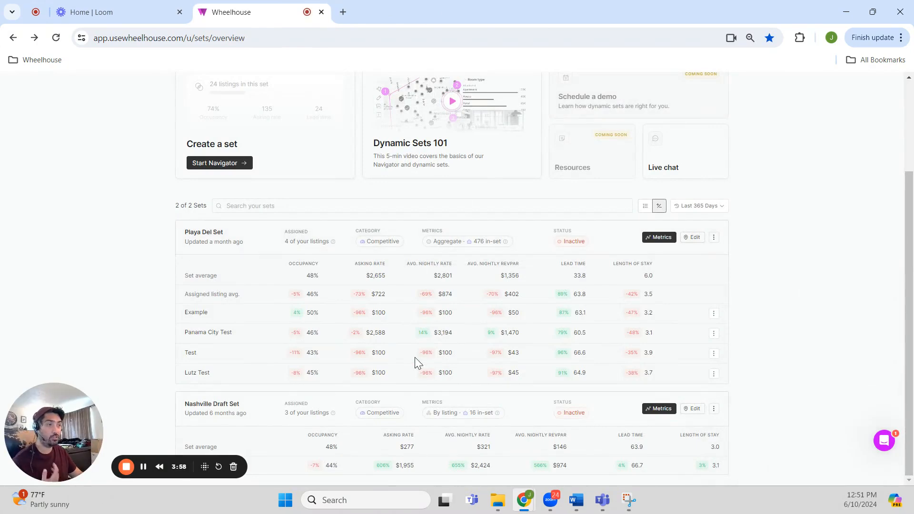
Step: Start the Navigator to create a new dynamic set
scroll(409, 357, up, 3)
scroll(278, 306, down, 3)
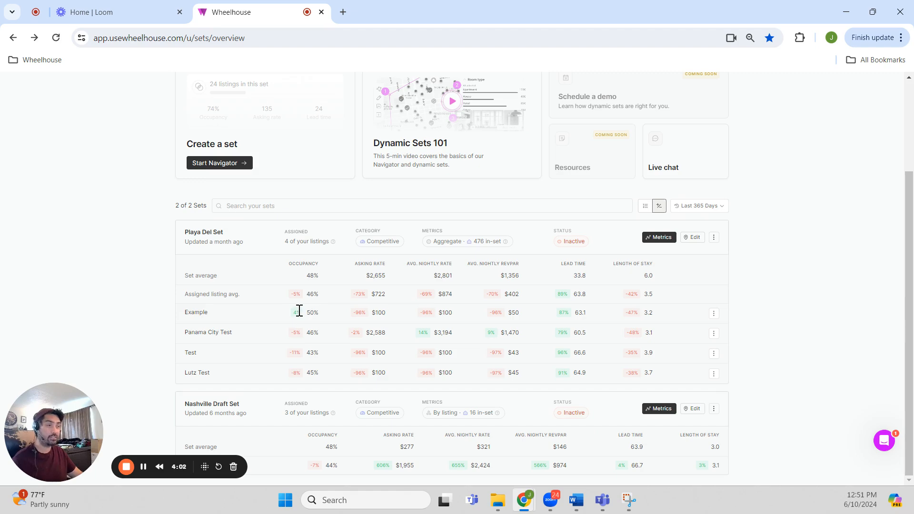
scroll(326, 289, up, 3)
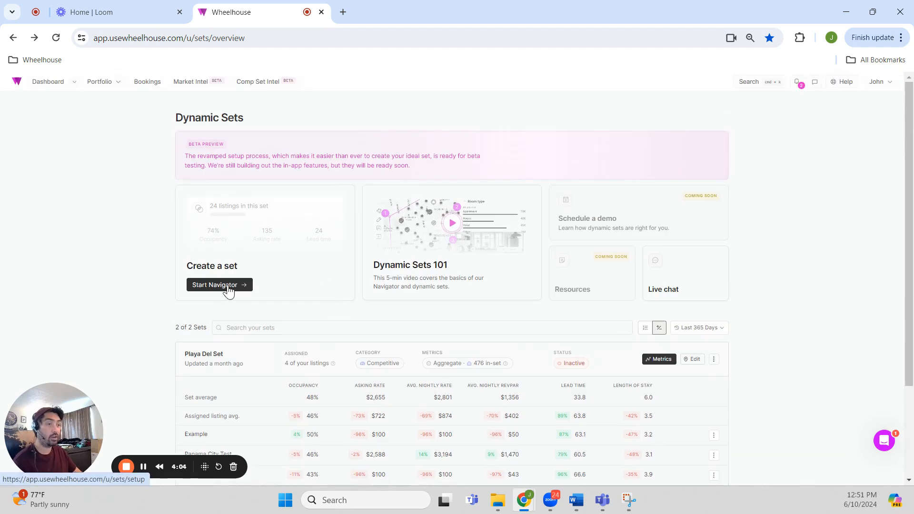
drag(180, 266, 220, 261)
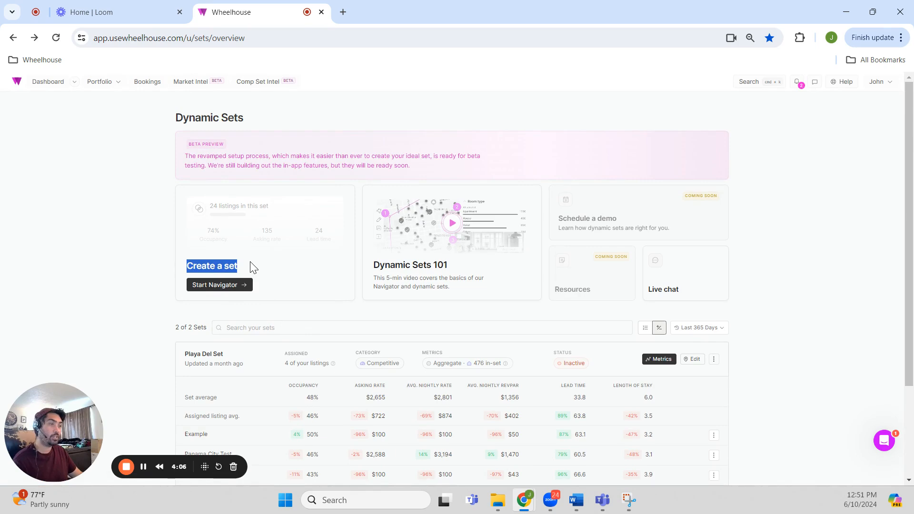
click(210, 288)
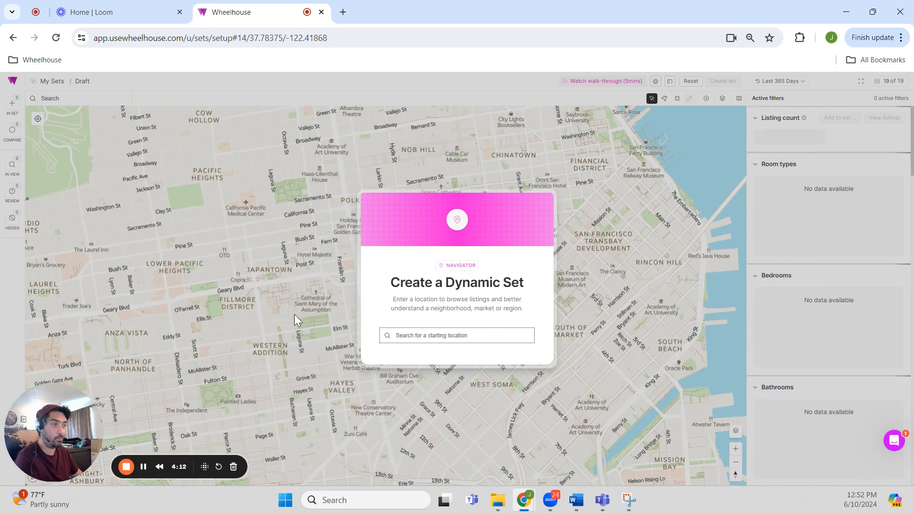
Step: Choose Seattle, Washington as the starting location and bring the area north of downtown into view on the map
click(381, 331)
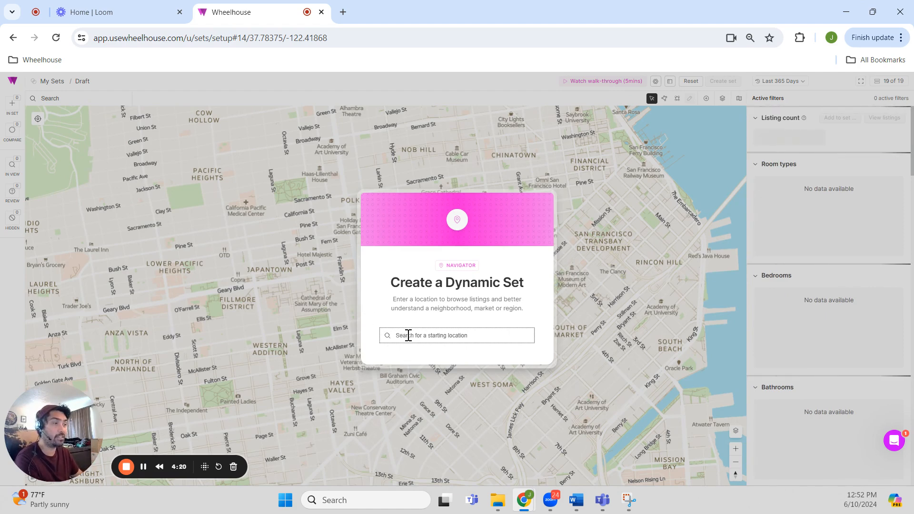
text(seattle)
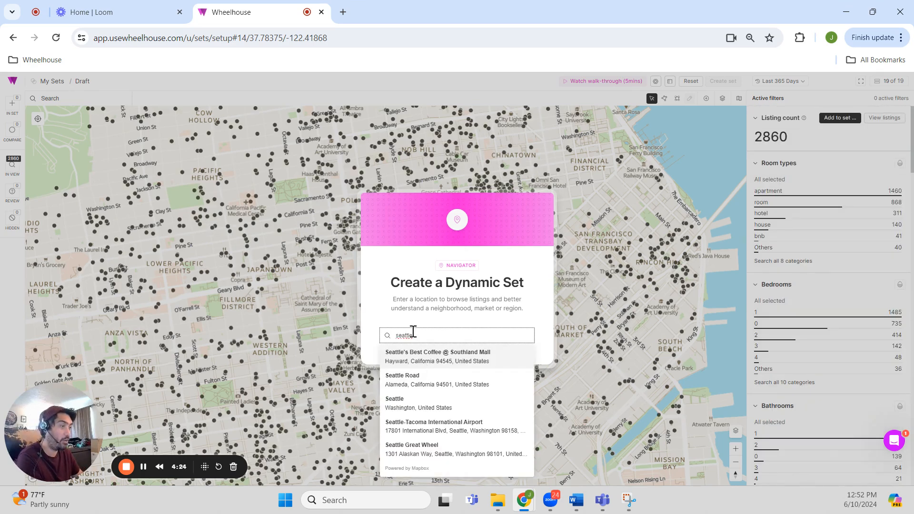
click(395, 402)
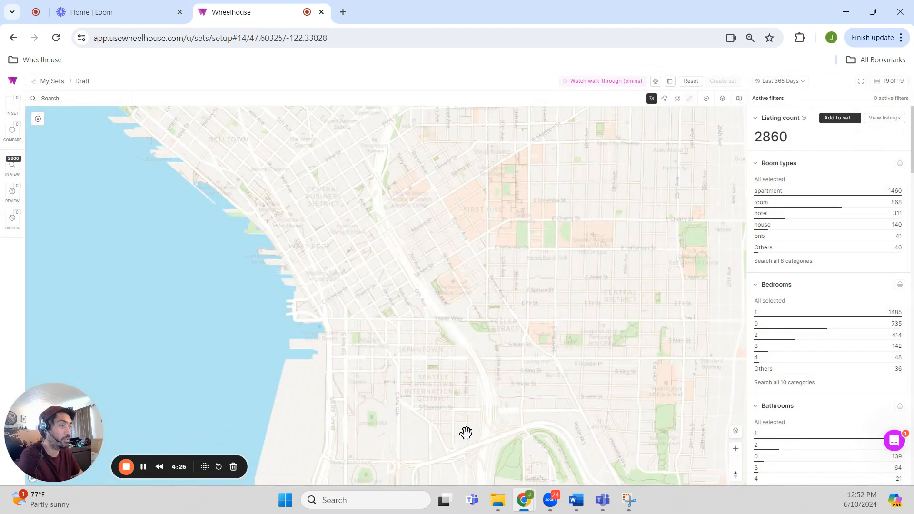
drag(330, 240, 377, 294)
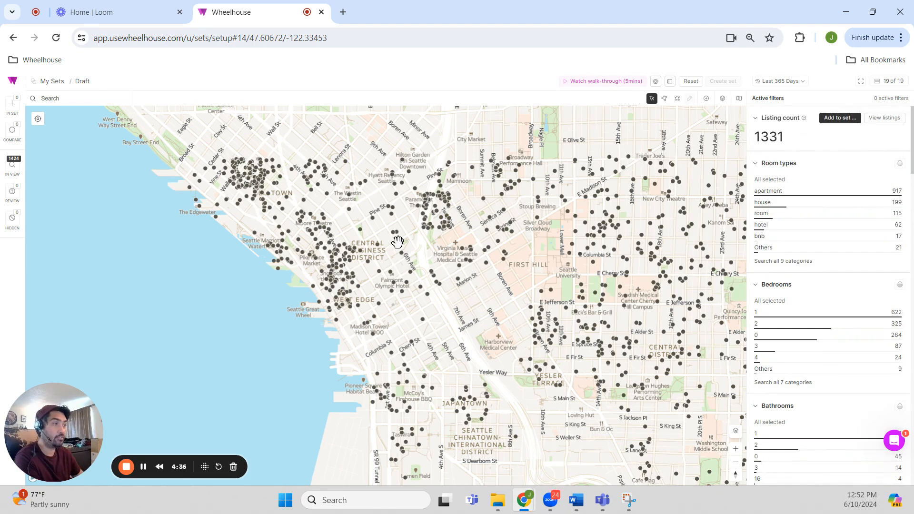
drag(402, 220, 406, 377)
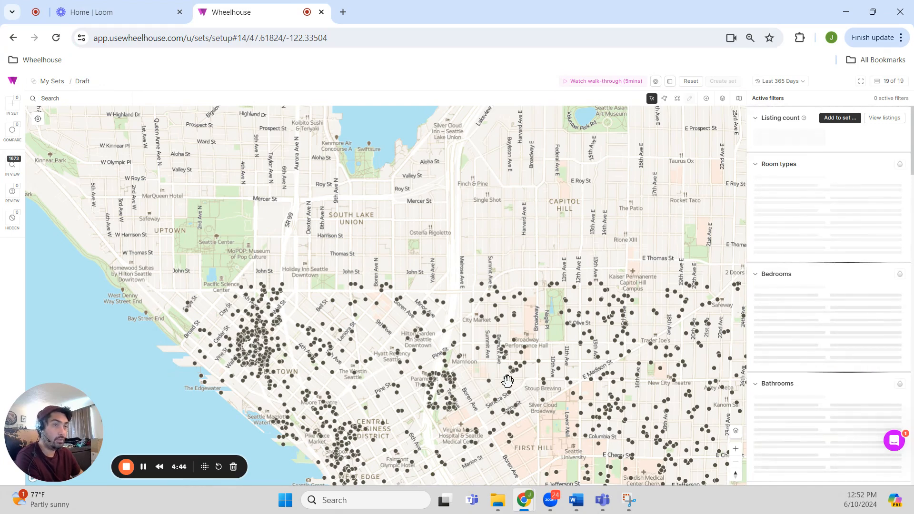
Step: Examine the listings around downtown Seattle and the neighbouring area east across the lake to Bellevue
drag(502, 373, 425, 262)
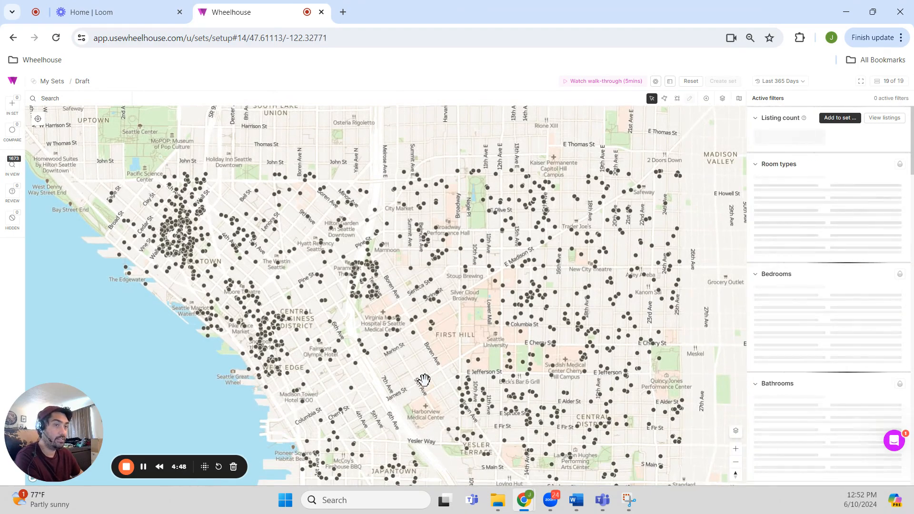
scroll(423, 379, down, 1)
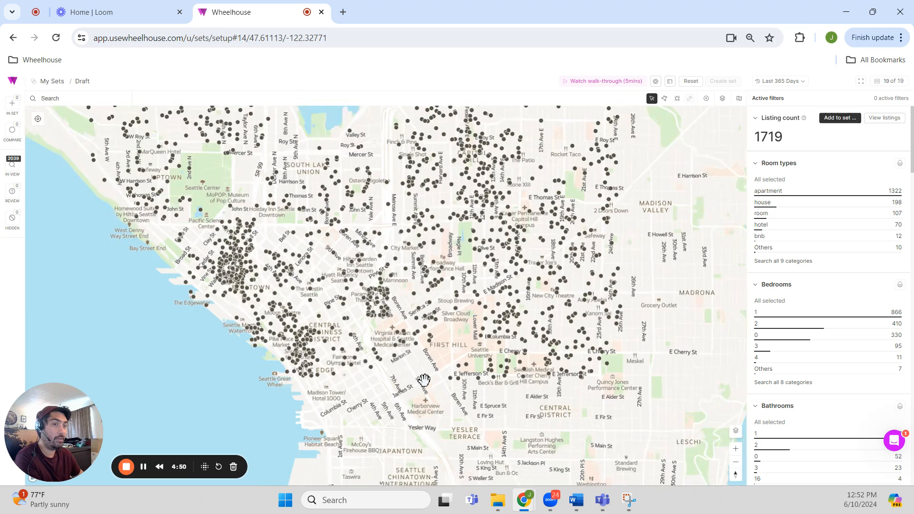
scroll(424, 379, down, 3)
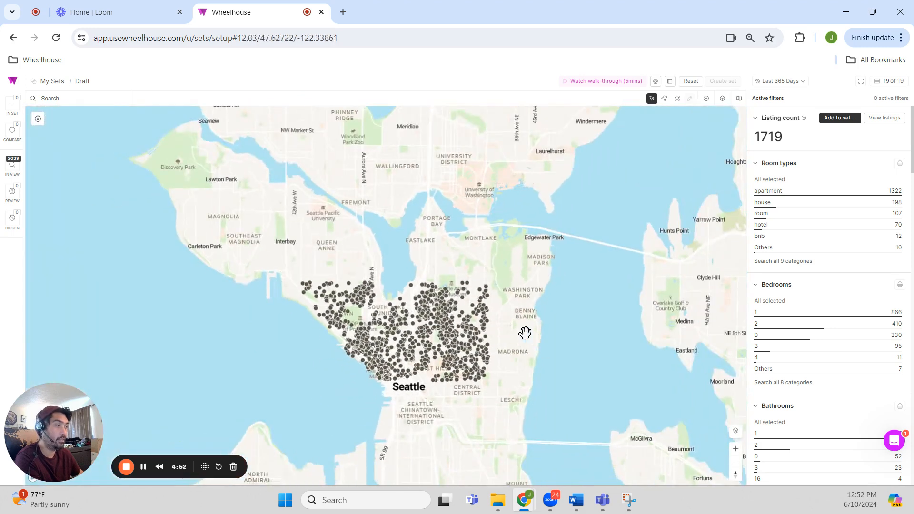
drag(526, 333, 354, 280)
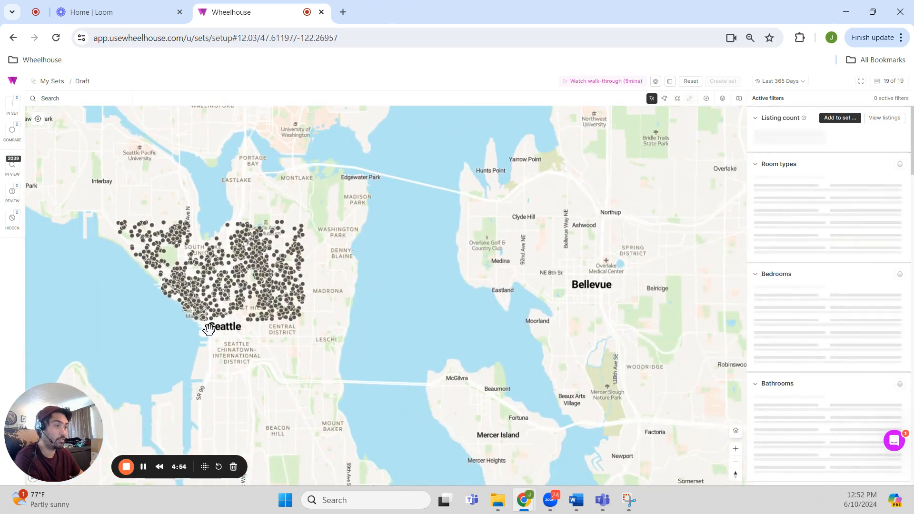
drag(517, 296, 302, 310)
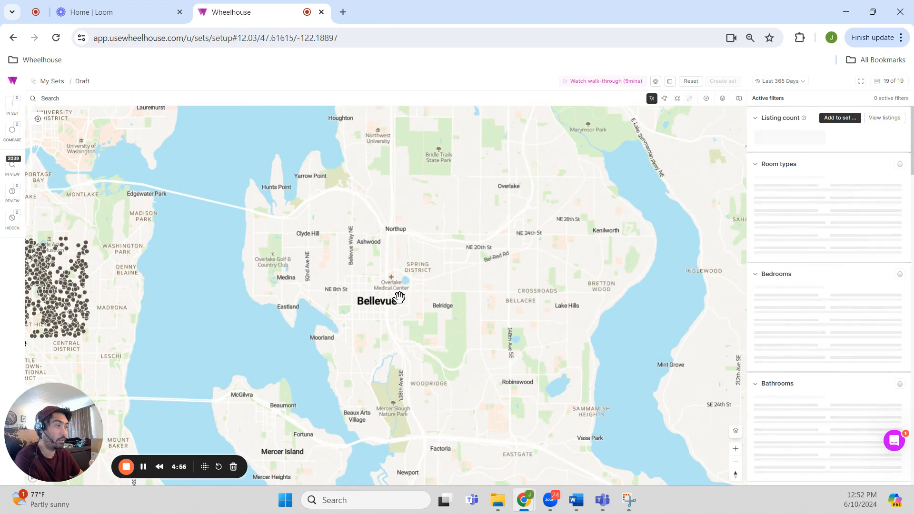
Step: Explore the map east across Washington to Spokane and examine the listings around its Riverside downtown area
scroll(453, 326, down, 1)
scroll(484, 320, down, 10)
drag(540, 291, 188, 317)
scroll(310, 326, up, 8)
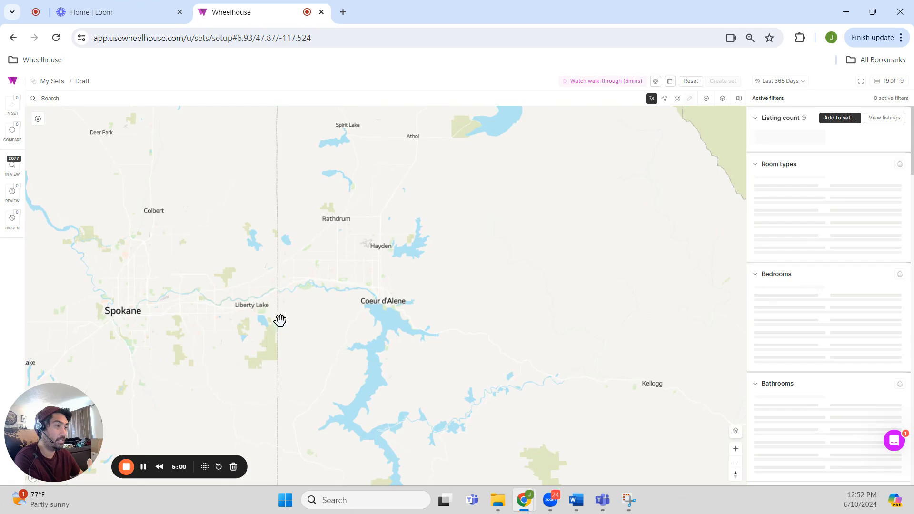
scroll(246, 298, up, 3)
drag(246, 298, 614, 266)
scroll(284, 297, down, 5)
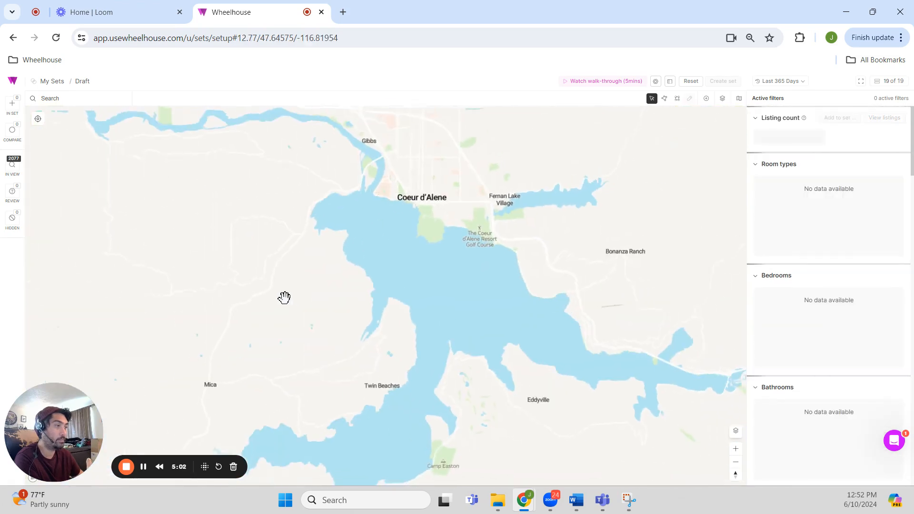
drag(297, 288, 533, 376)
drag(293, 326, 524, 219)
drag(450, 281, 378, 299)
scroll(376, 318, up, 5)
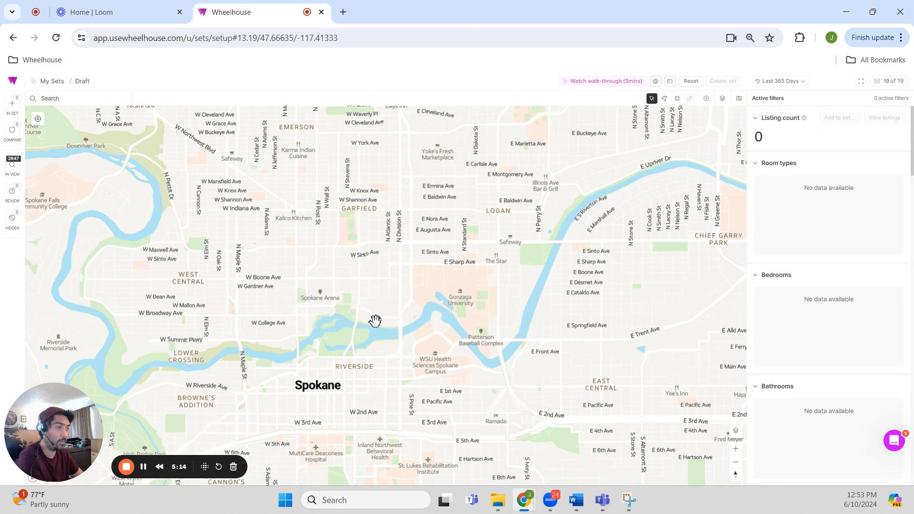
scroll(387, 342, up, 3)
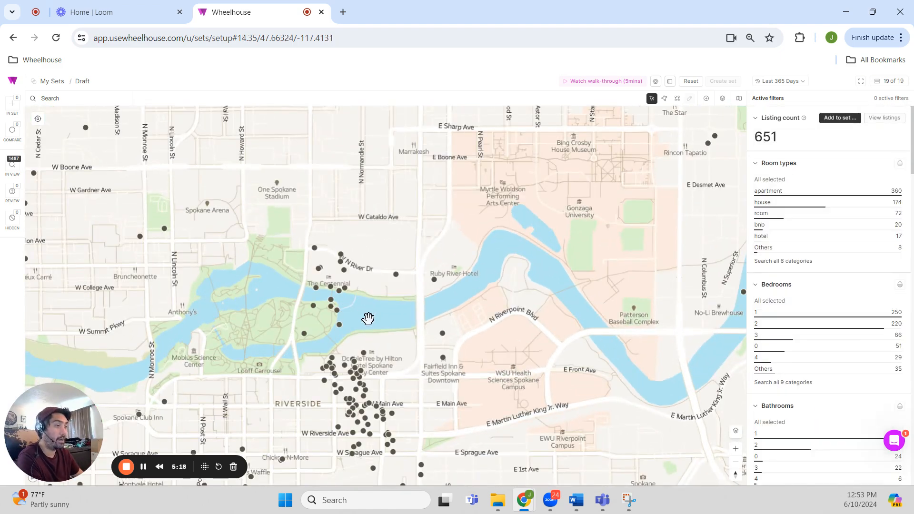
drag(367, 318, 422, 320)
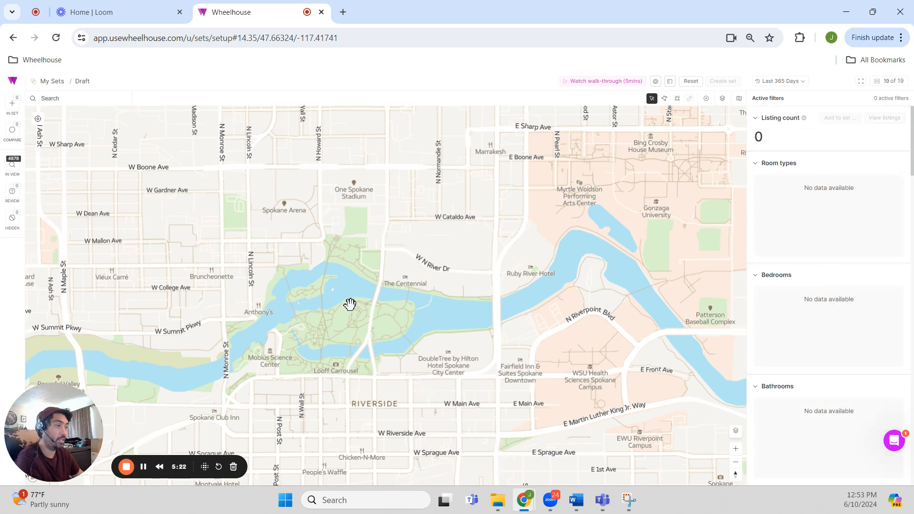
scroll(367, 302, down, 2)
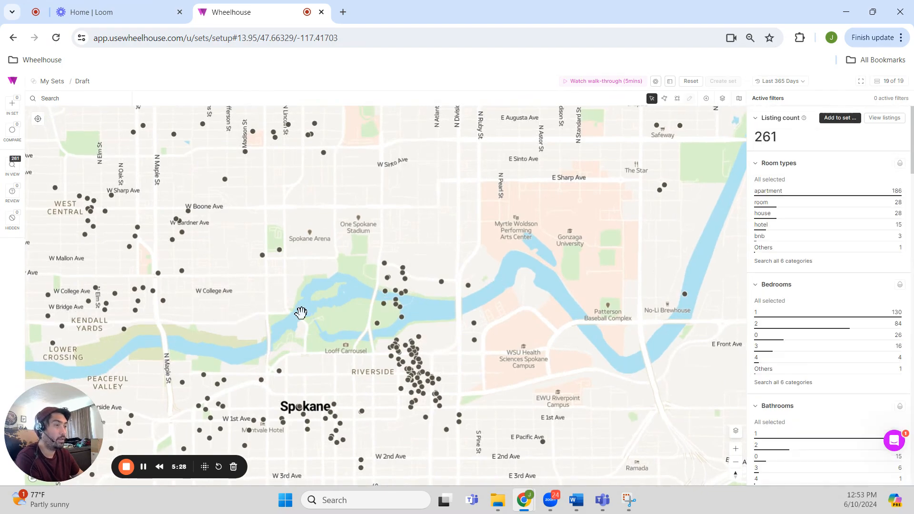
Step: Return the map from Spokane to downtown Seattle and examine the listings from Belltown to the Central District
scroll(304, 311, down, 5)
drag(257, 292, 688, 300)
drag(119, 261, 390, 267)
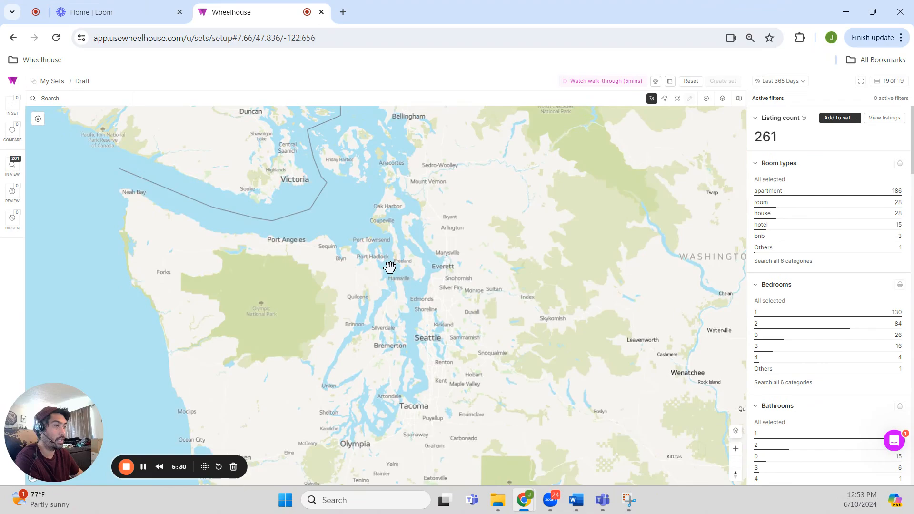
drag(458, 338, 428, 273)
scroll(400, 293, up, 3)
scroll(394, 293, up, 10)
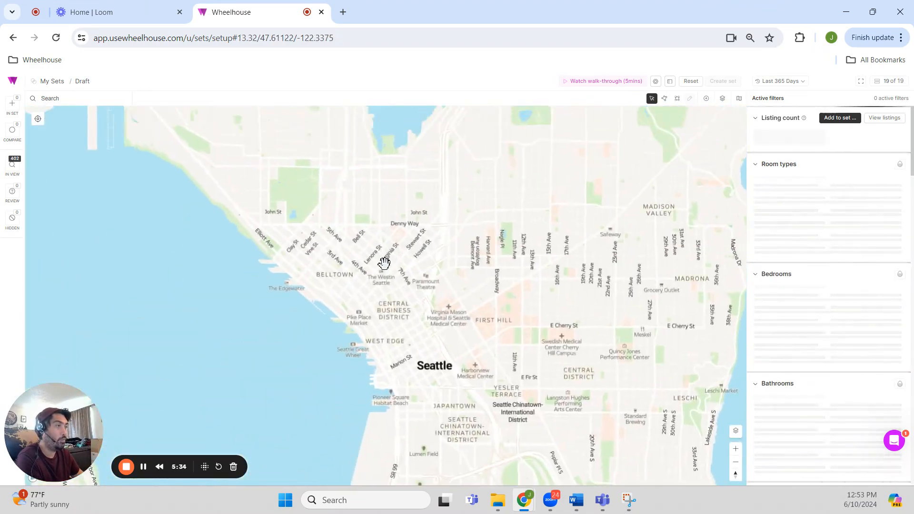
drag(384, 263, 365, 213)
scroll(419, 343, up, 2)
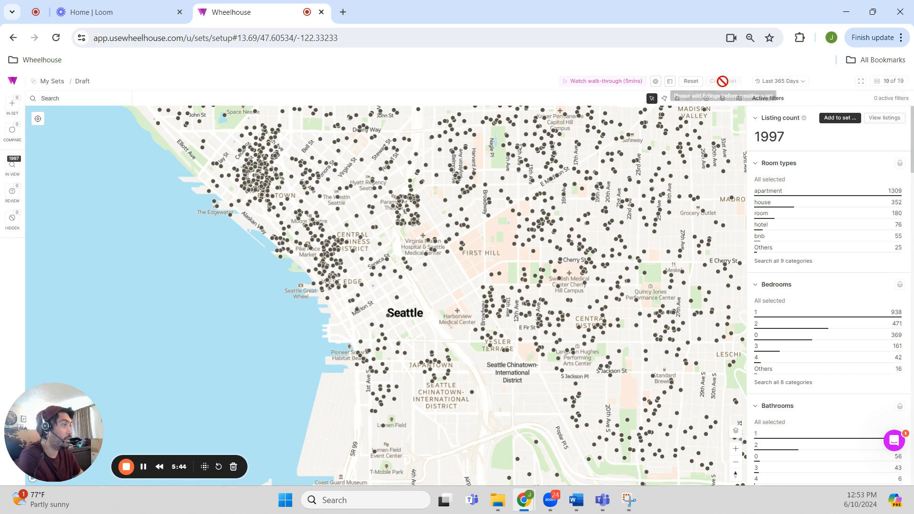
Step: Try the Streets and Dark base map styles in the Navigator settings
click(656, 81)
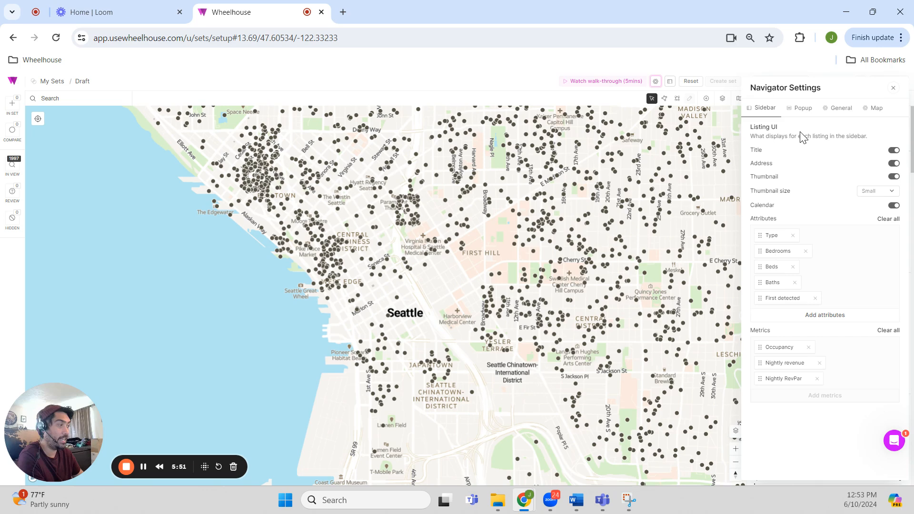
click(866, 110)
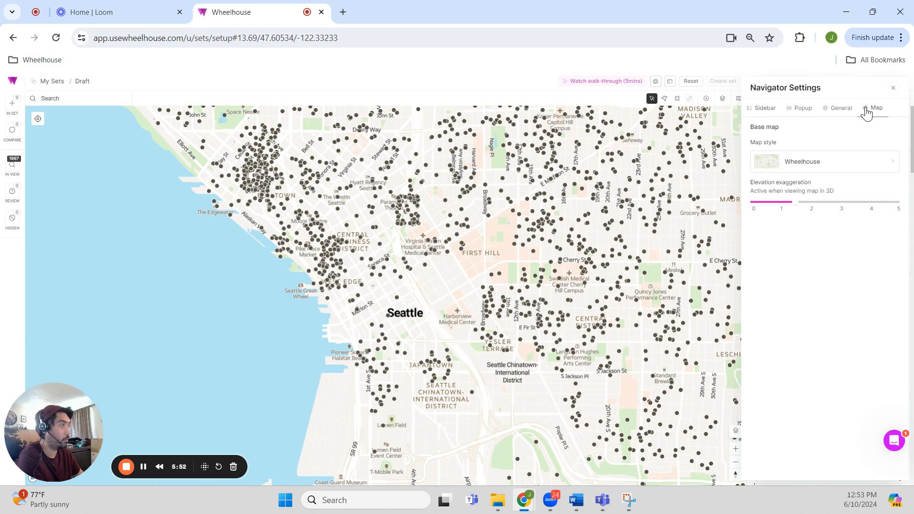
click(784, 164)
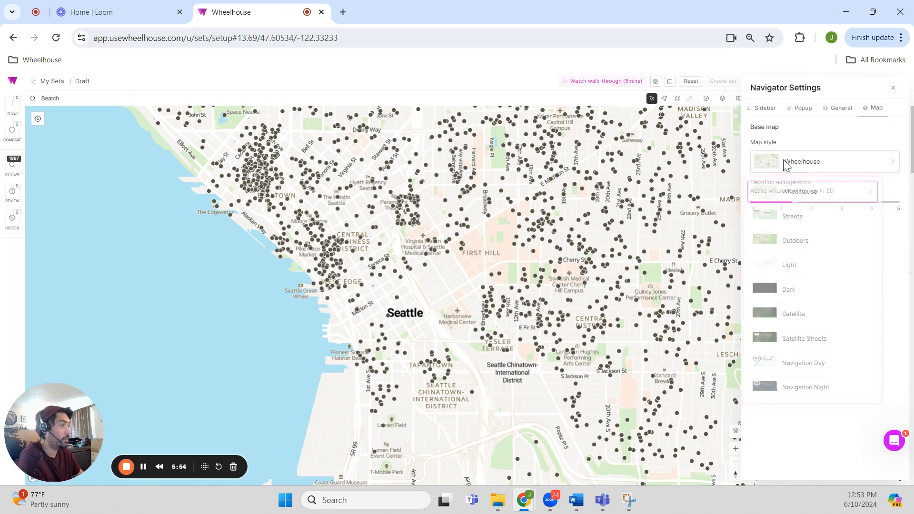
click(784, 220)
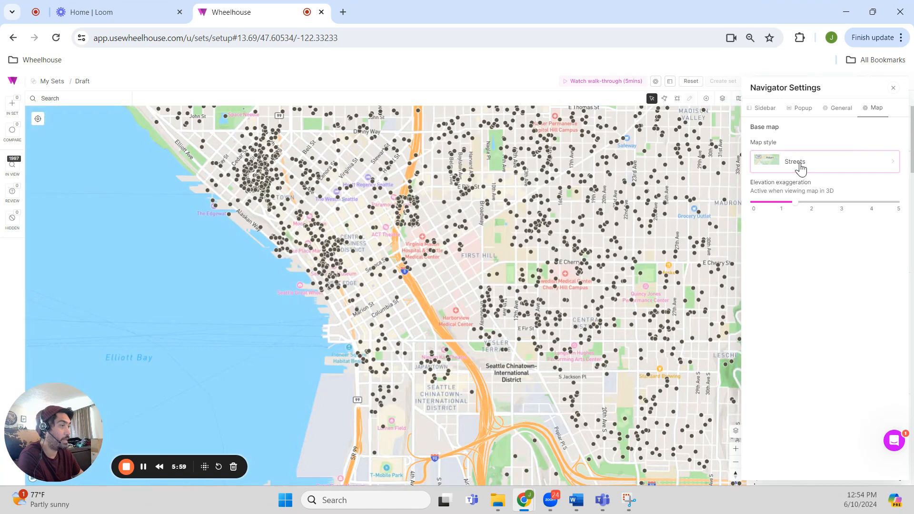
click(801, 167)
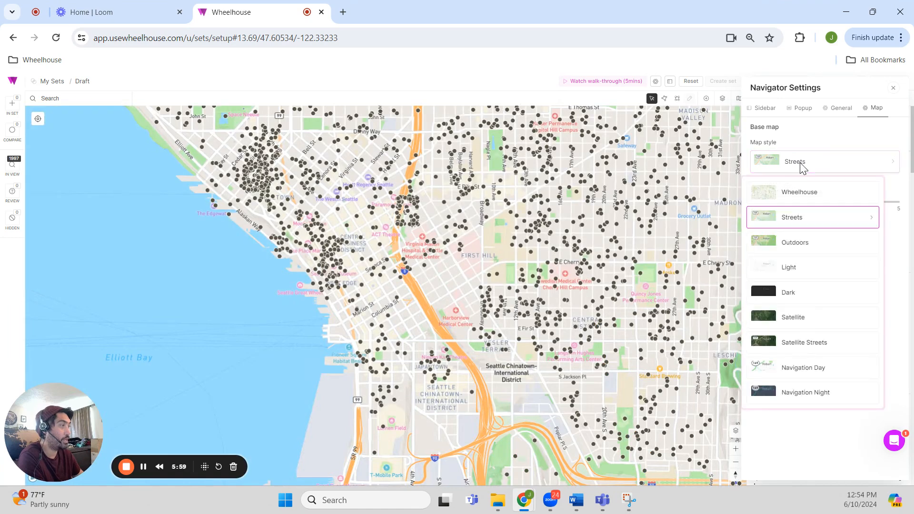
click(805, 296)
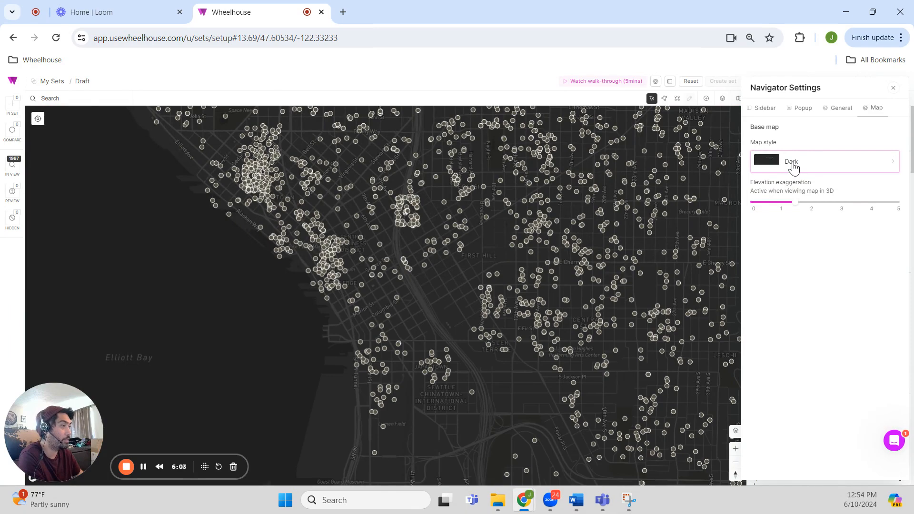
Step: Try the Satellite base map style up close over downtown Seattle, followed by the Navigation Night style
click(793, 167)
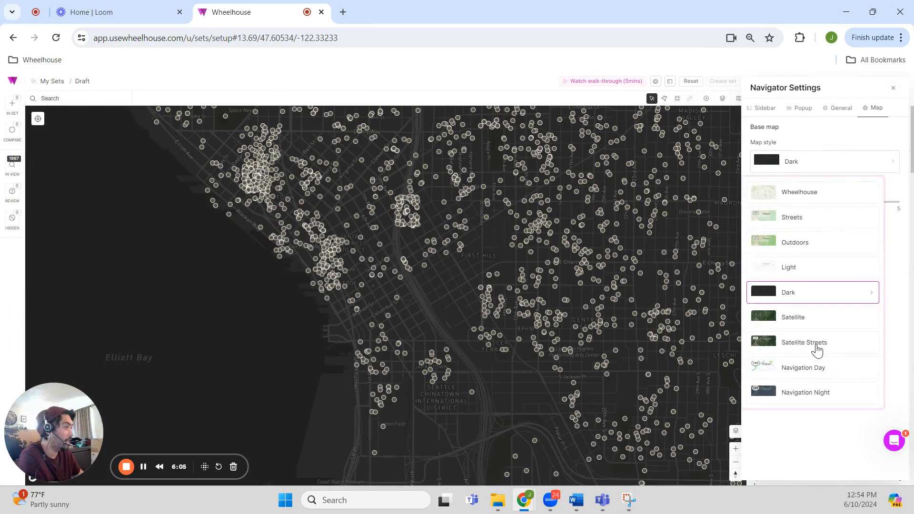
click(793, 318)
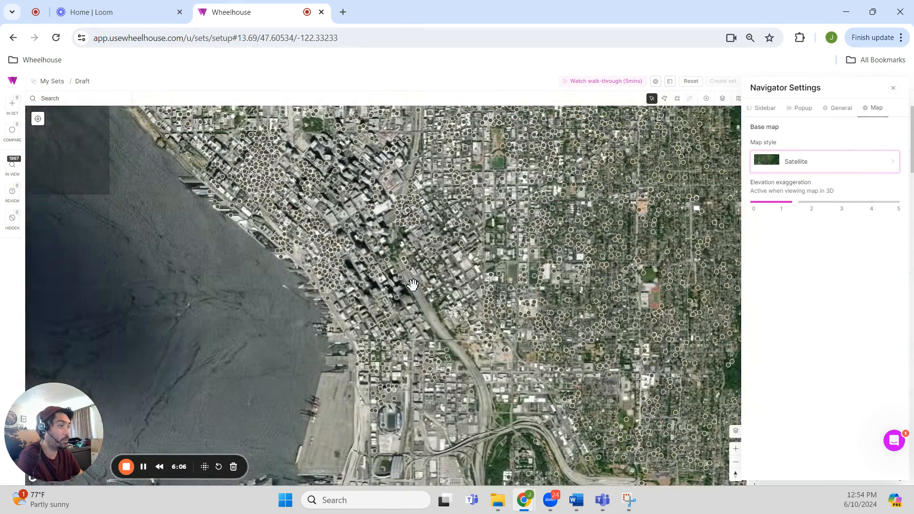
scroll(396, 267, up, 3)
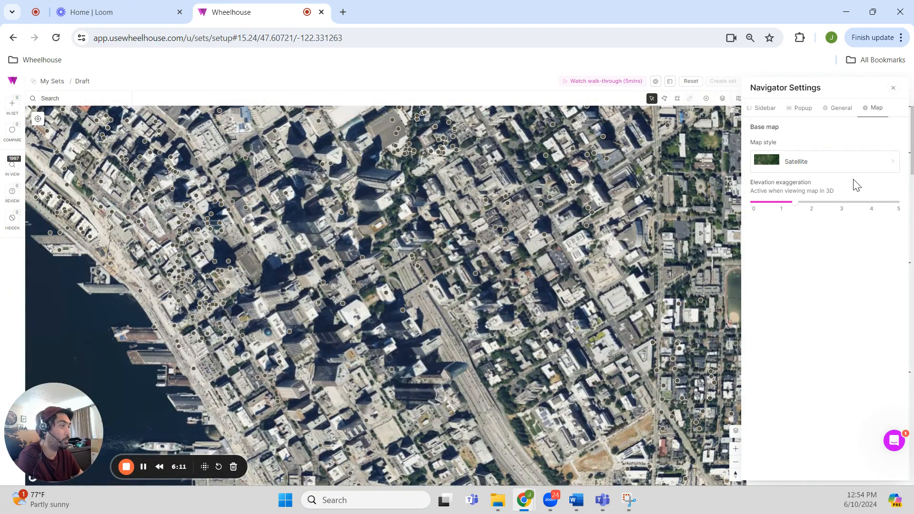
click(828, 164)
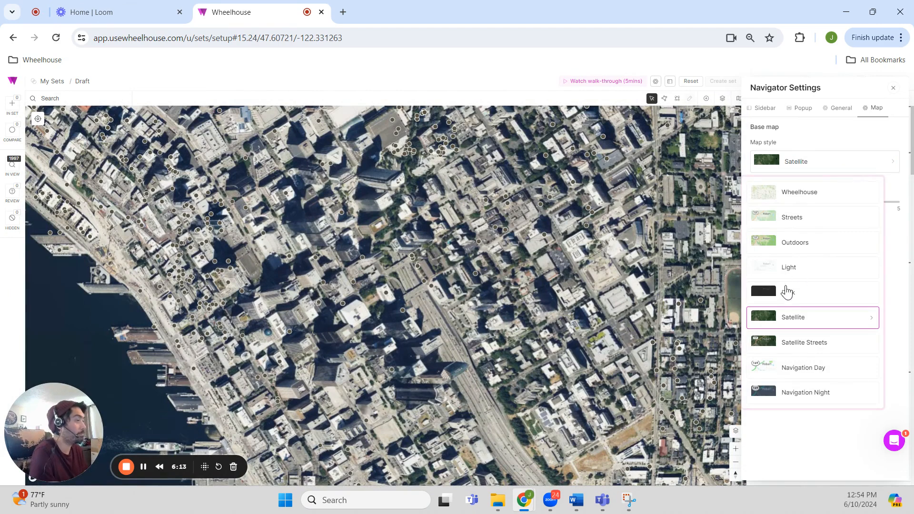
click(814, 395)
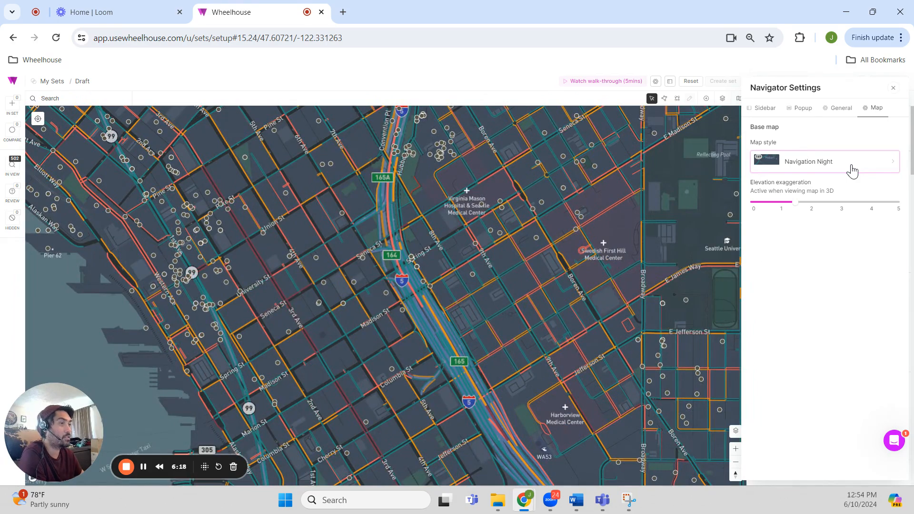
Step: Set the base map style back to Wheelhouse and close the Navigator settings with central Seattle in view
click(851, 167)
click(791, 193)
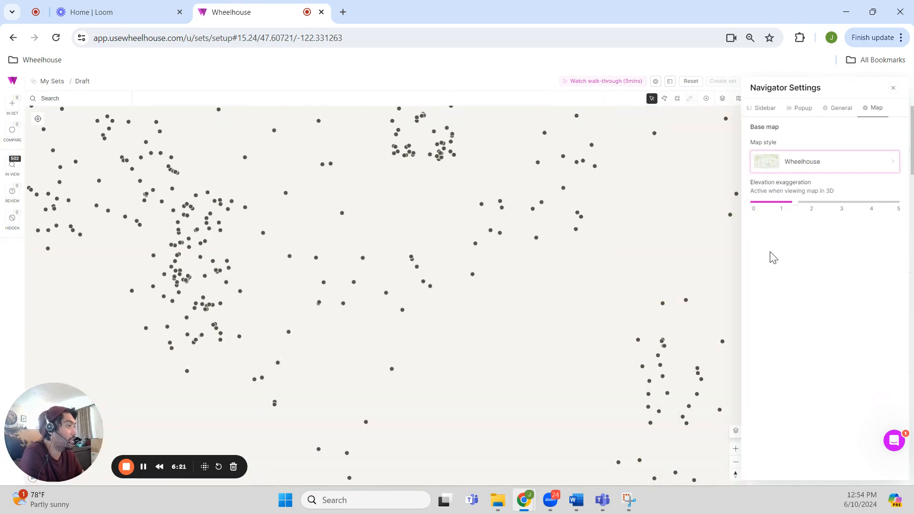
scroll(383, 238, down, 5)
drag(383, 240, 435, 322)
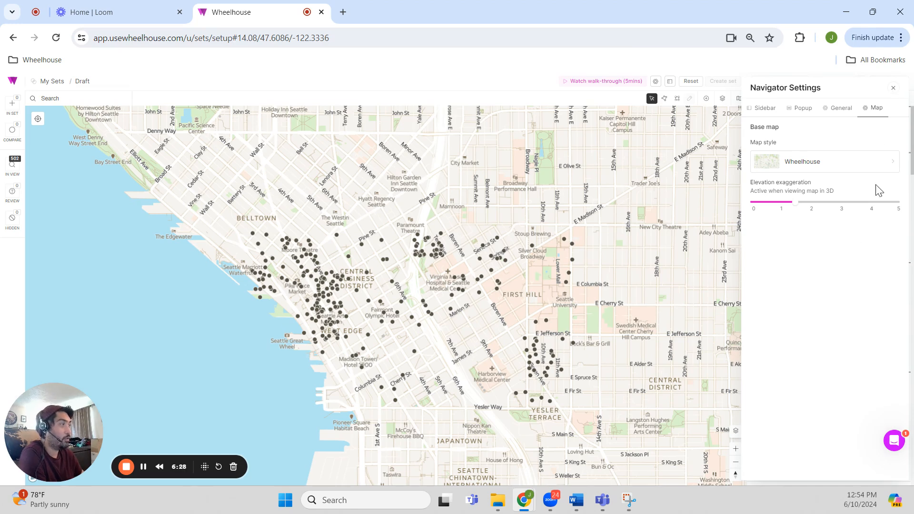
click(893, 87)
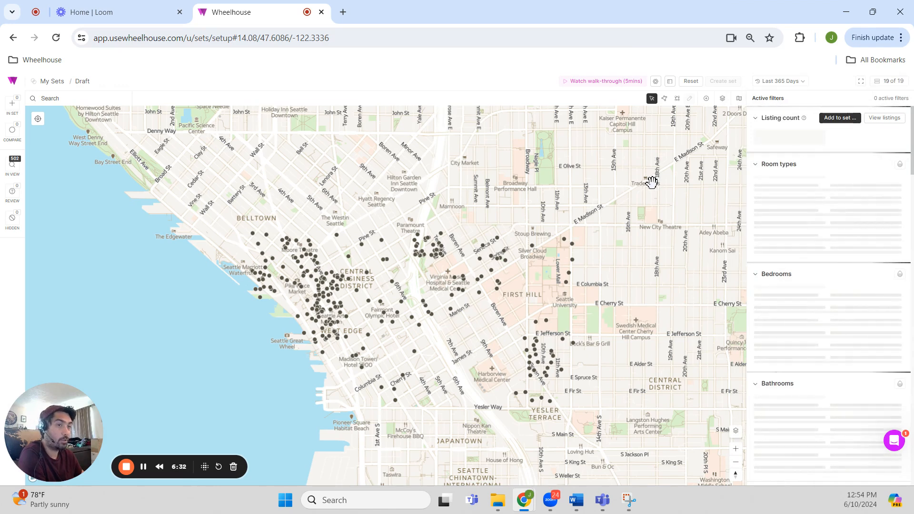
Step: Turn on the Postal codes map layer for Washington to show its boundaries over central Seattle
click(723, 100)
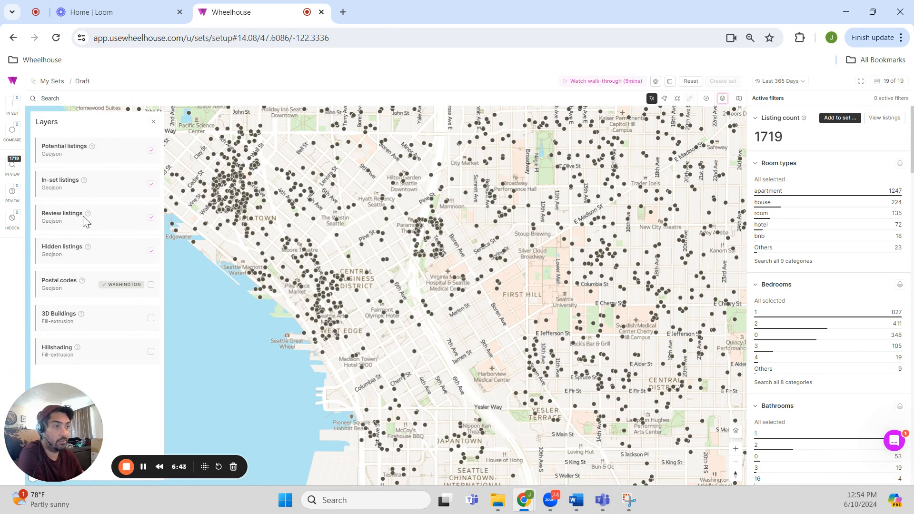
click(150, 285)
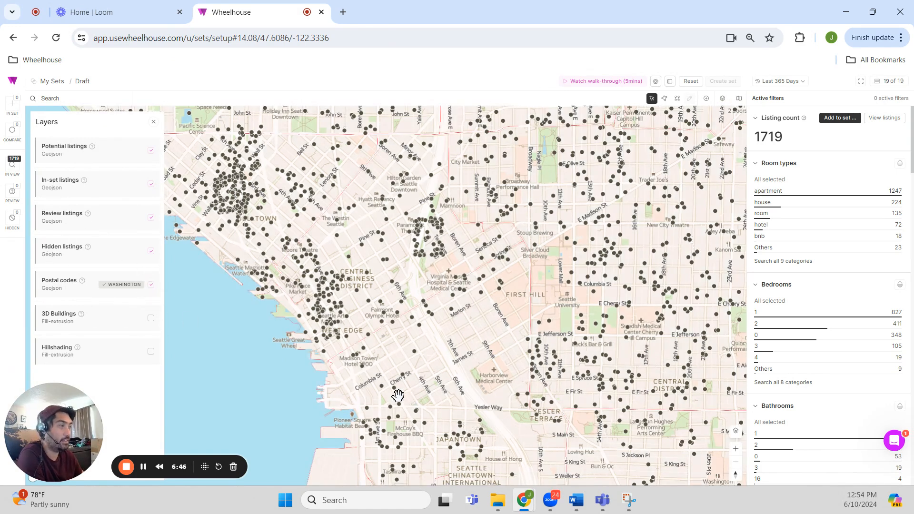
scroll(534, 335, down, 3)
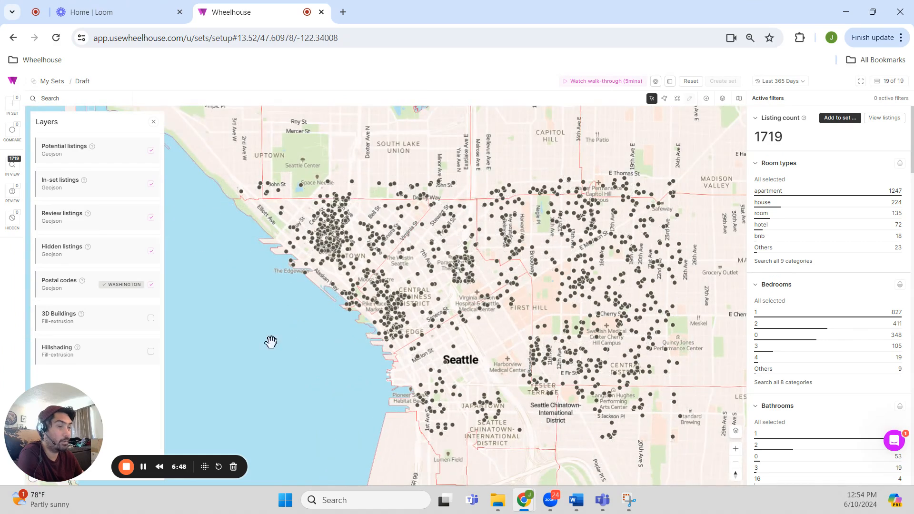
Step: Turn on the 3D Buildings and Hillshading map layers and check them up close over downtown Seattle
scroll(433, 341, up, 3)
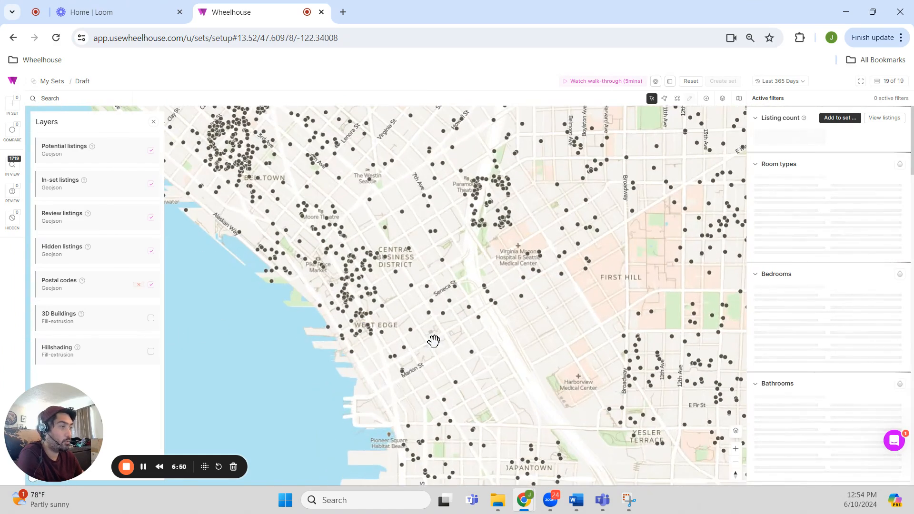
click(151, 319)
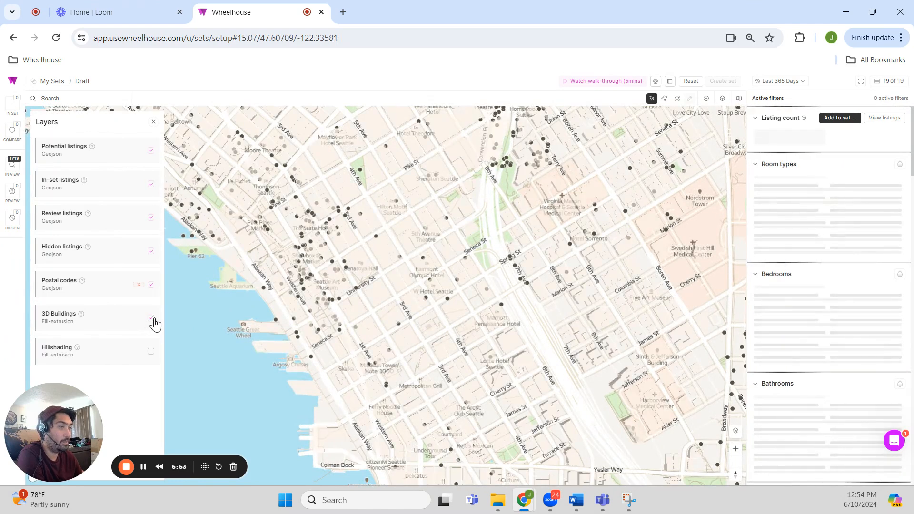
click(150, 353)
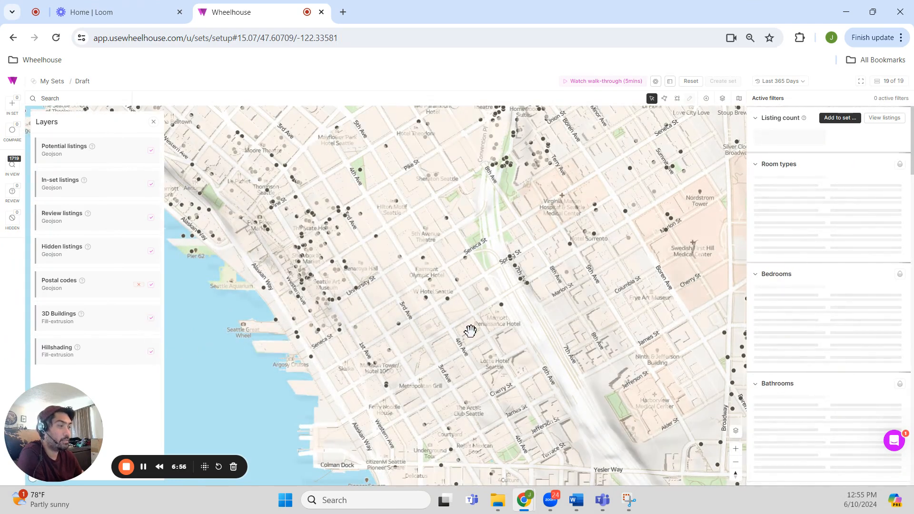
drag(469, 326, 409, 310)
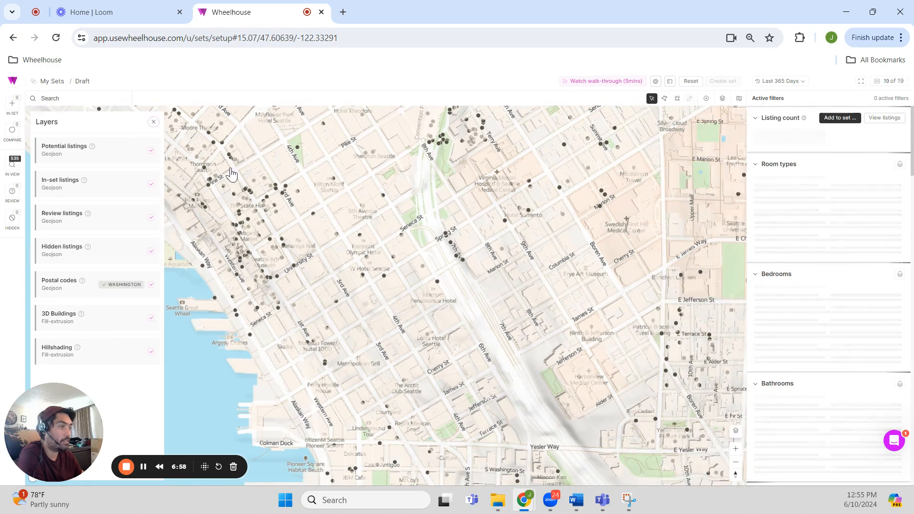
Step: Dismiss the map layer options and examine the building shading and listings from downtown Seattle to First Hill
click(151, 123)
scroll(400, 278, down, 3)
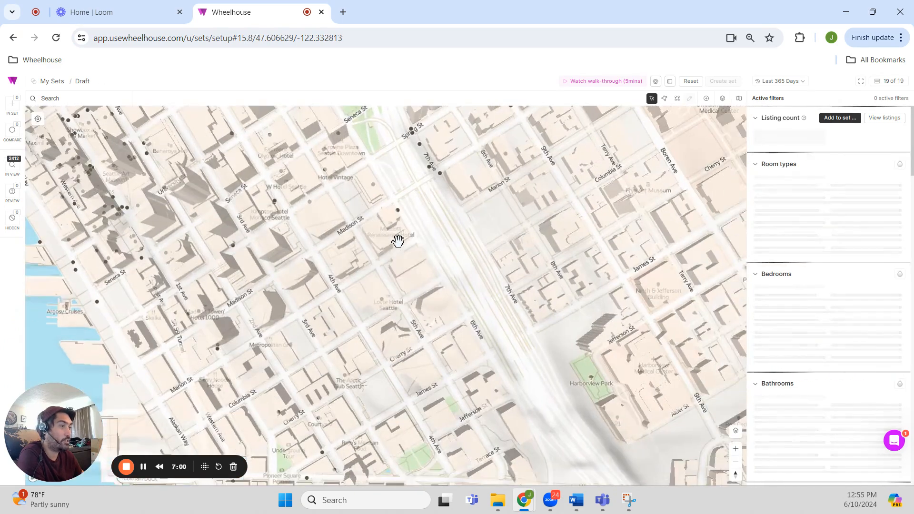
drag(397, 240, 234, 246)
scroll(280, 261, down, 5)
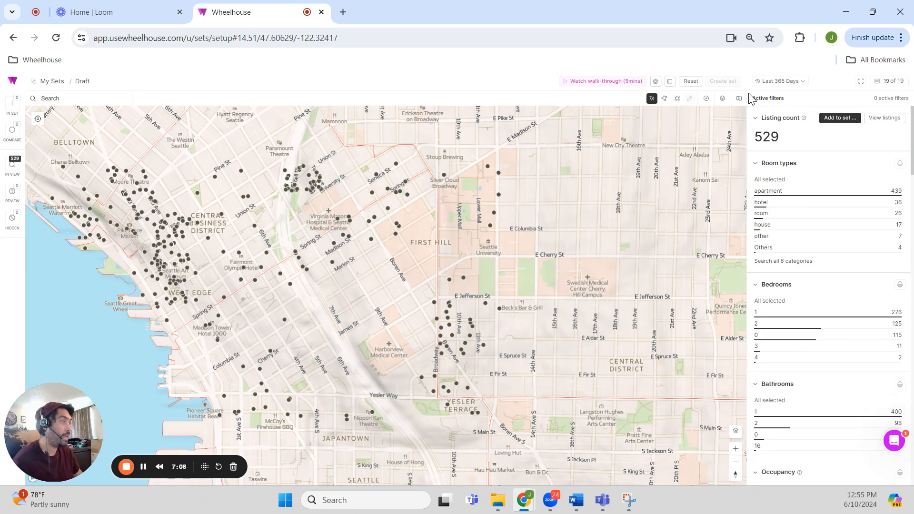
click(726, 101)
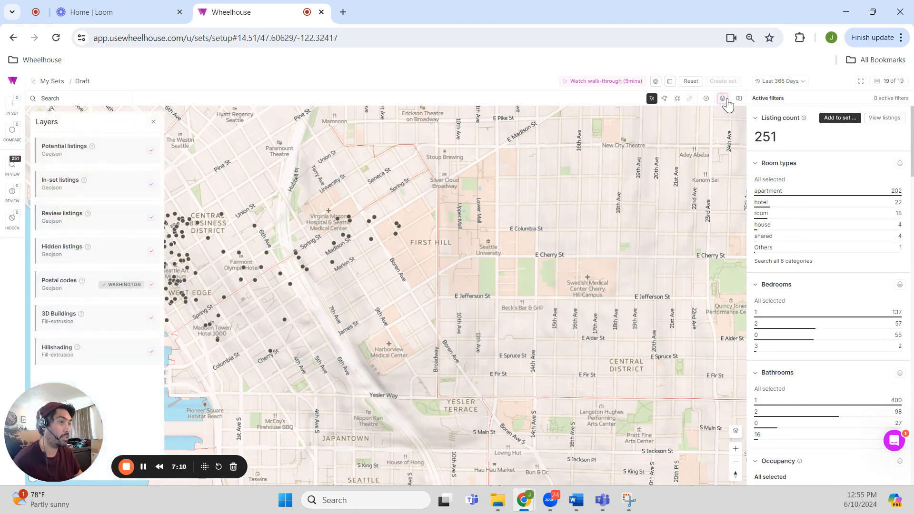
click(727, 101)
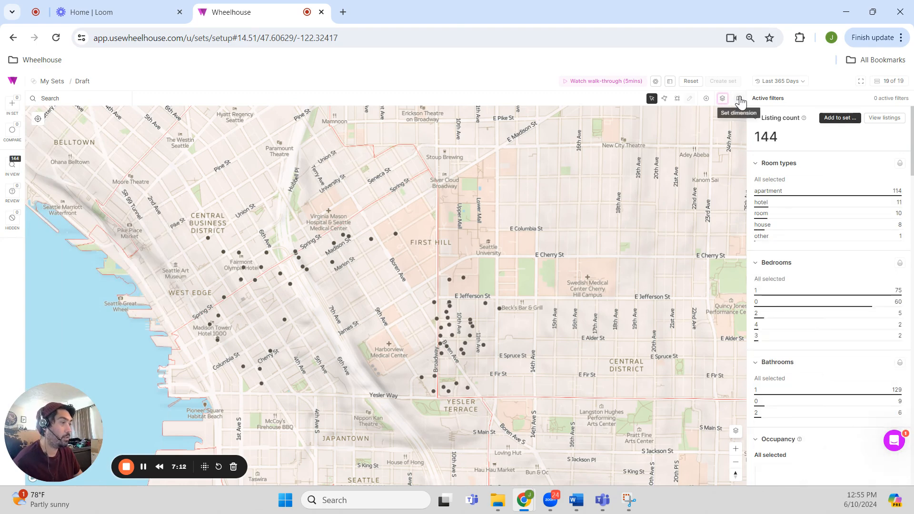
Step: Switch the map to the 3D dimension and examine downtown Seattle's buildings and listings from several angles and distances
click(739, 99)
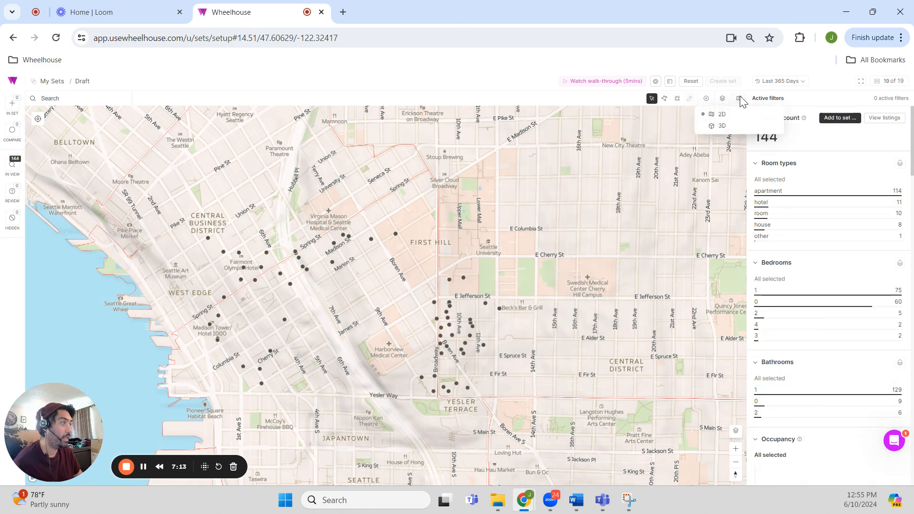
click(718, 127)
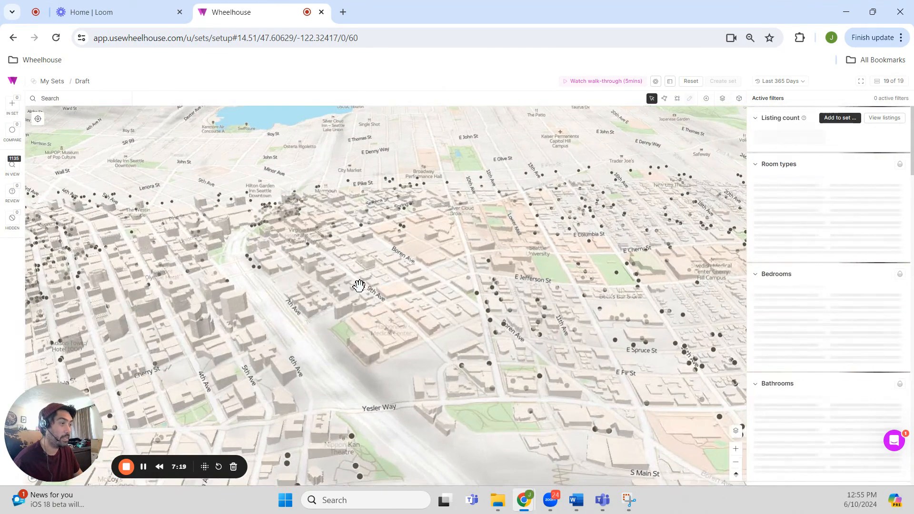
drag(311, 286, 429, 261)
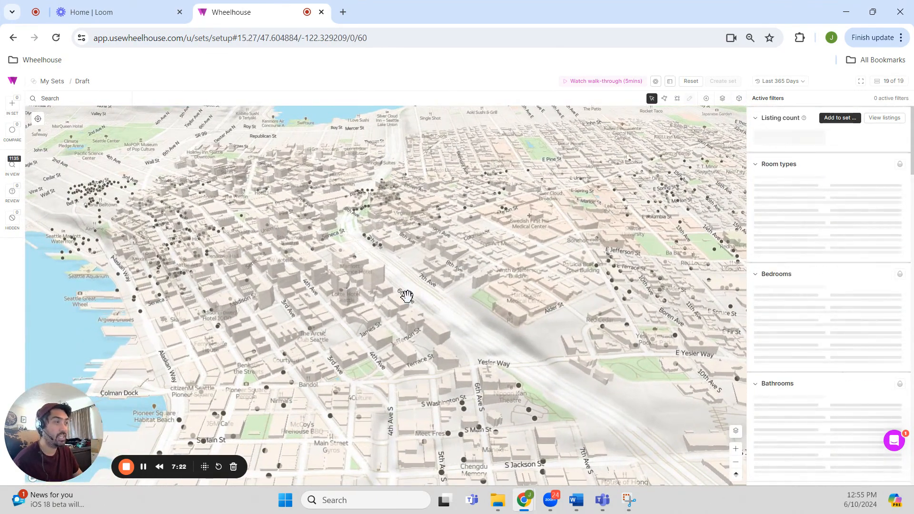
drag(296, 280, 369, 346)
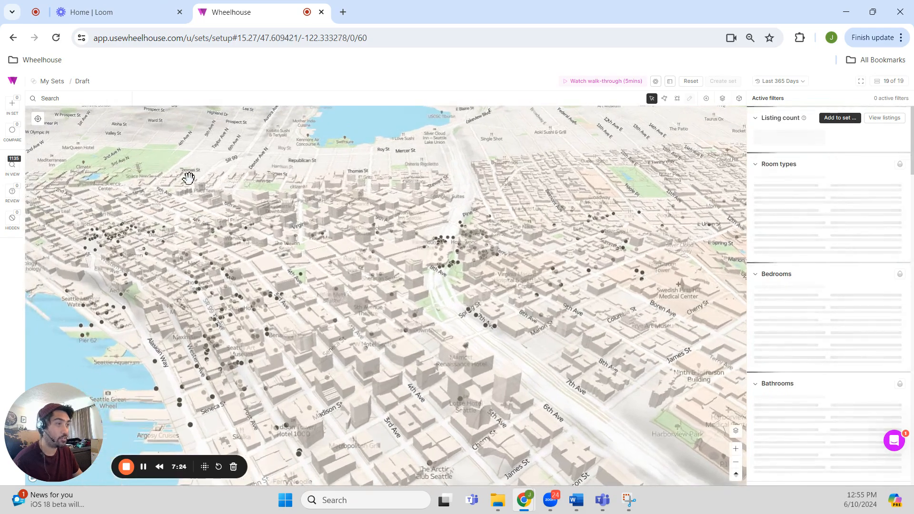
drag(344, 234, 357, 278)
drag(495, 326, 474, 290)
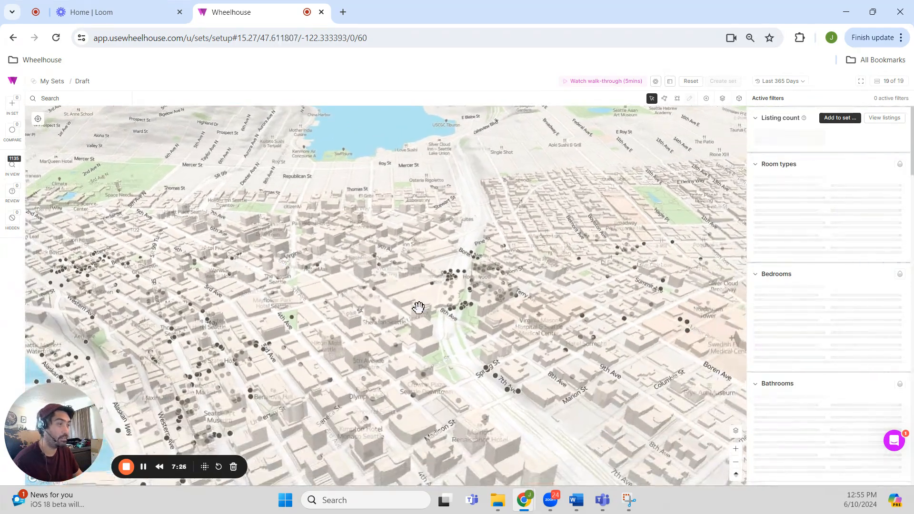
drag(418, 307, 328, 224)
drag(385, 281, 251, 270)
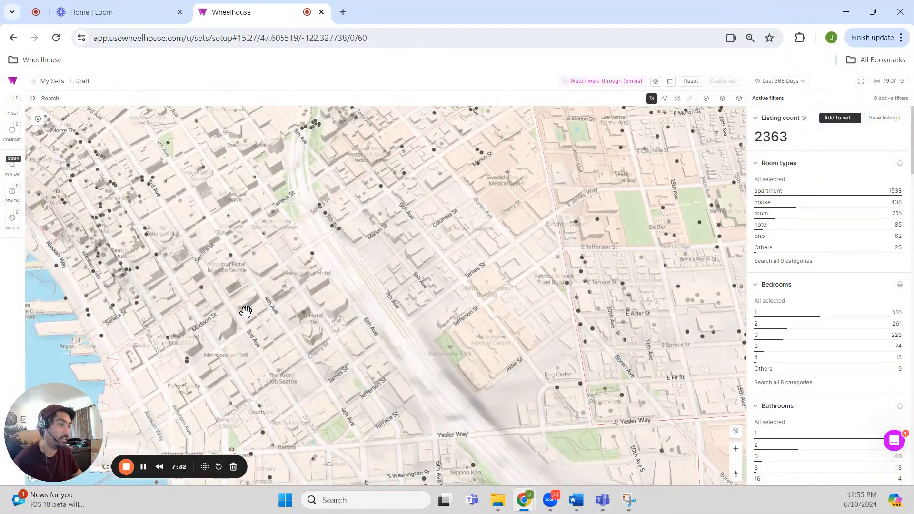
scroll(327, 302, up, 6)
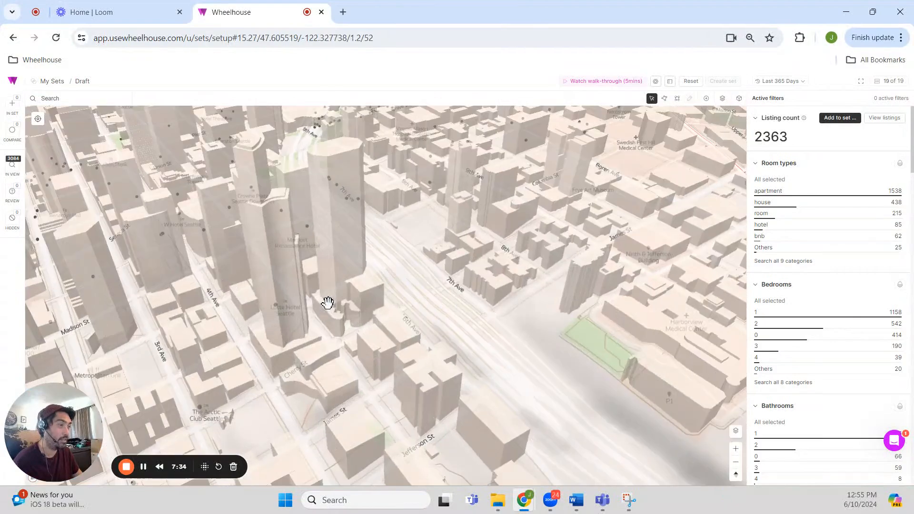
scroll(327, 302, down, 6)
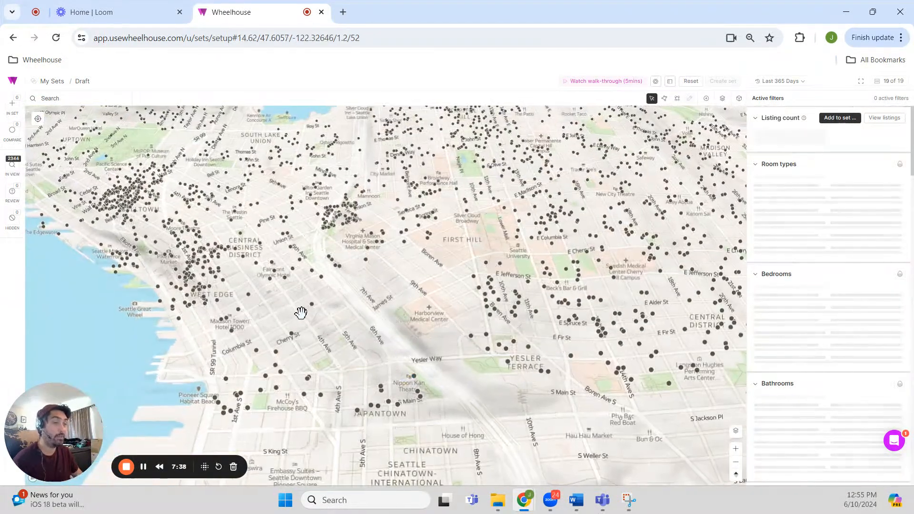
drag(302, 312, 359, 299)
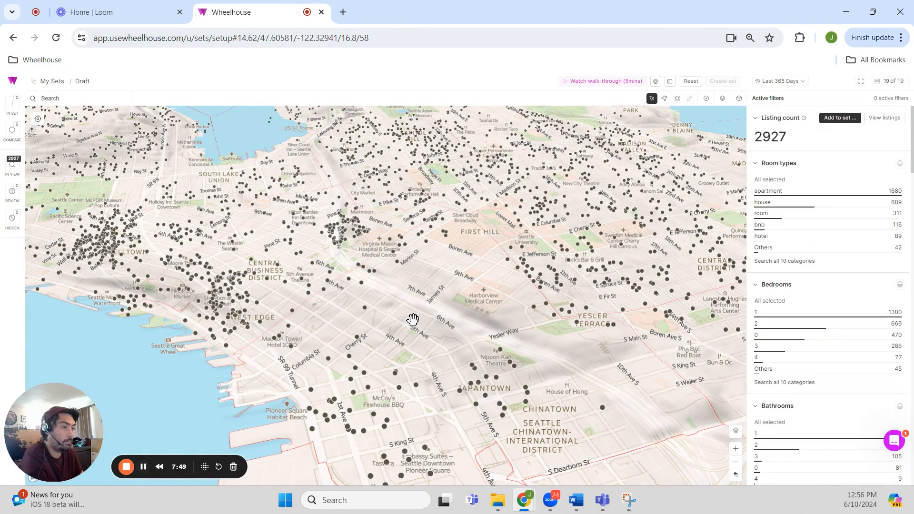
drag(476, 317, 466, 319)
Step: Set the map dimension back to 2D and turn off the Hillshading and 3D Buildings layers
click(738, 101)
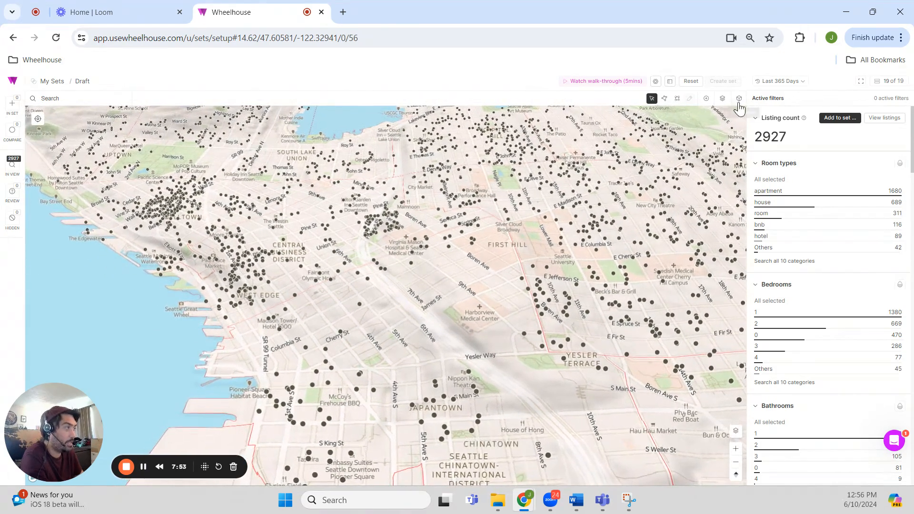
click(739, 102)
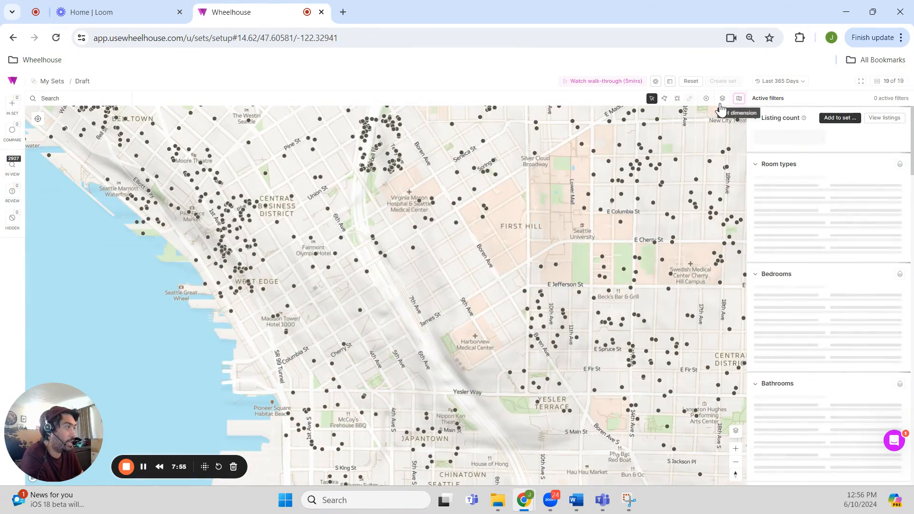
click(722, 100)
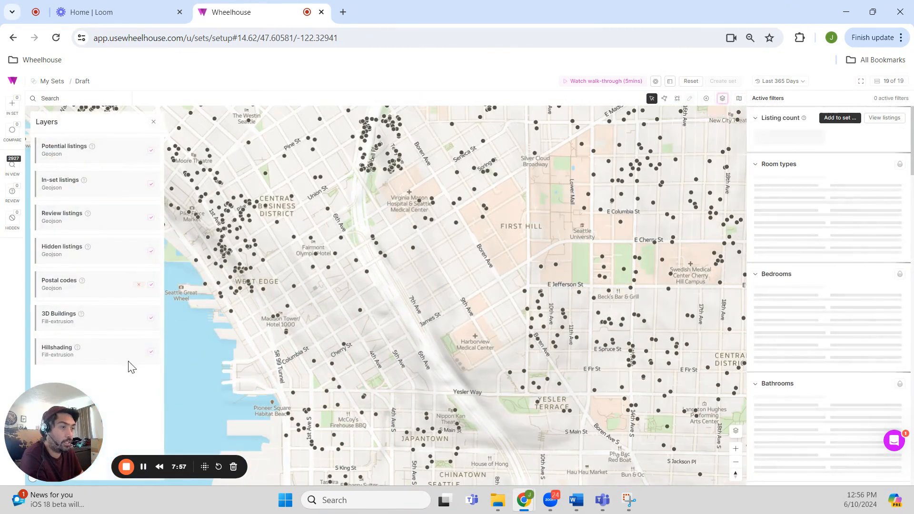
click(150, 351)
click(151, 318)
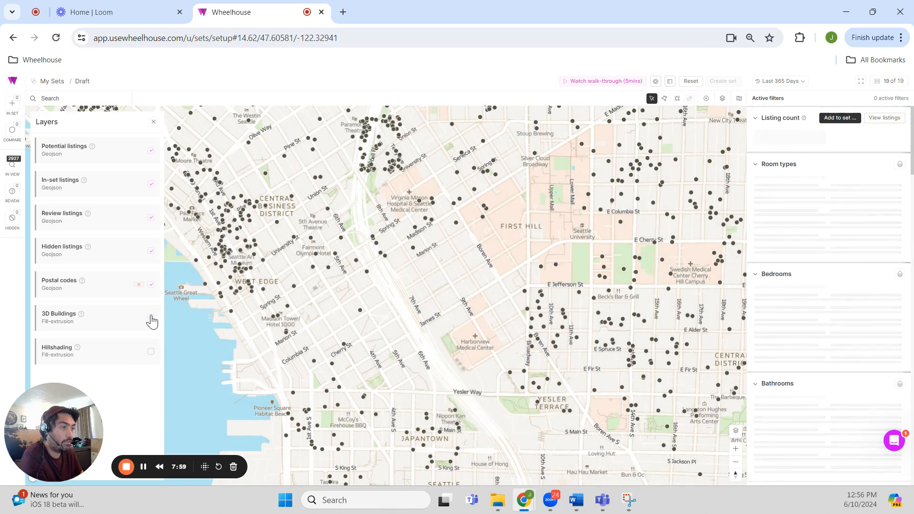
click(153, 122)
Step: Start a polygon boundary at the Belltown waterfront near Broad St, following Denny Way east and going around Capitol Hill to the Central District side
scroll(323, 289, down, 3)
drag(351, 292, 401, 320)
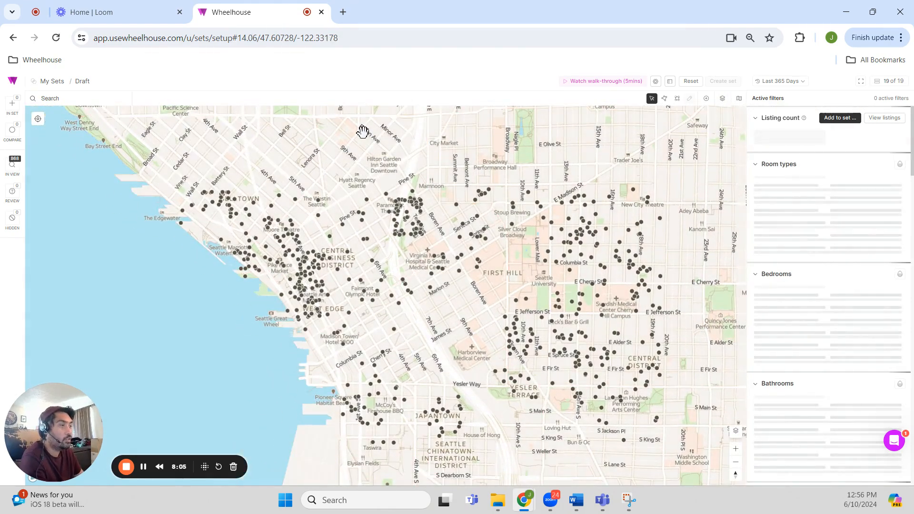
drag(408, 263, 403, 257)
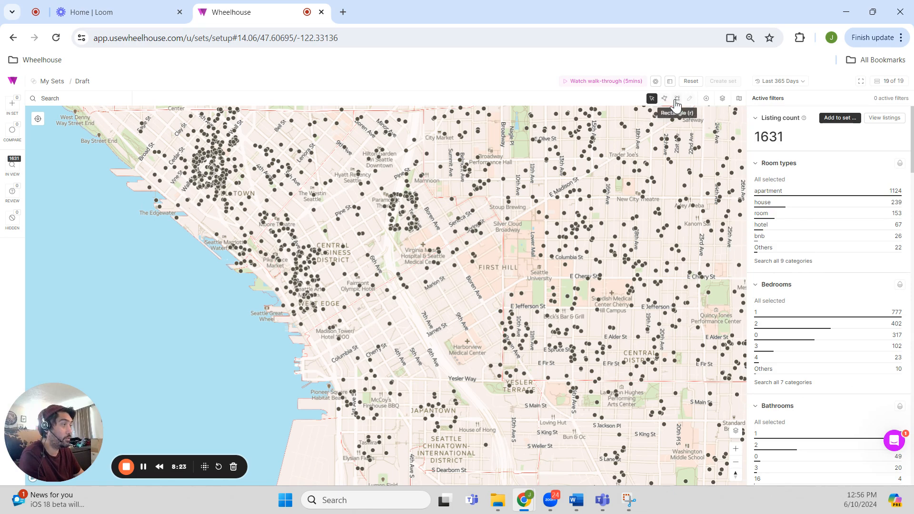
click(659, 101)
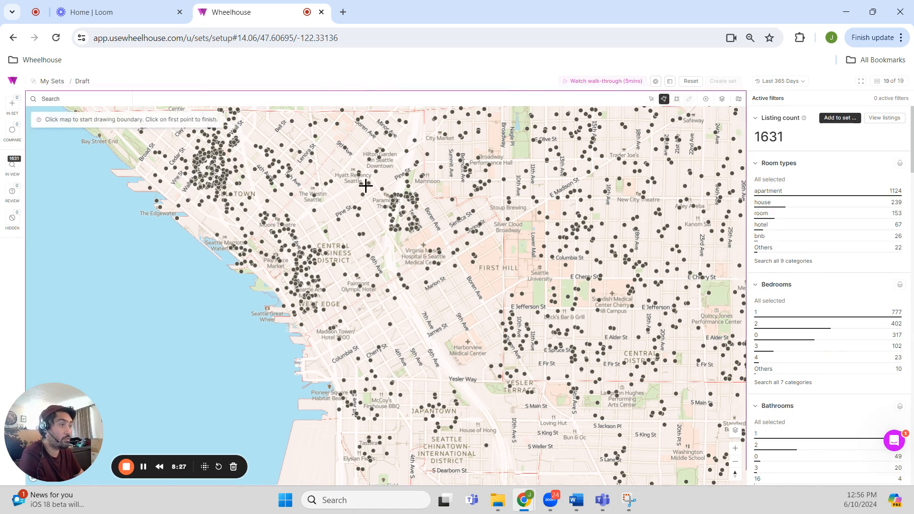
click(652, 100)
drag(384, 242, 454, 298)
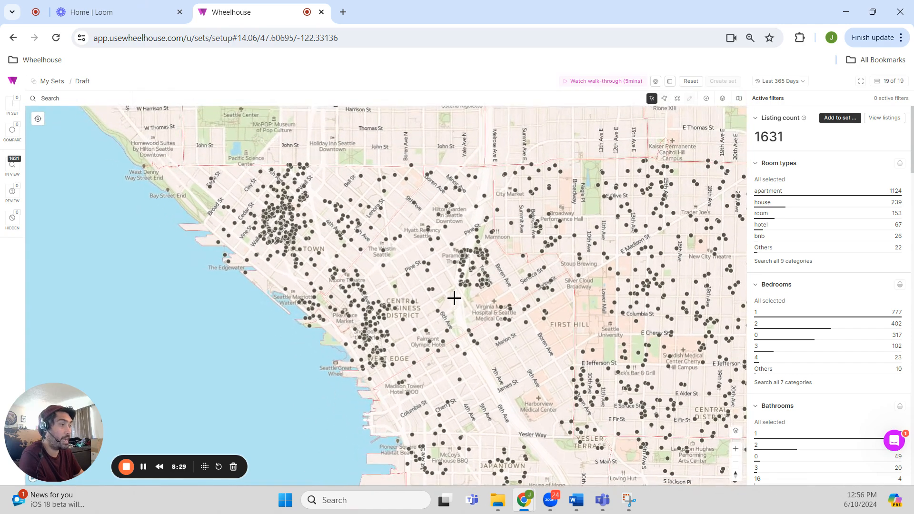
click(665, 100)
click(211, 221)
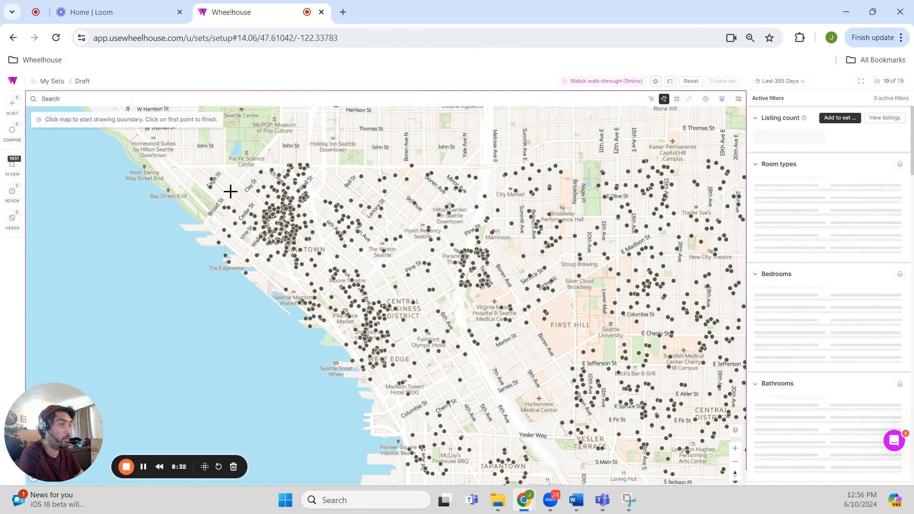
click(257, 161)
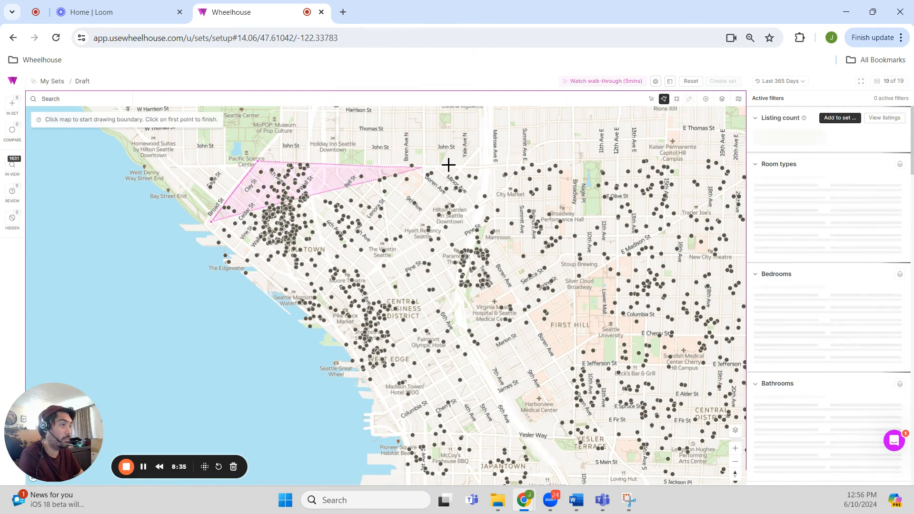
click(478, 170)
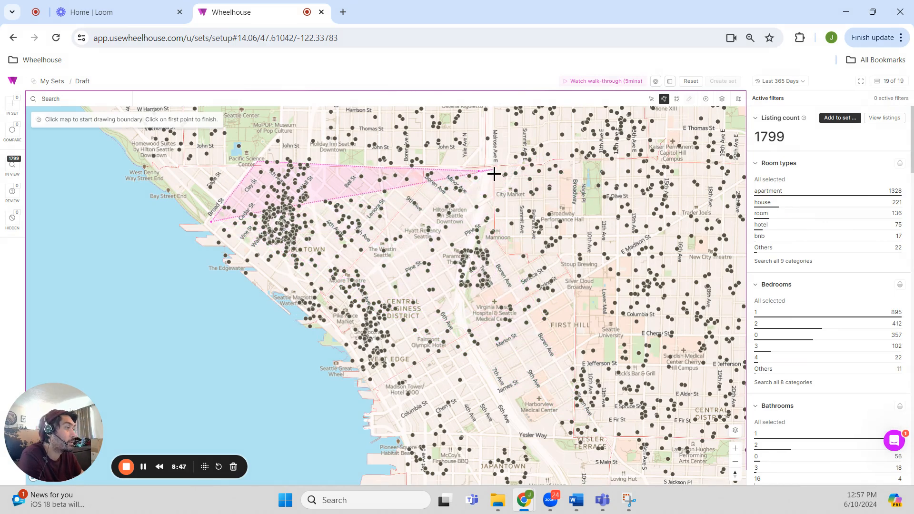
click(491, 108)
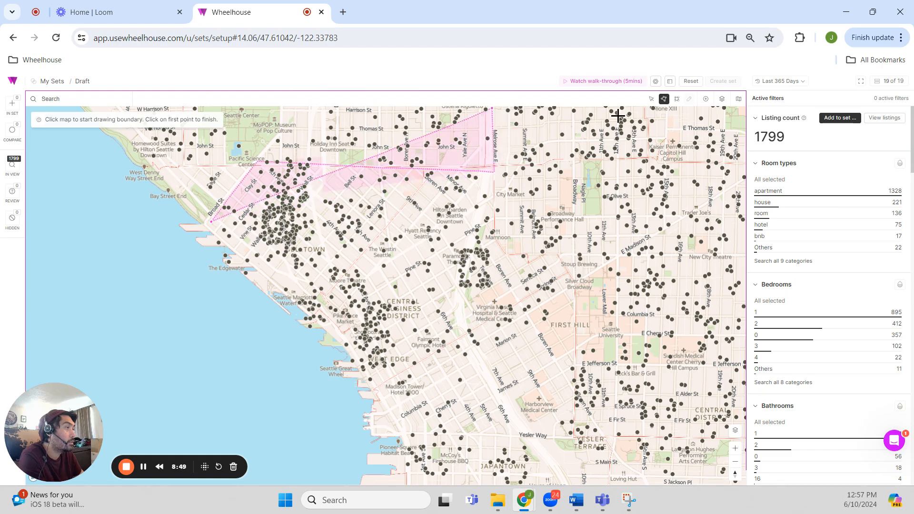
click(745, 263)
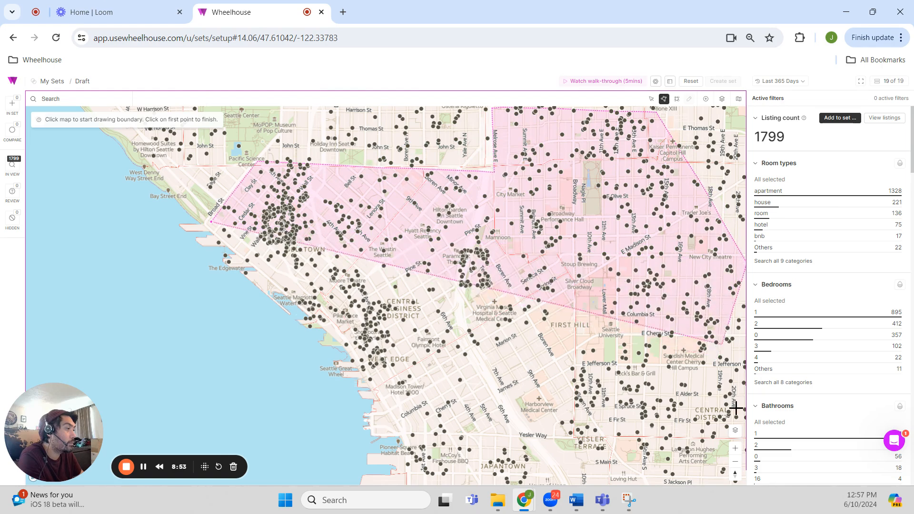
Step: Complete the boundary along the Central District's southern edge near Yesler Way, around First Hill and down to the waterfront, closing it at the start
click(736, 431)
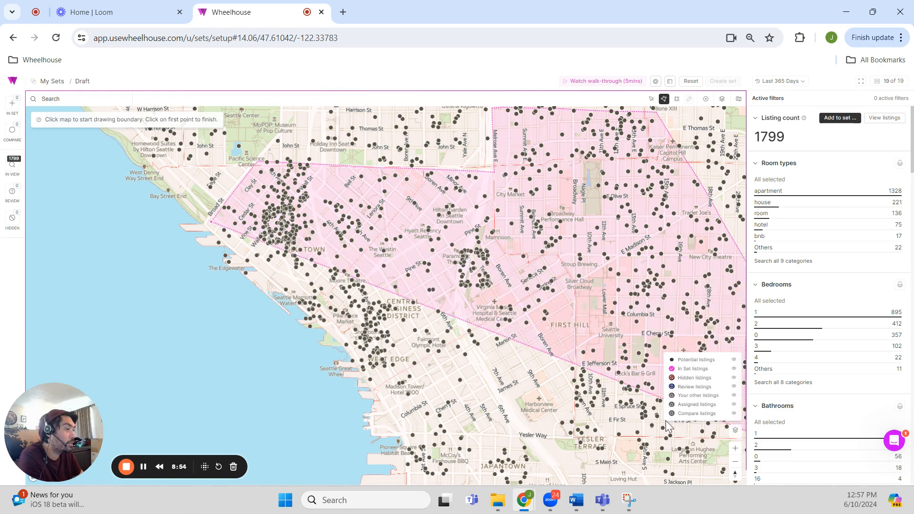
click(735, 431)
click(720, 436)
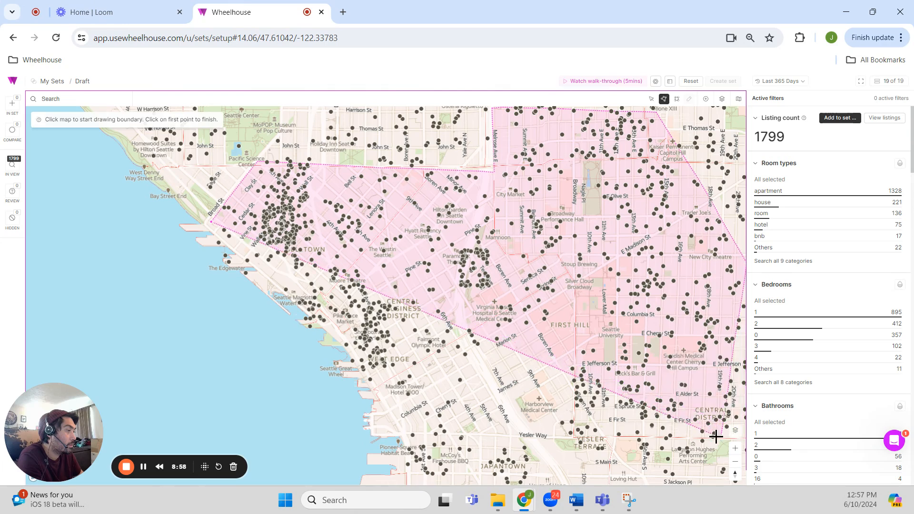
click(571, 435)
click(572, 360)
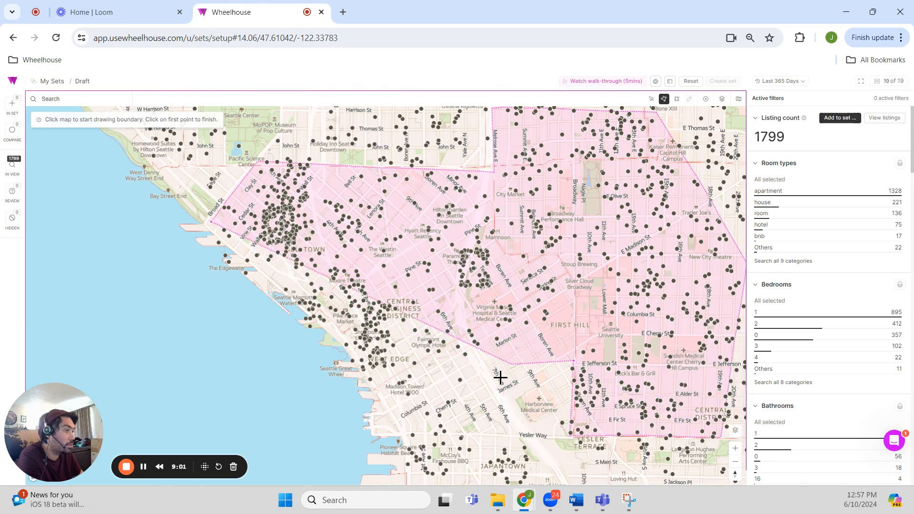
double_click(399, 432)
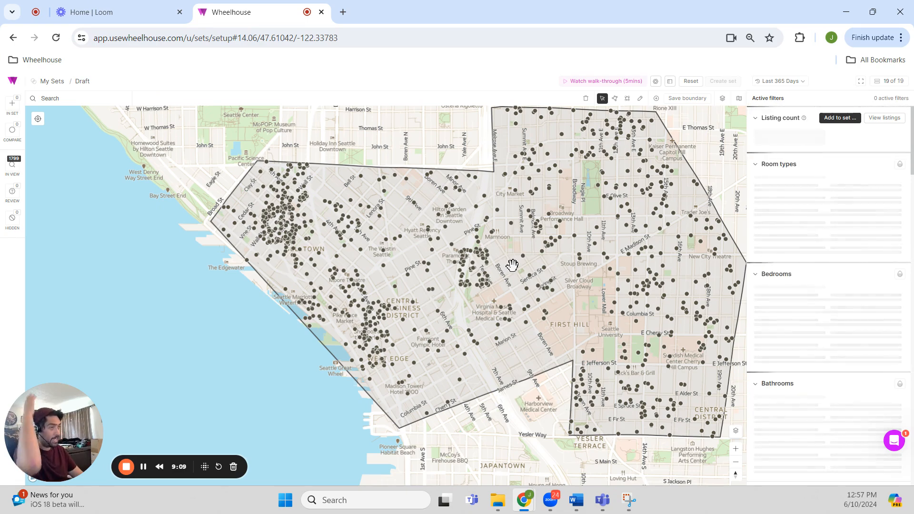
Step: Save the drawn boundary as "Seattle -> CBD, Belltown, Cap Hill" with the description "Seattle Large Set"
scroll(519, 281, down, 1)
scroll(520, 281, down, 4)
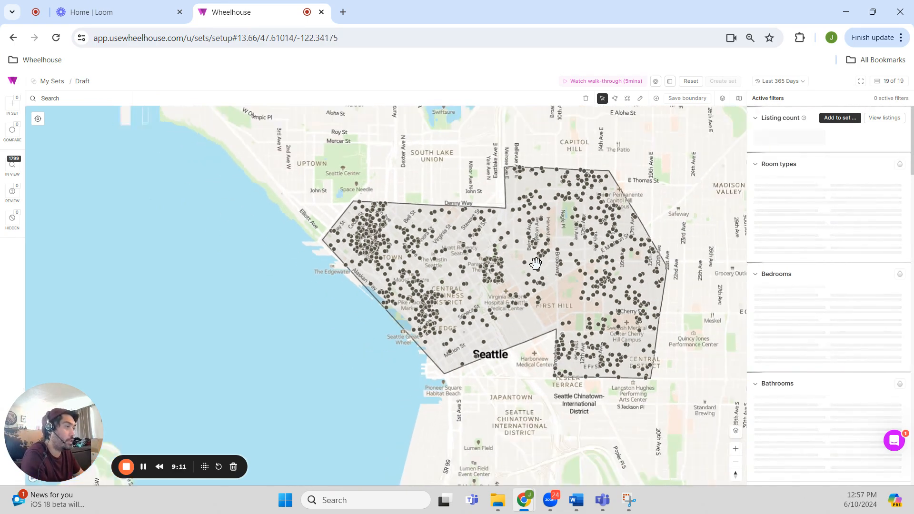
drag(652, 232, 603, 248)
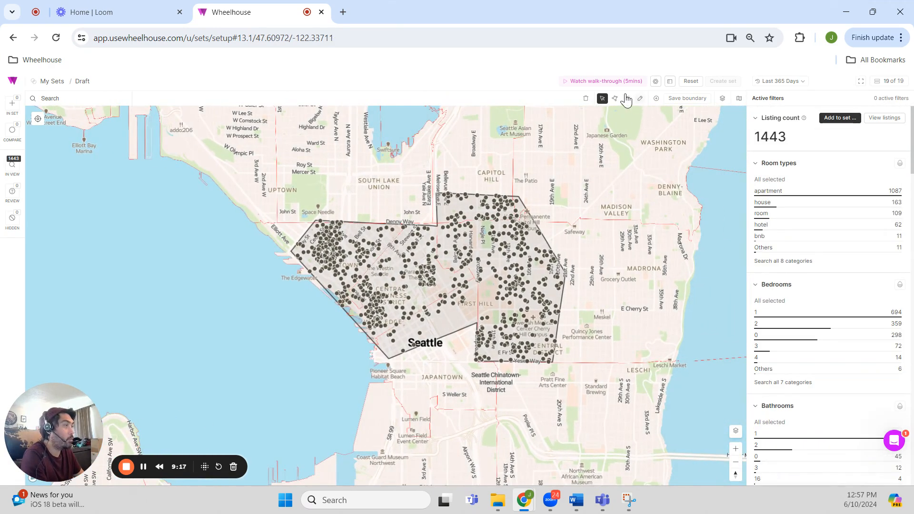
click(671, 99)
click(396, 299)
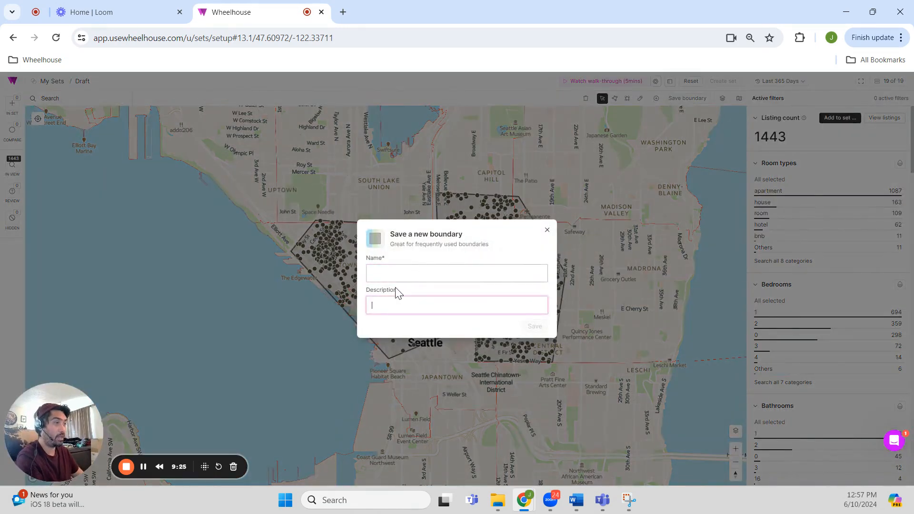
click(399, 274)
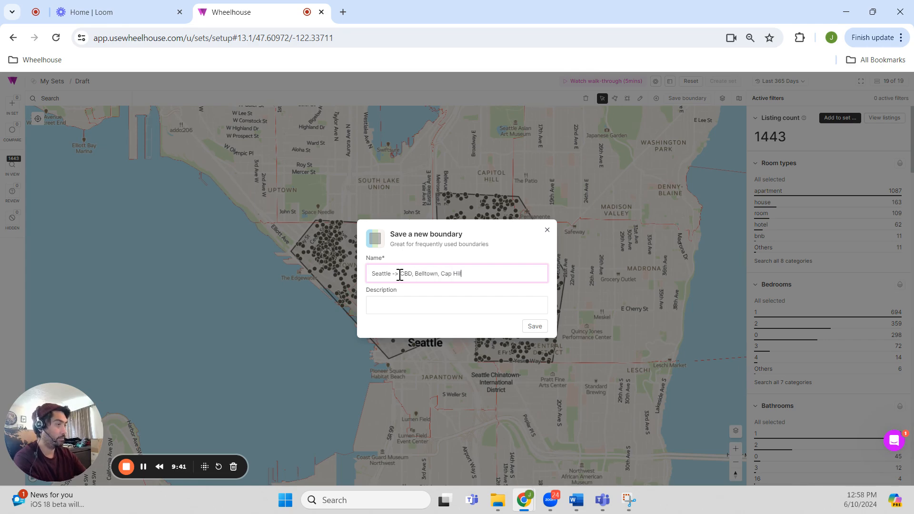
text(Seattle Large Set)
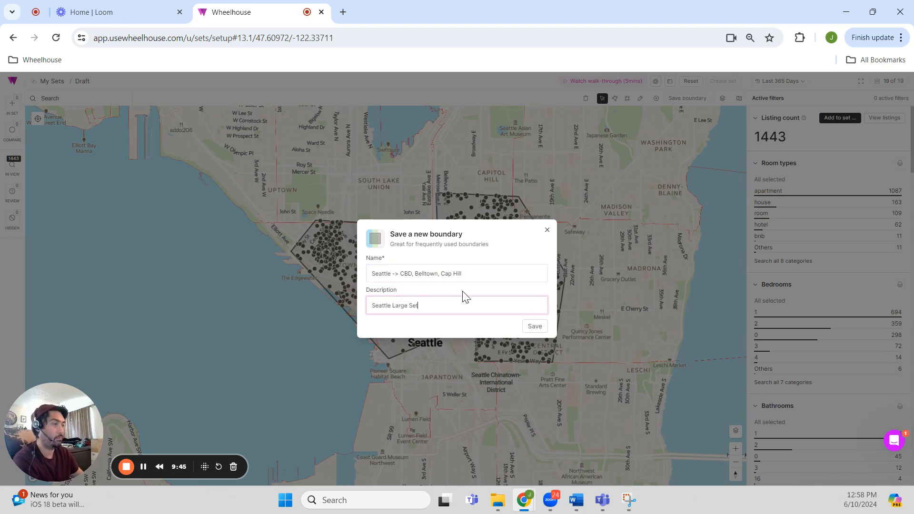
click(525, 330)
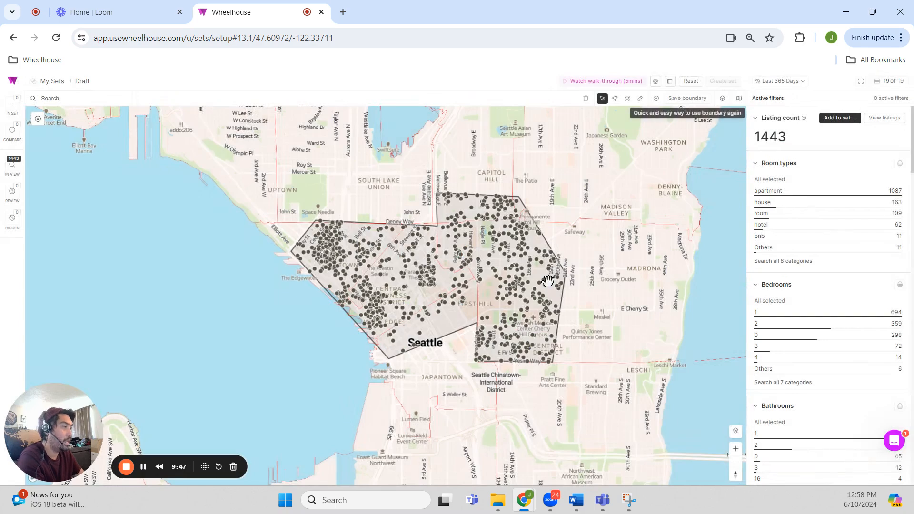
Step: Draw a second polygon boundary around the University District, reaching north to about Ravenna and east to about 25th Ave NE
drag(550, 210, 585, 309)
drag(443, 255, 407, 206)
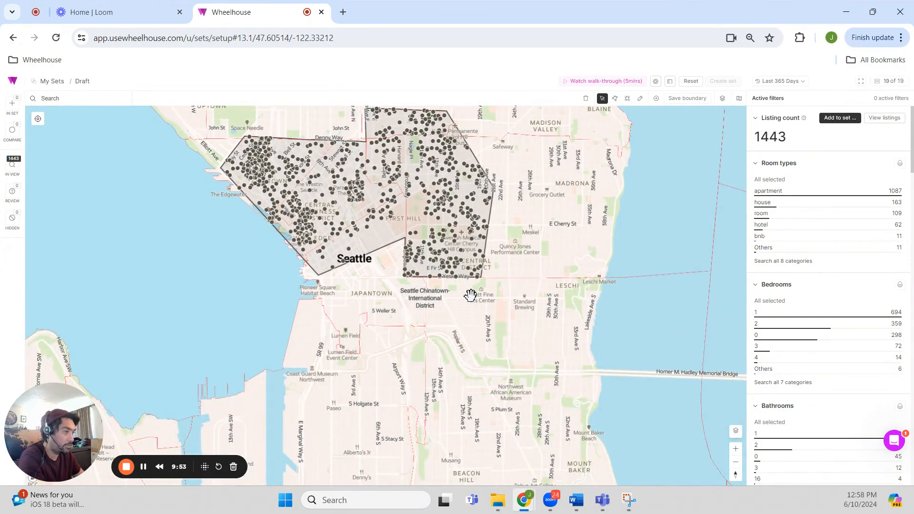
drag(470, 295, 488, 306)
drag(387, 230, 486, 434)
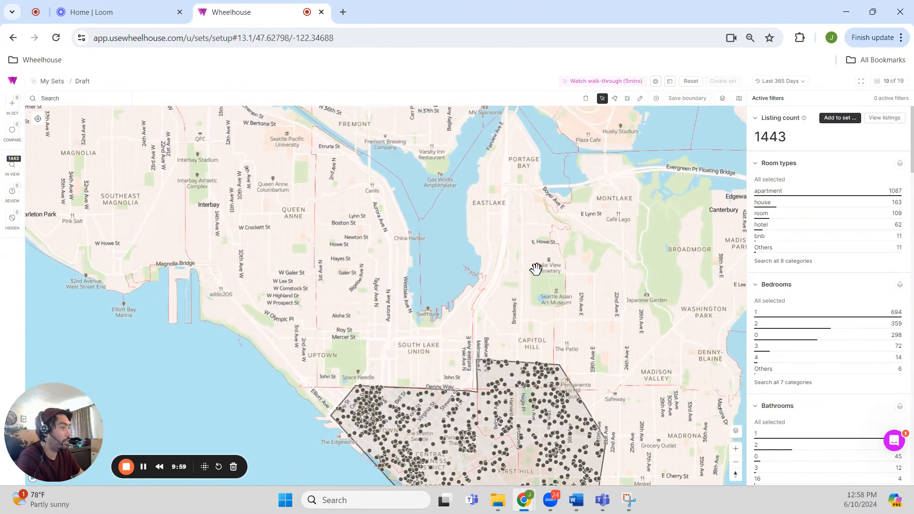
drag(534, 265, 469, 253)
drag(414, 275, 495, 367)
drag(510, 220, 469, 288)
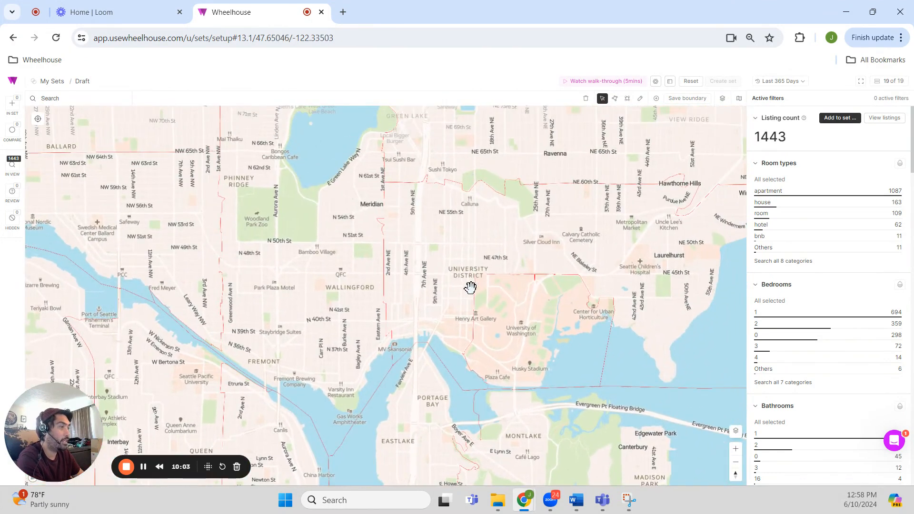
click(614, 99)
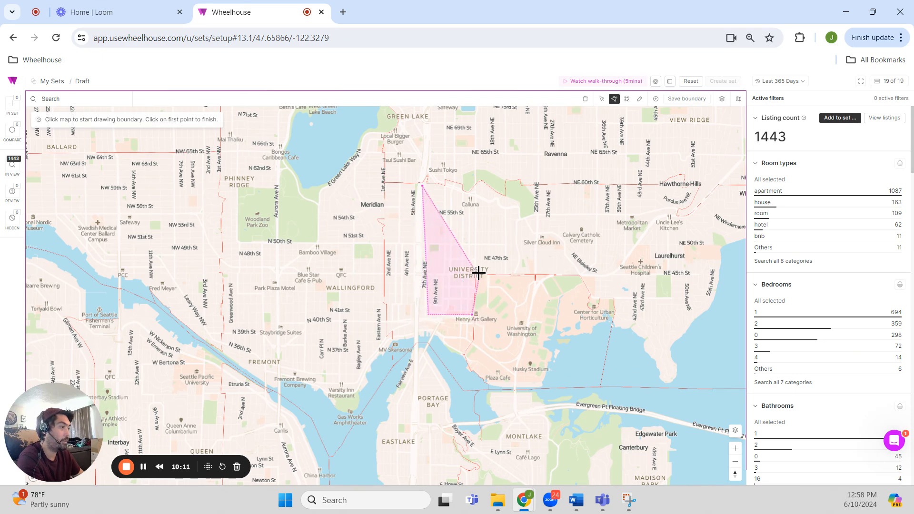
click(552, 272)
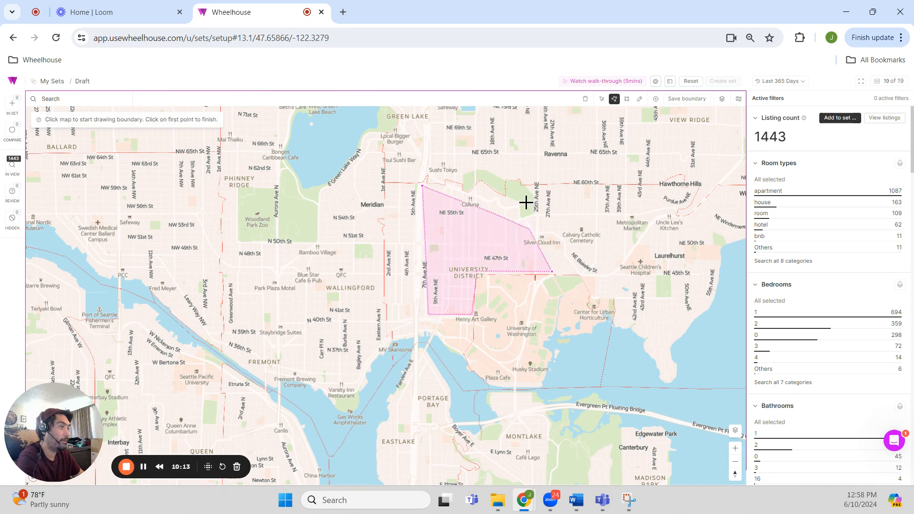
double_click(536, 191)
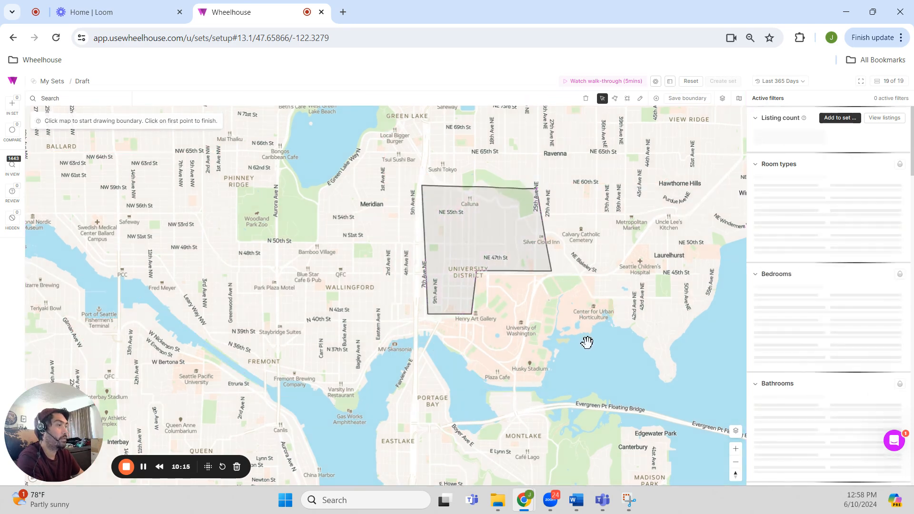
Step: Draw a third polygon boundary around Fremont and the north shore of Lake Union, south of Wallingford
drag(588, 340, 569, 280)
scroll(568, 284, down, 3)
drag(510, 347, 510, 275)
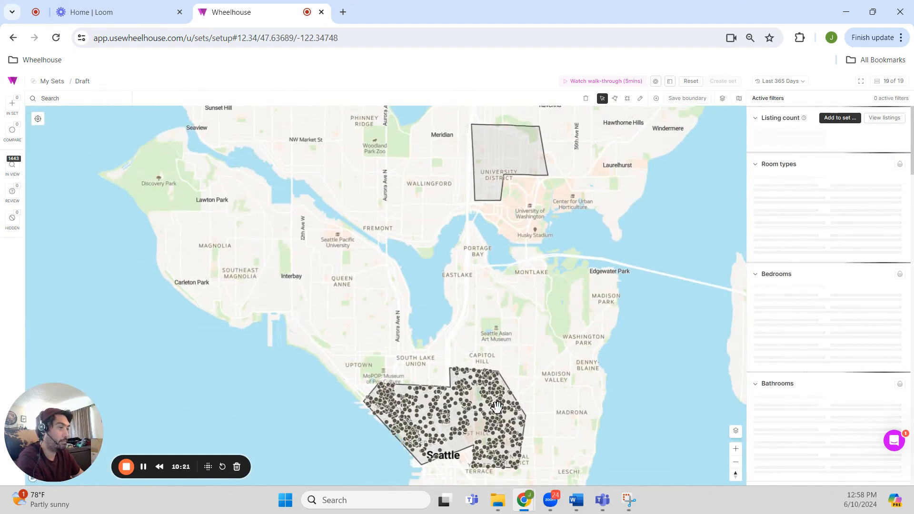
click(614, 98)
click(350, 210)
click(383, 240)
click(394, 233)
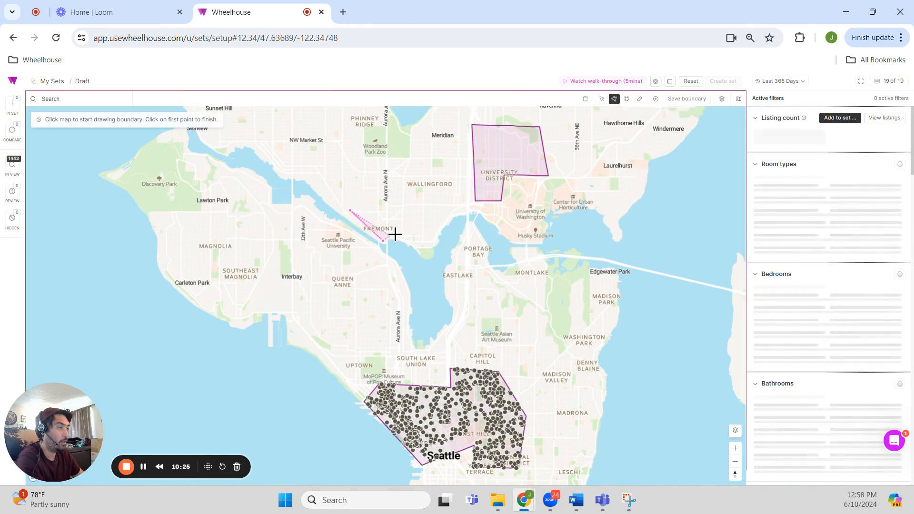
click(422, 250)
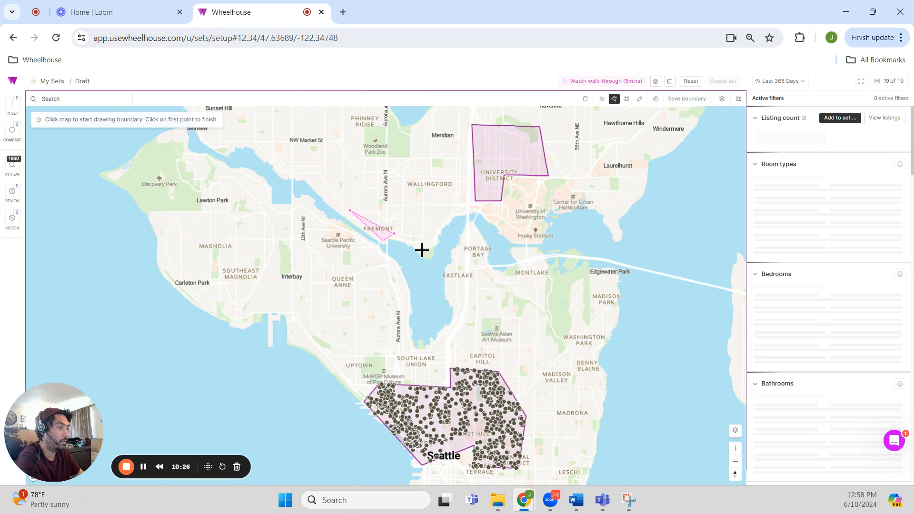
click(446, 231)
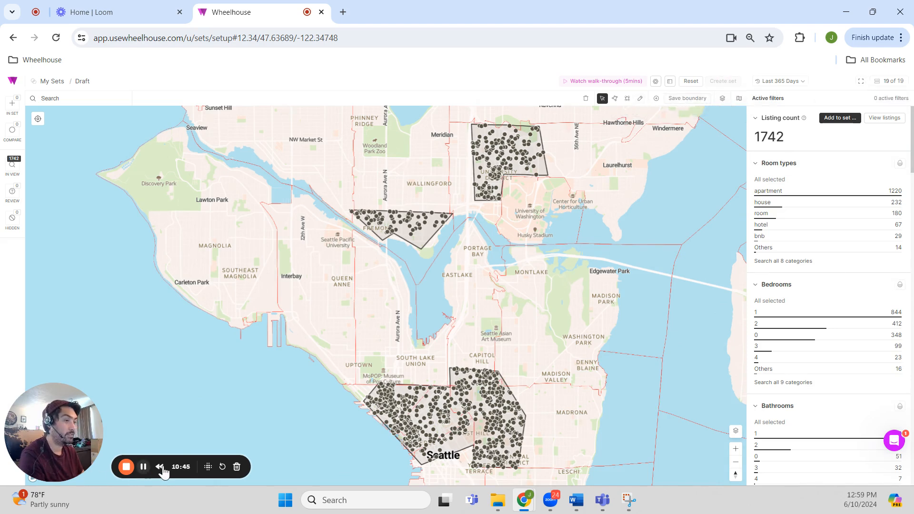
Step: Hide the filter widgets sidebar and show it again, looking through its widgets down to Open occupancy
click(671, 82)
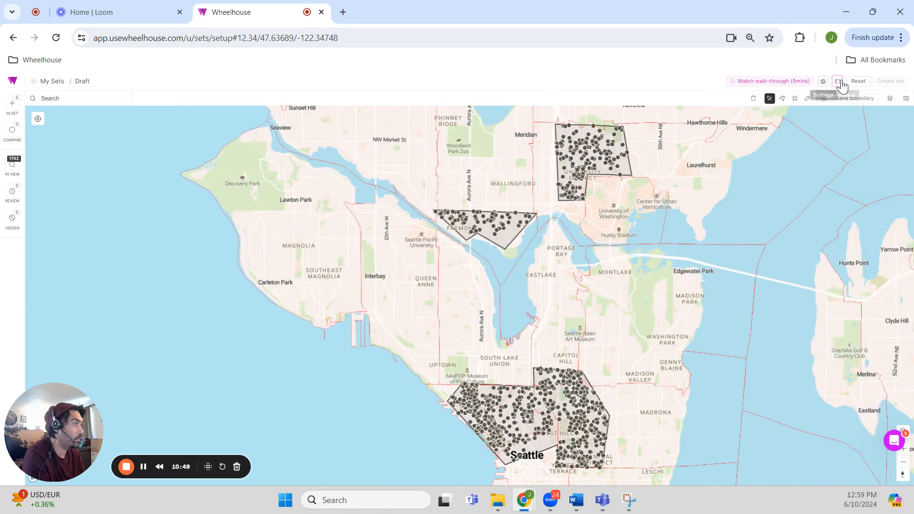
click(838, 82)
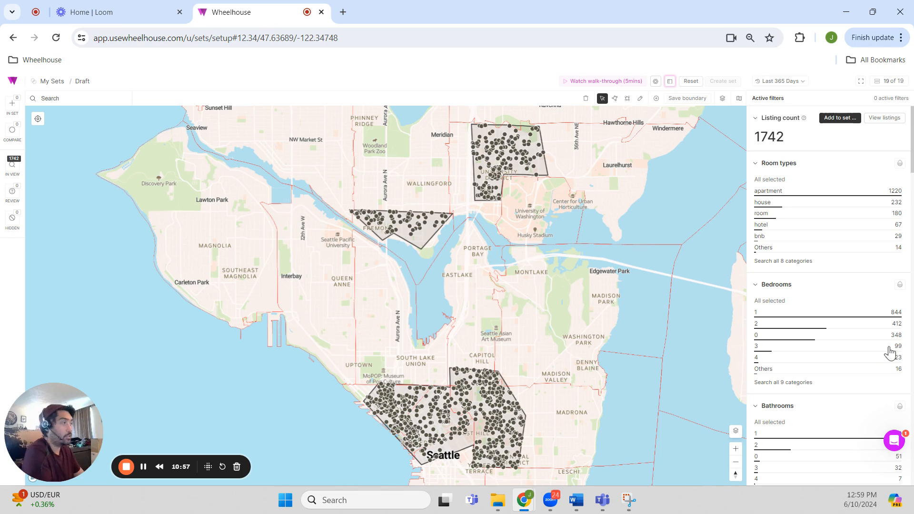
scroll(815, 181, down, 6)
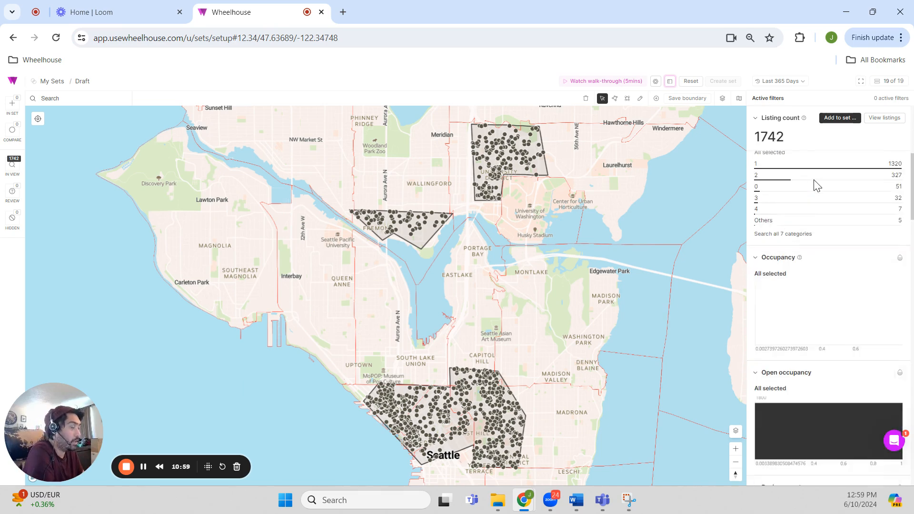
scroll(816, 191, up, 6)
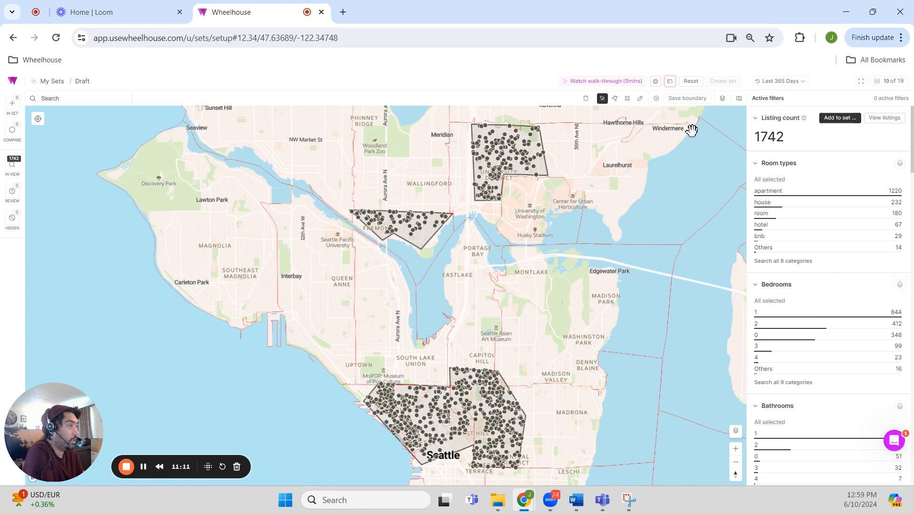
Step: In the widget list, move Bedrooms above Room types and place Bookable nights directly below Bedrooms
click(879, 84)
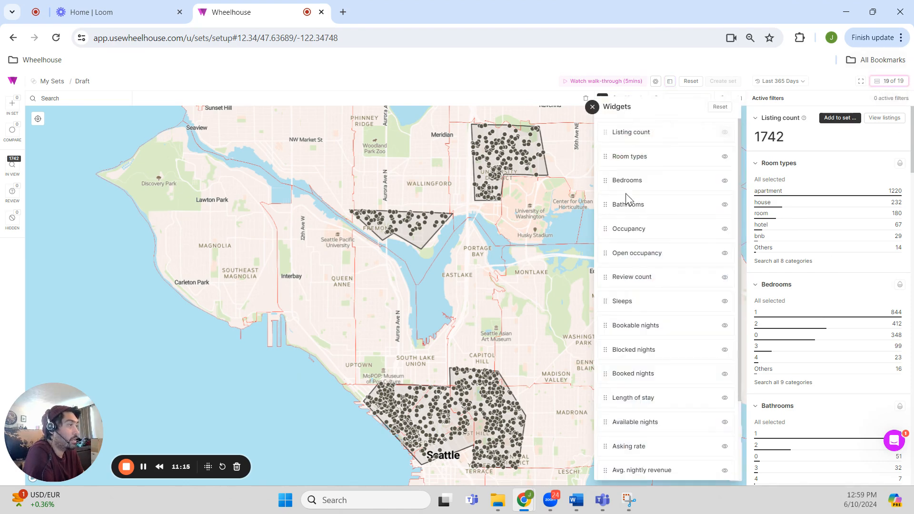
scroll(643, 171, down, 3)
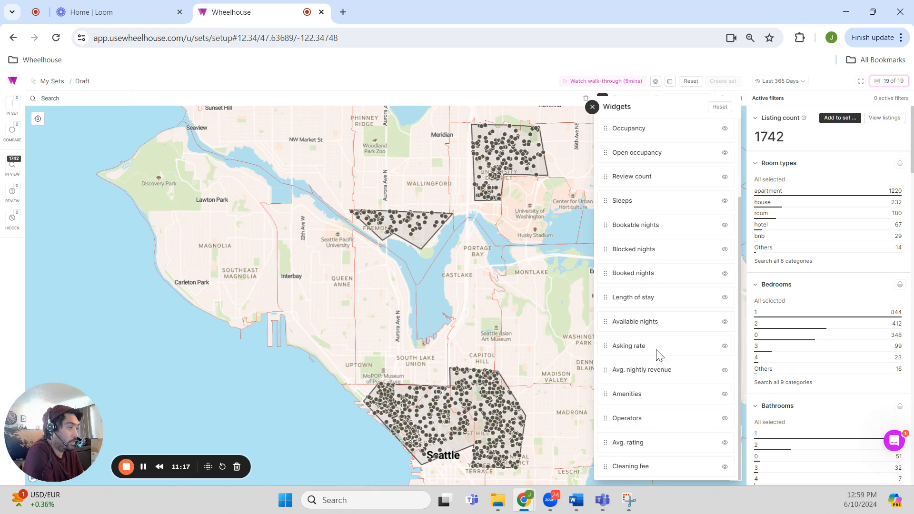
scroll(659, 355, up, 3)
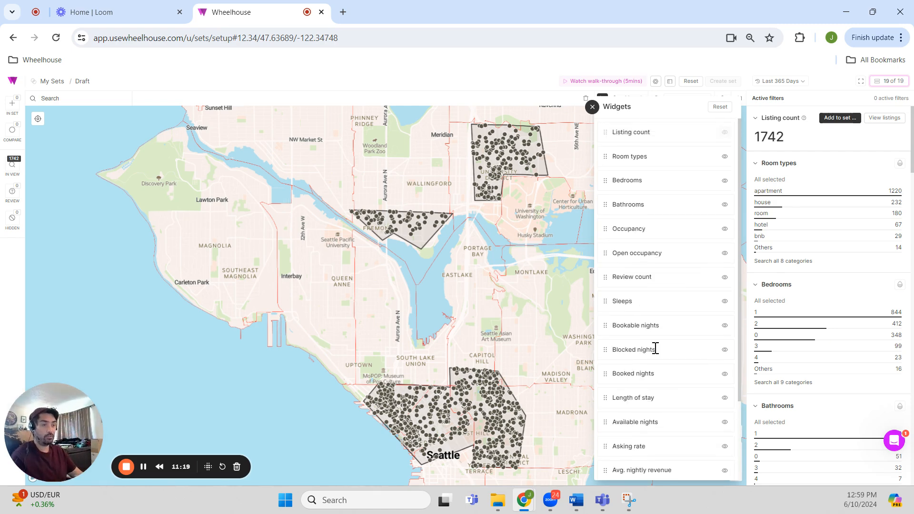
scroll(657, 349, down, 3)
scroll(659, 352, up, 3)
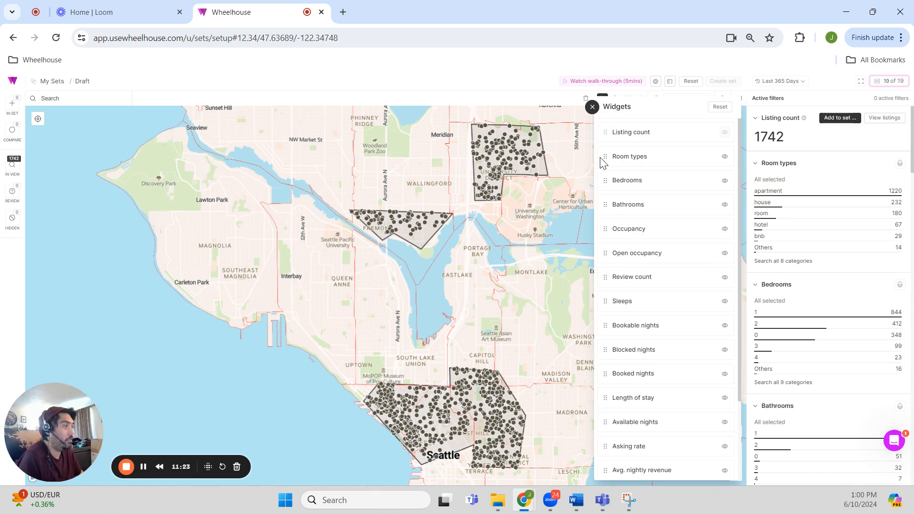
drag(606, 180, 610, 161)
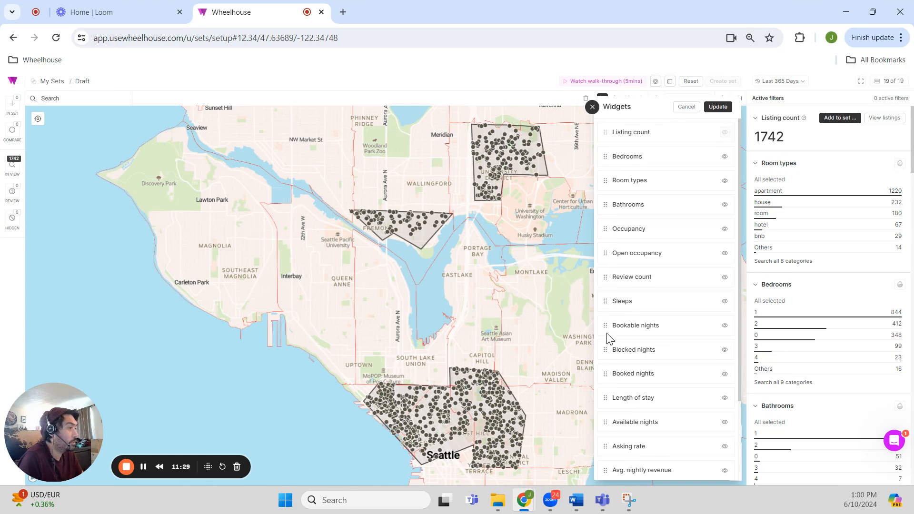
drag(605, 326, 611, 180)
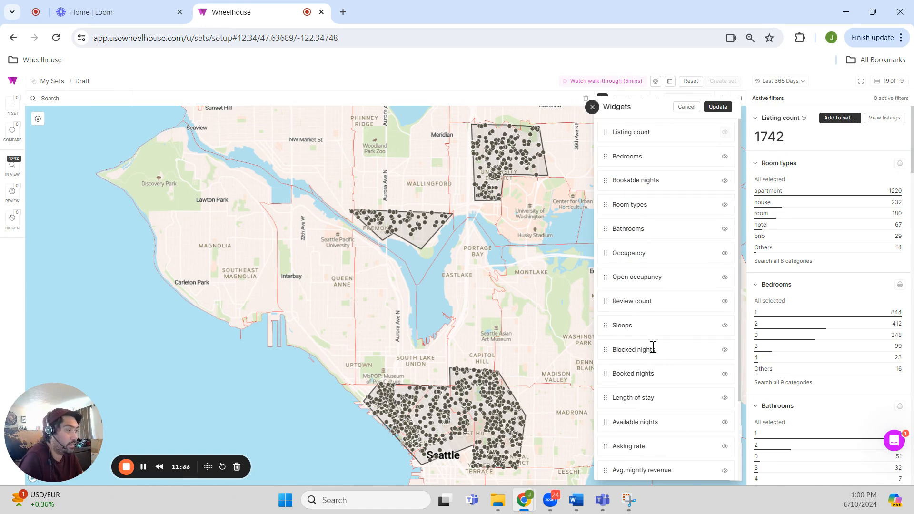
Step: Move the Amenities, Cleaning fee and Booked nights widgets up, with Booked nights directly below Bookable nights, and apply the new order
scroll(652, 349, down, 2)
drag(601, 398, 643, 227)
scroll(643, 228, down, 2)
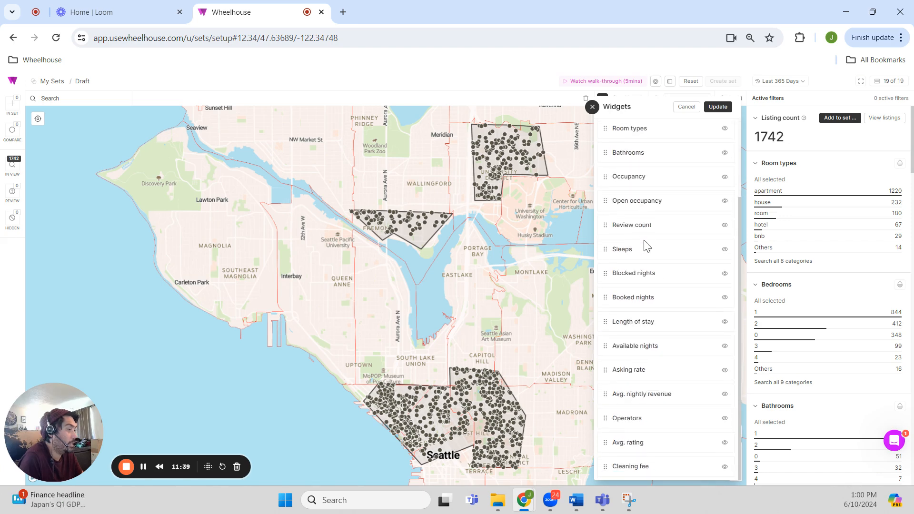
drag(607, 470, 656, 210)
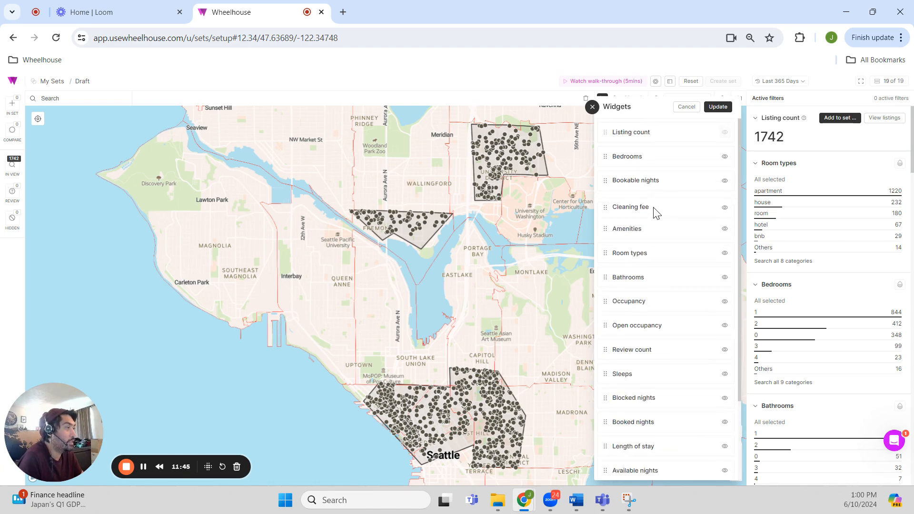
scroll(658, 325, down, 1)
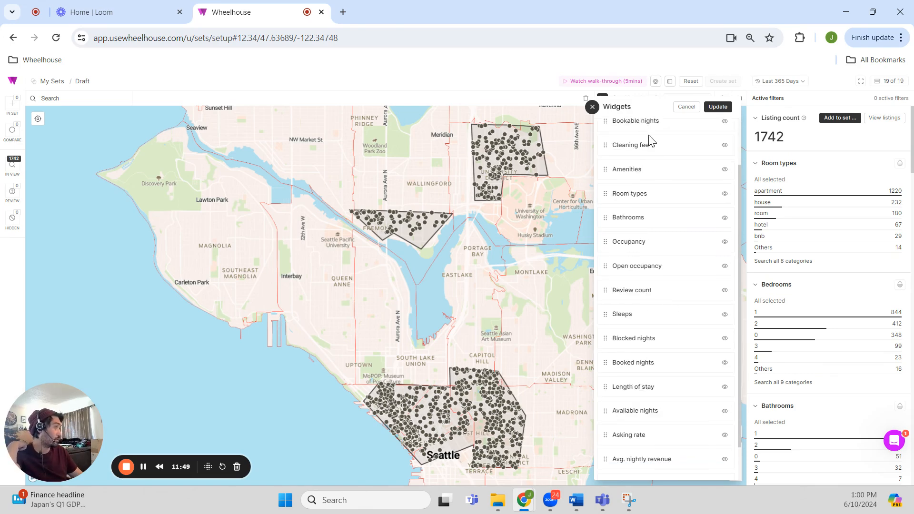
scroll(655, 198, up, 1)
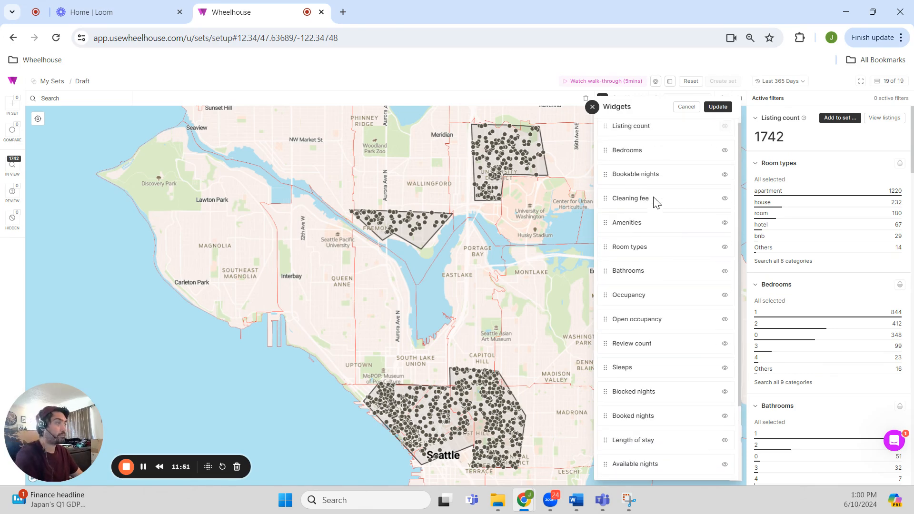
click(718, 107)
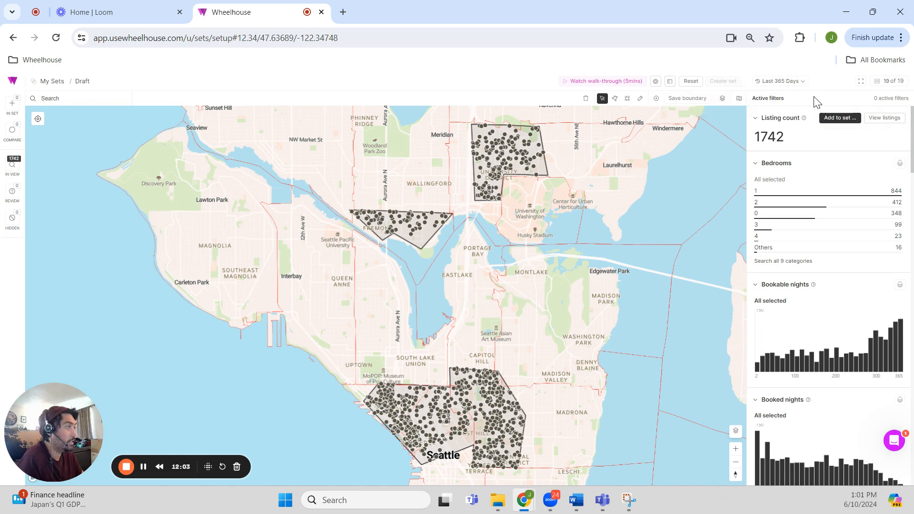
Step: Switch the data period to Next 90 days and set it back to Last 365 days
click(776, 82)
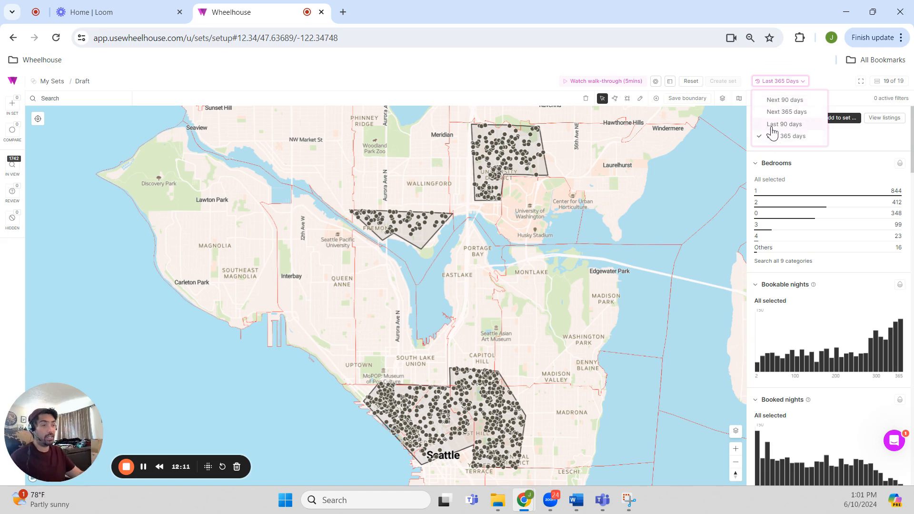
click(785, 102)
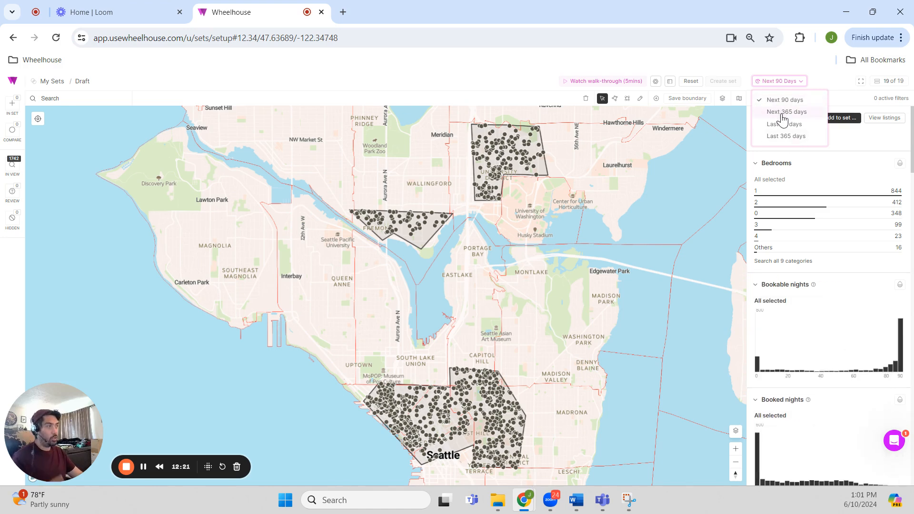
click(786, 137)
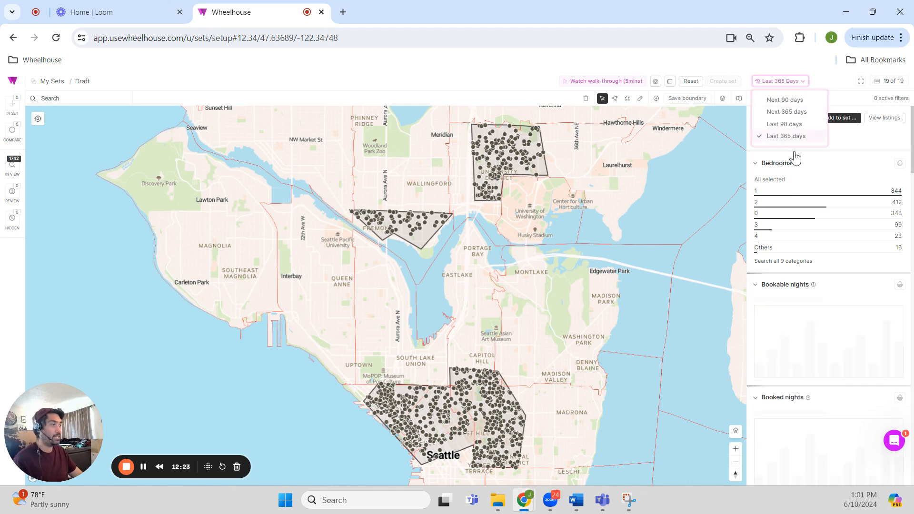
click(803, 84)
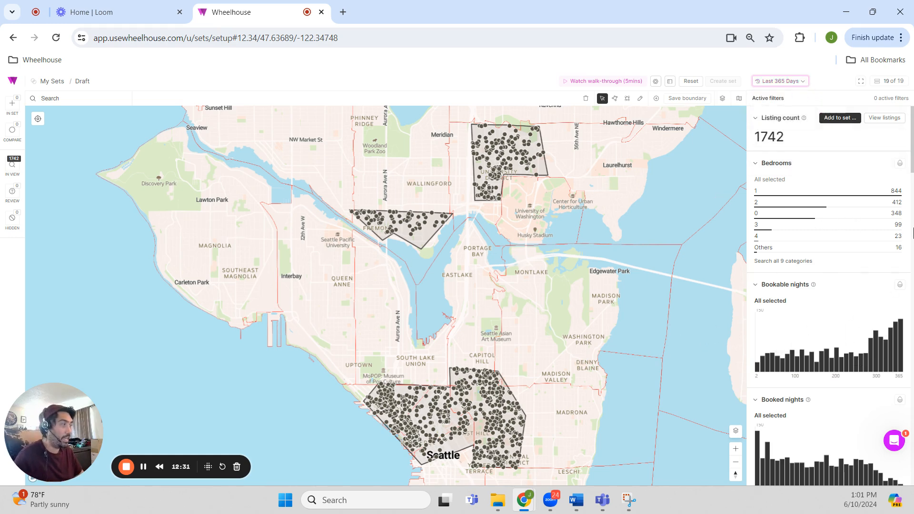
Step: Filter the listings to 1 and 2 bedrooms, switching the 2-bedroom category off and on again
click(768, 201)
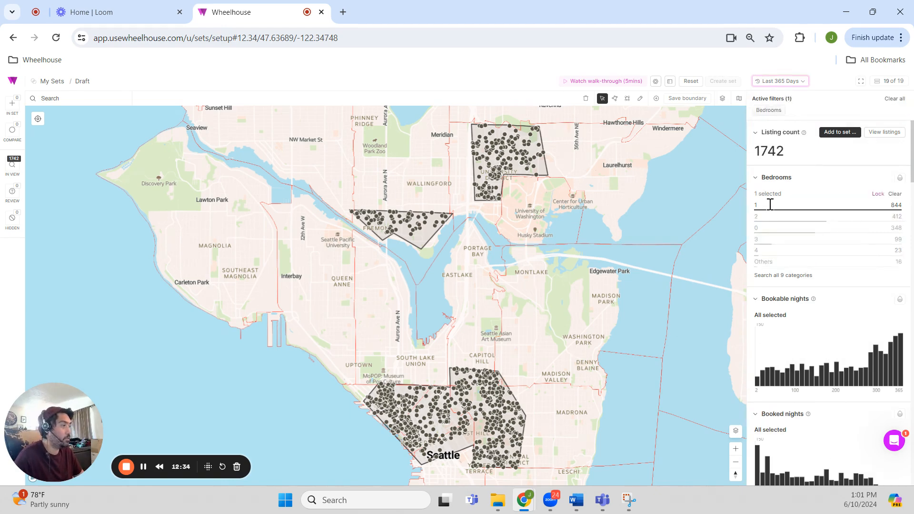
click(767, 222)
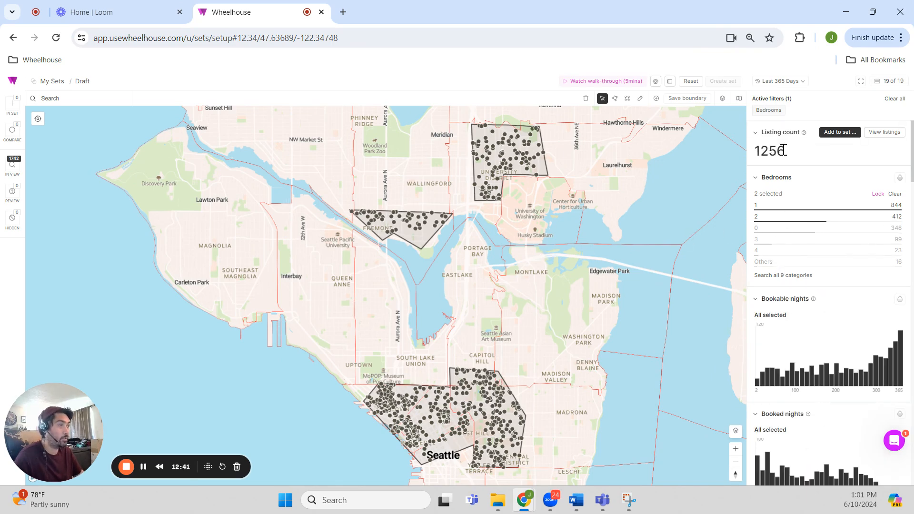
click(764, 222)
click(763, 222)
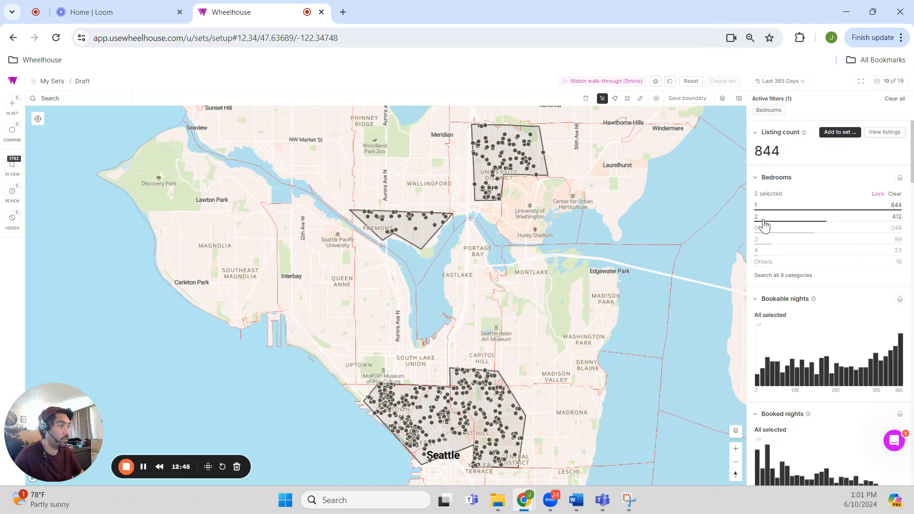
Step: Filter Bookable nights to the range from about 111 nights up to the maximum of 365
mouse_move(840, 375)
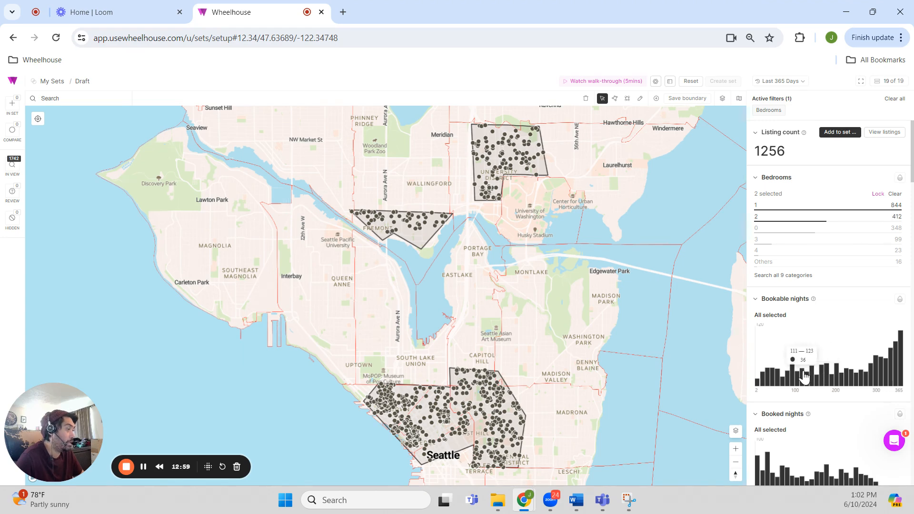
drag(804, 376, 912, 378)
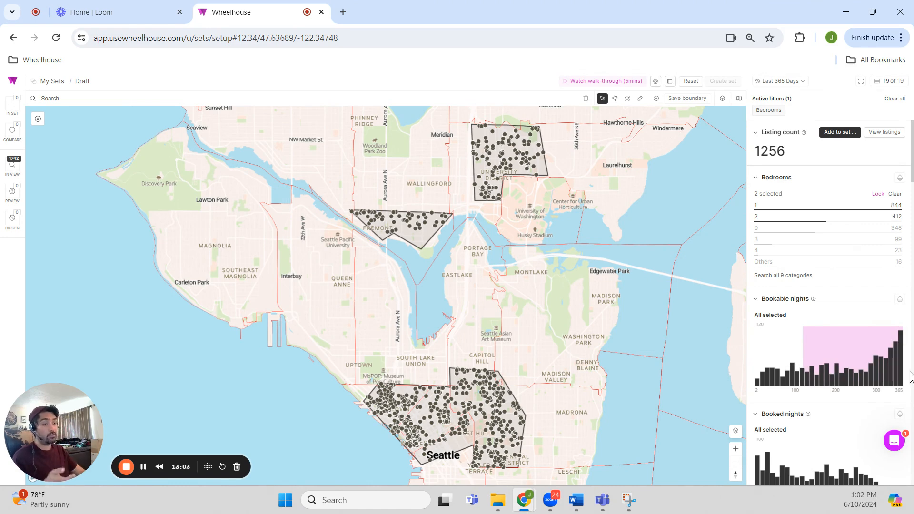
drag(910, 376, 909, 376)
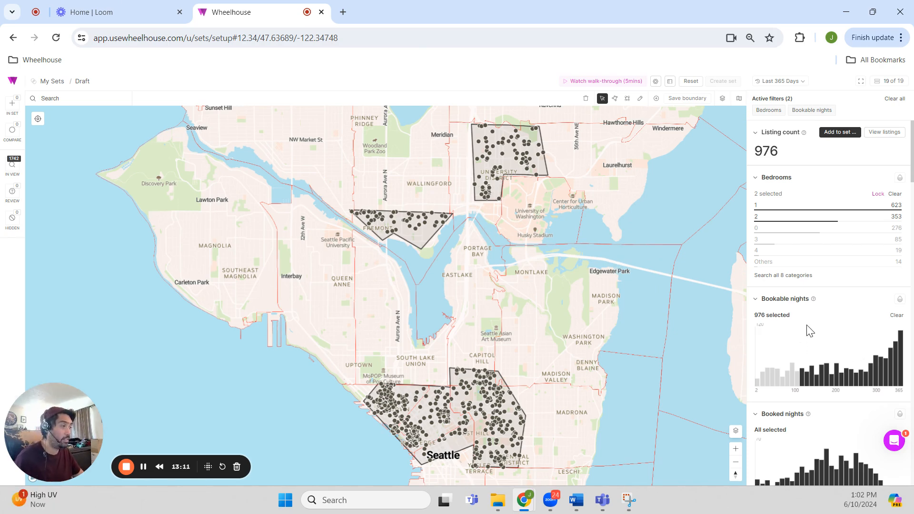
Step: Try a single bar of the Booked nights chart, clear it, and filter Booked nights from about 180 up to the maximum of 321
scroll(808, 339, down, 4)
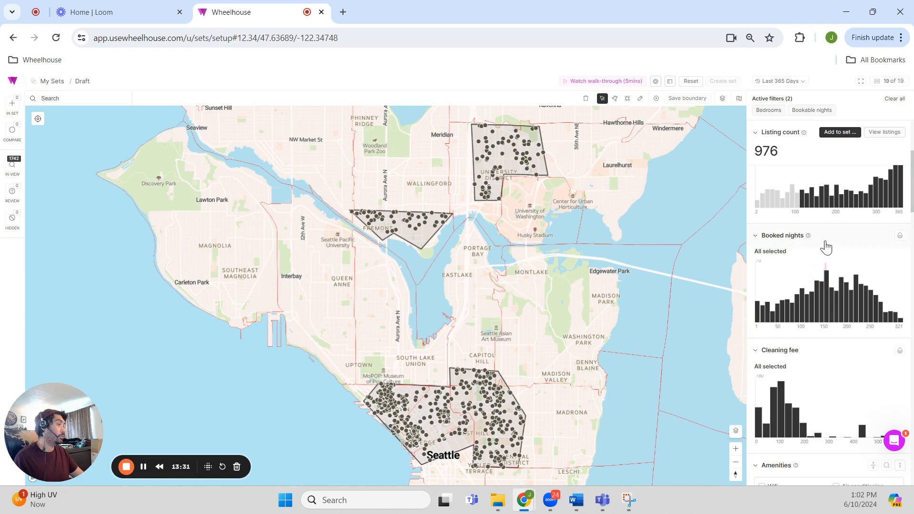
click(825, 265)
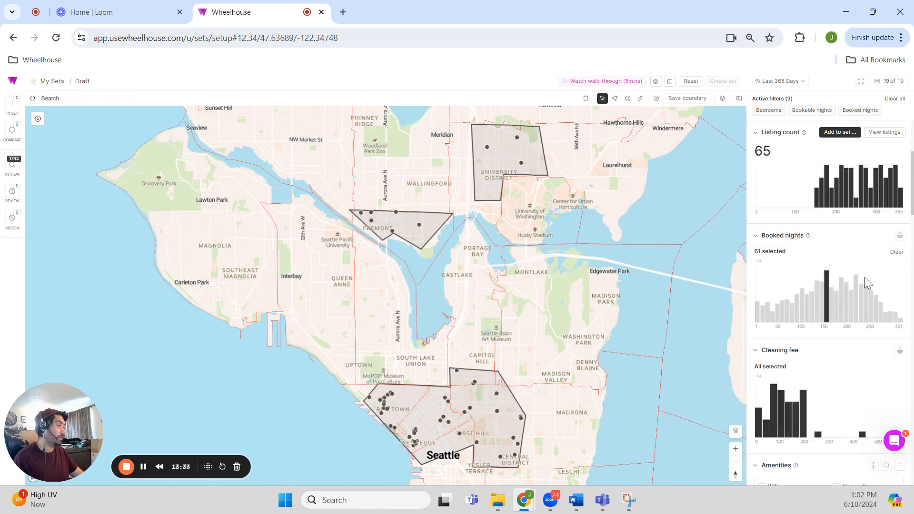
click(864, 277)
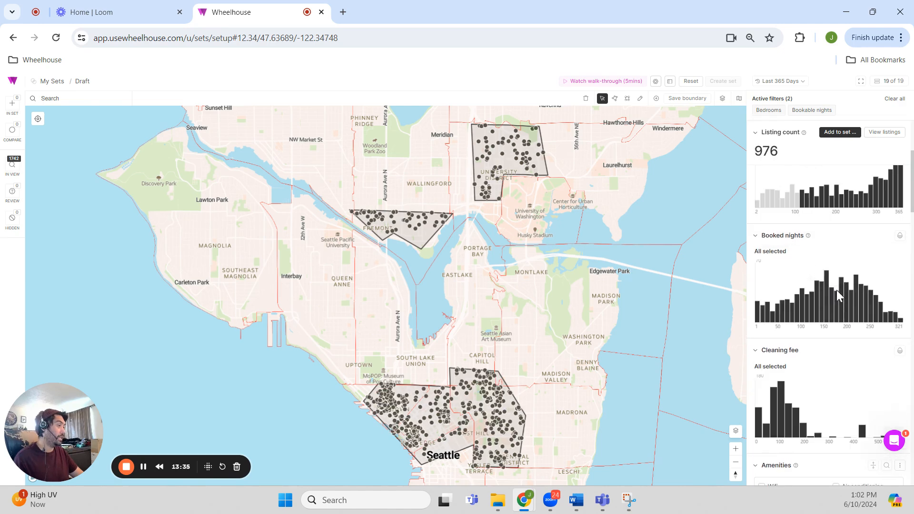
drag(841, 296, 913, 296)
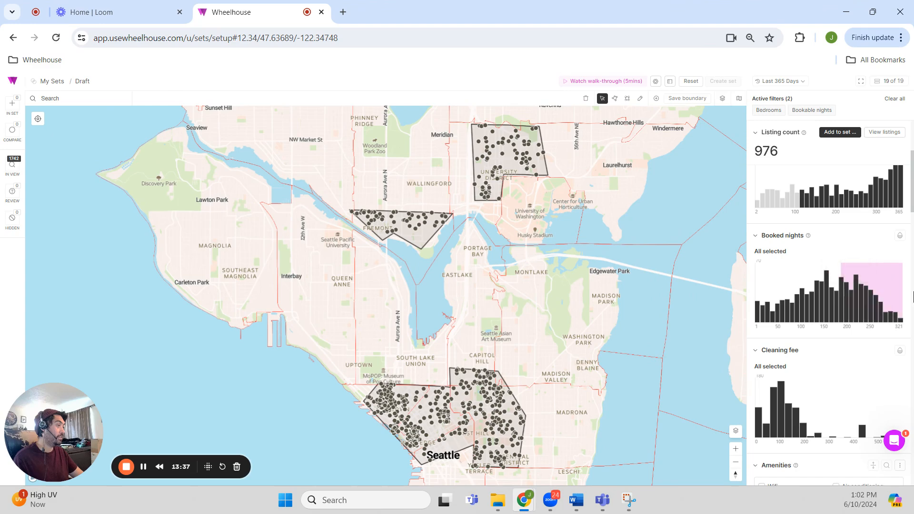
drag(909, 360, 907, 360)
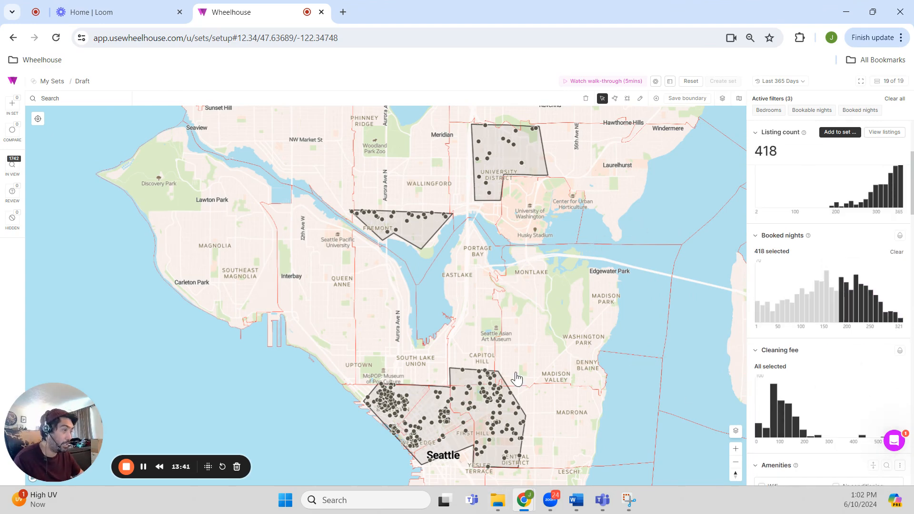
Step: Filter Cleaning fee to the range from about 60 to 150
scroll(833, 310, down, 8)
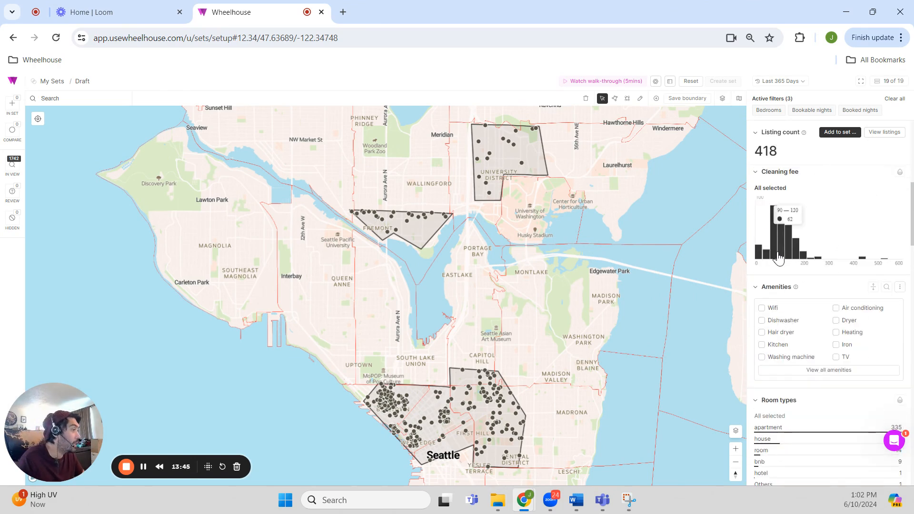
mouse_move(796, 261)
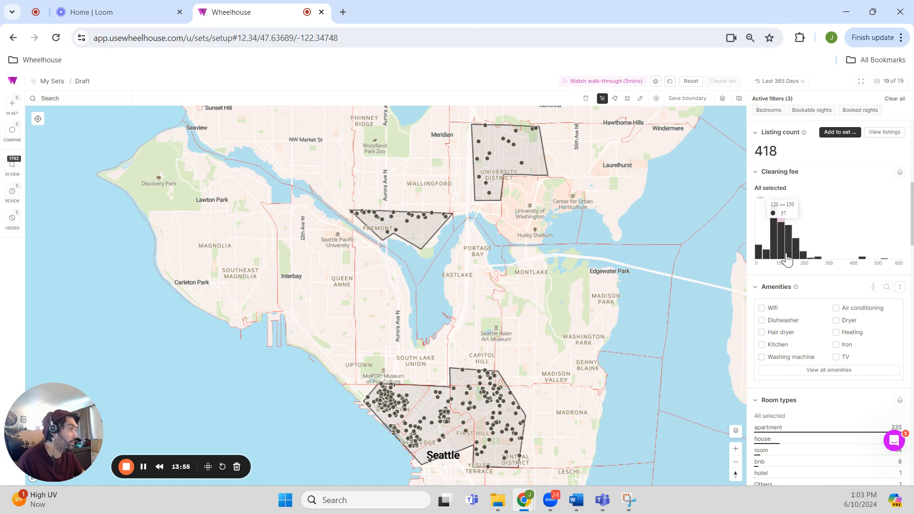
drag(786, 259, 792, 262)
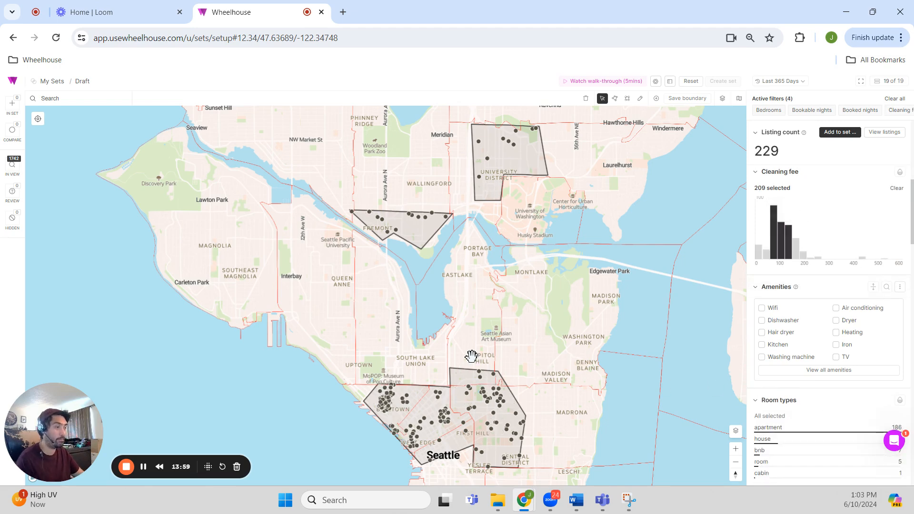
Step: Show the full amenities list and filter for listings with Air conditioning and Wifi
click(847, 376)
scroll(818, 322, down, 2)
scroll(843, 364, up, 2)
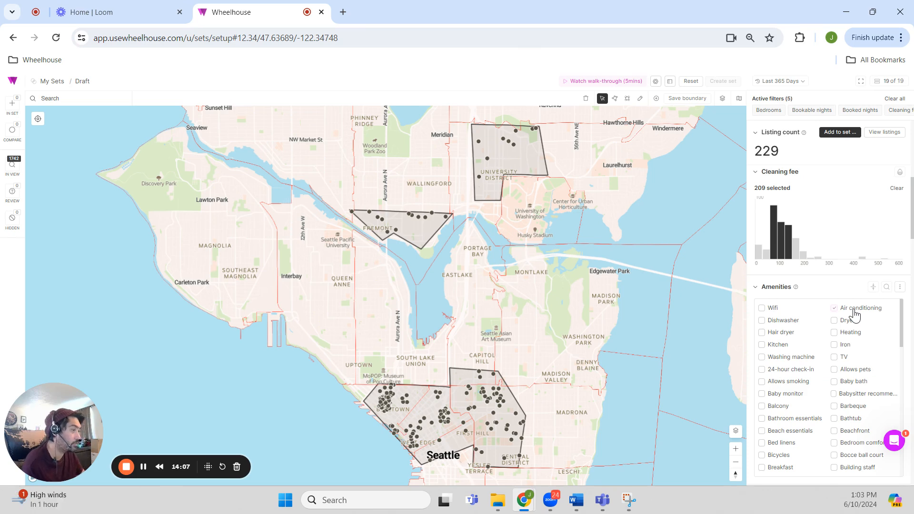
click(854, 312)
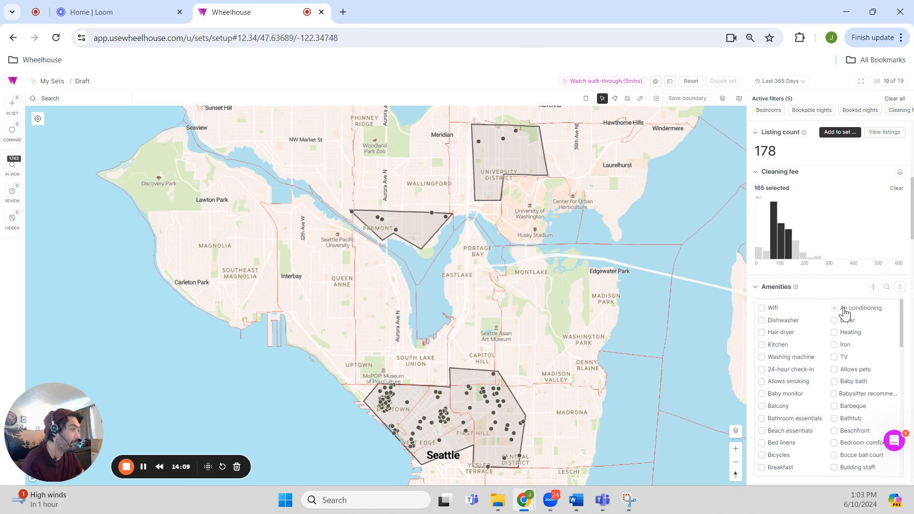
click(843, 310)
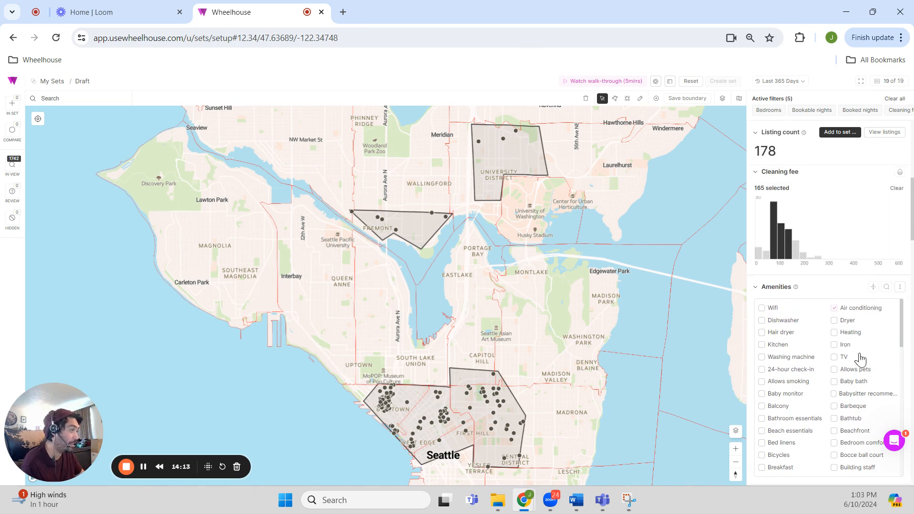
scroll(867, 359, down, 3)
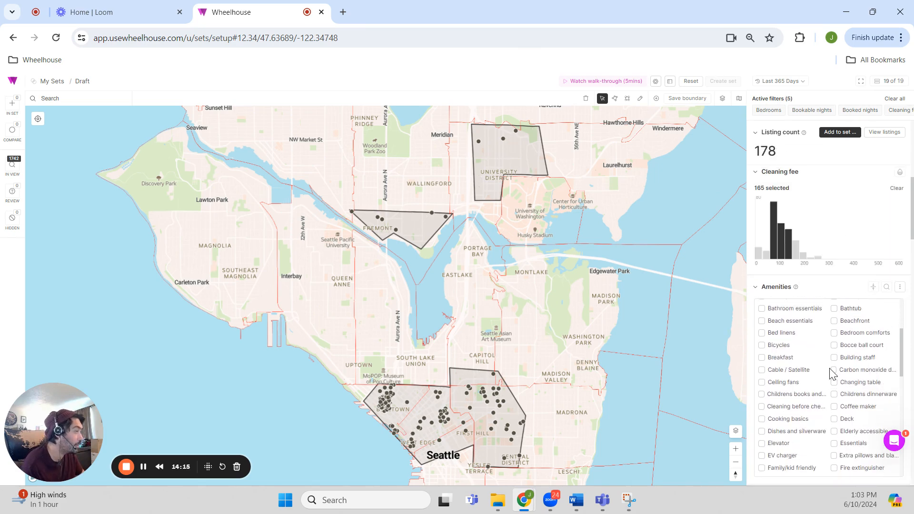
scroll(809, 364, up, 3)
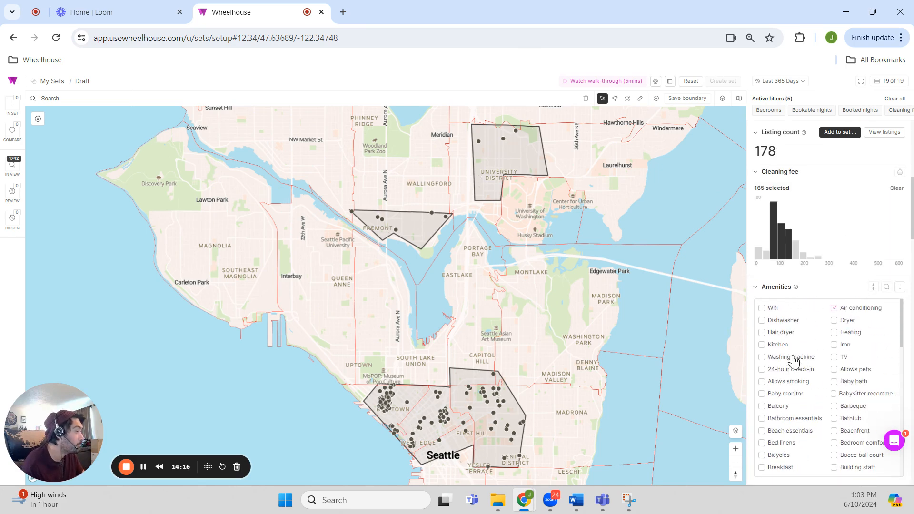
click(771, 310)
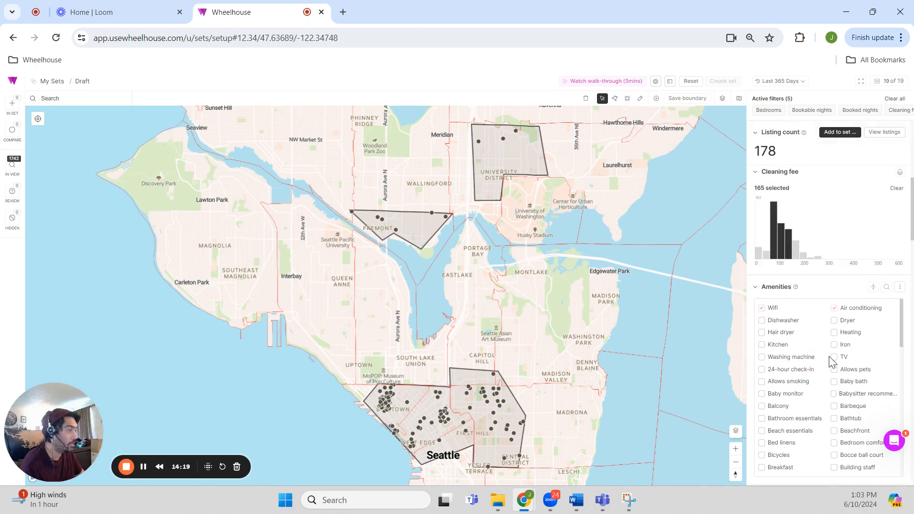
Step: Look through the remaining amenities to the end of the list, collapse it and glance at the widgets below
scroll(809, 381, down, 6)
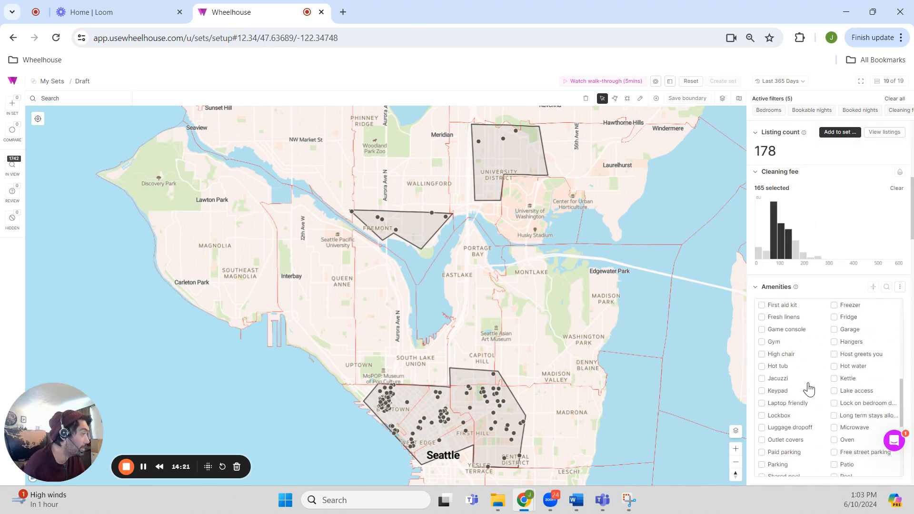
scroll(809, 389, down, 5)
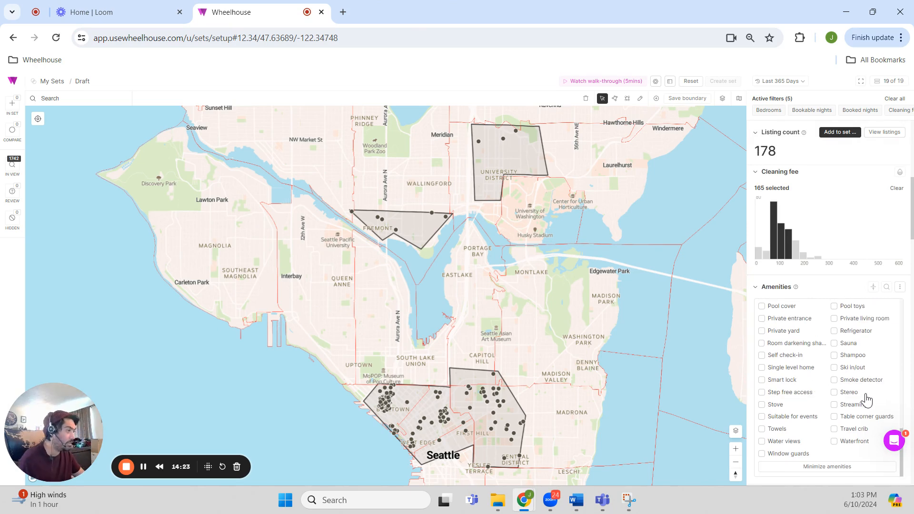
scroll(837, 402, up, 11)
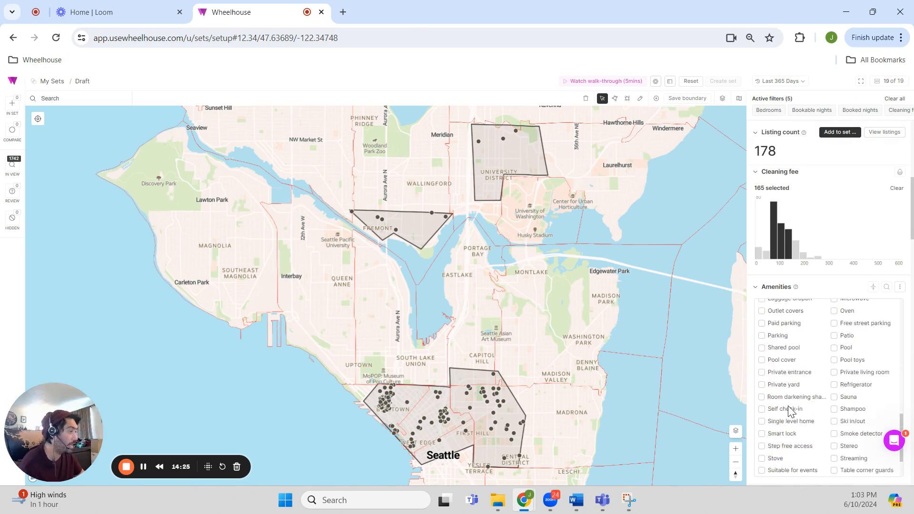
click(873, 287)
scroll(804, 369, down, 2)
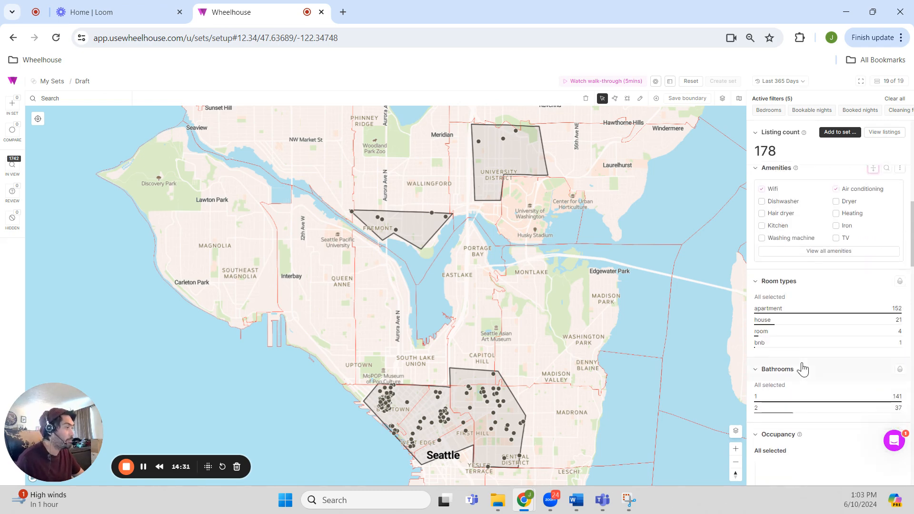
scroll(804, 367, up, 2)
Step: Inspect the filtered listings inside the boundaries, then show the map legend, read its listing types and hide it again
scroll(655, 229, up, 2)
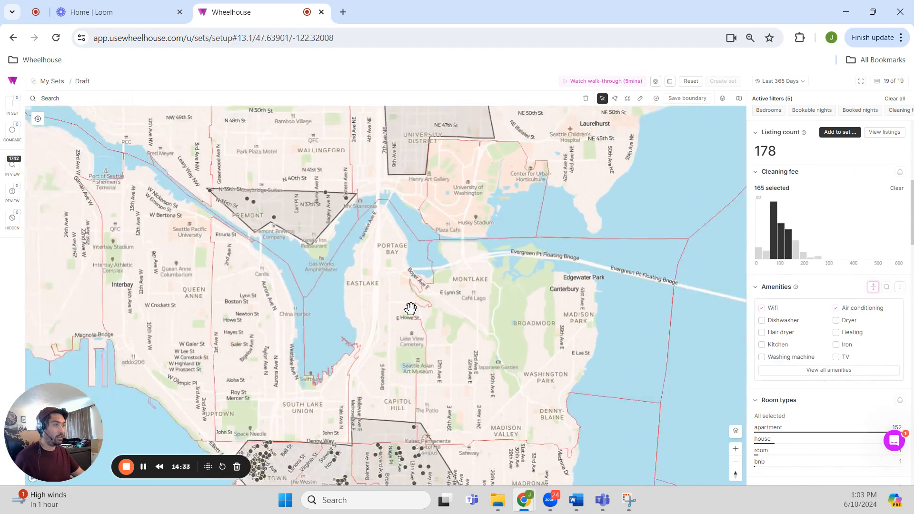
scroll(410, 308, down, 3)
drag(436, 316, 494, 240)
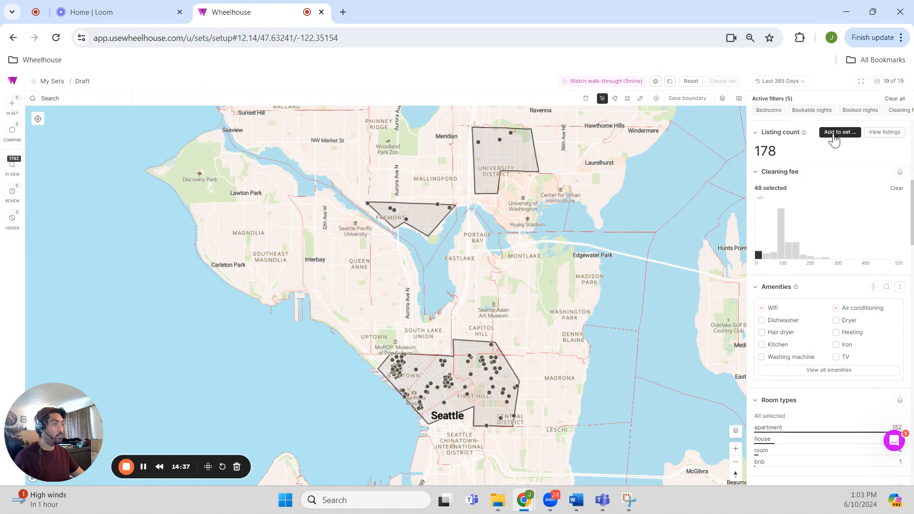
scroll(828, 285, up, 5)
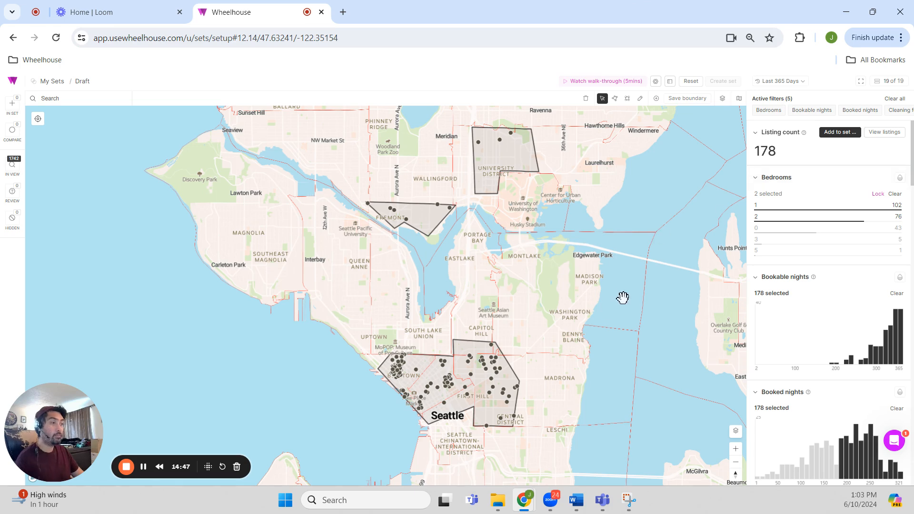
mouse_move(403, 293)
mouse_down()
mouse_move(401, 302)
mouse_move(391, 284)
mouse_up()
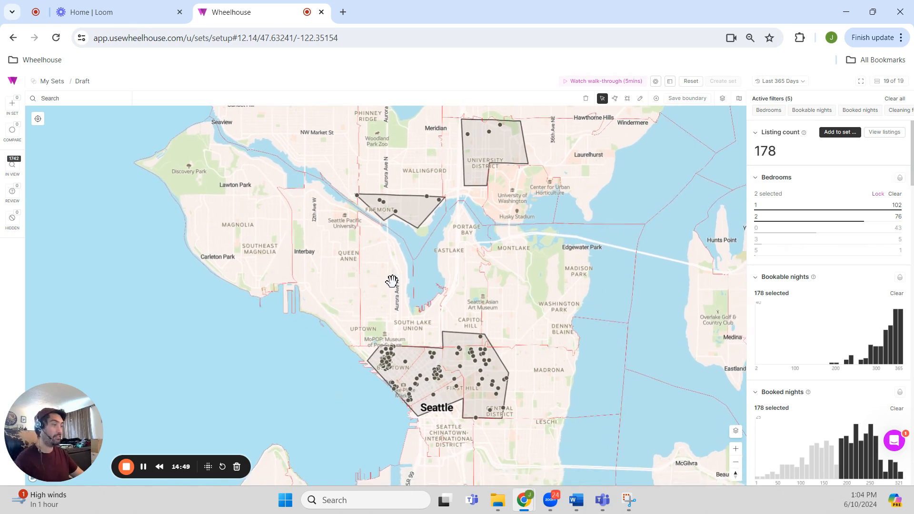
click(737, 433)
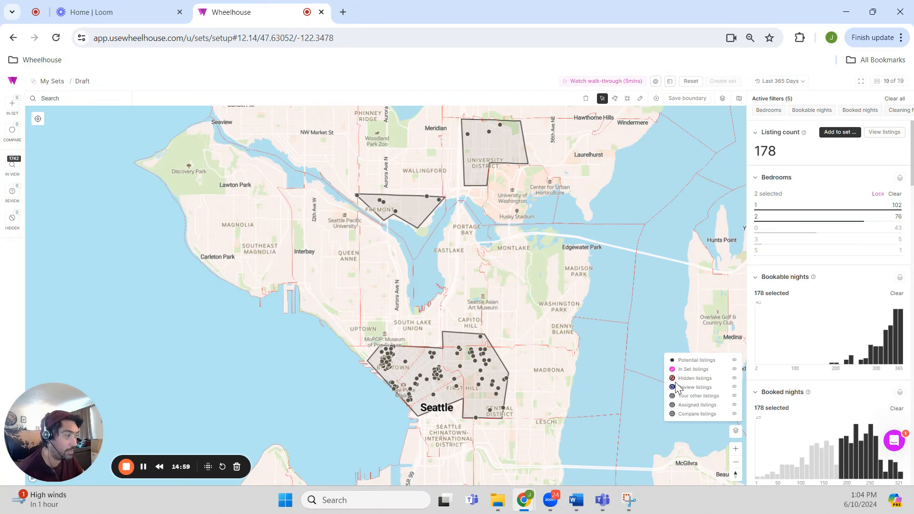
drag(680, 370, 699, 405)
click(704, 380)
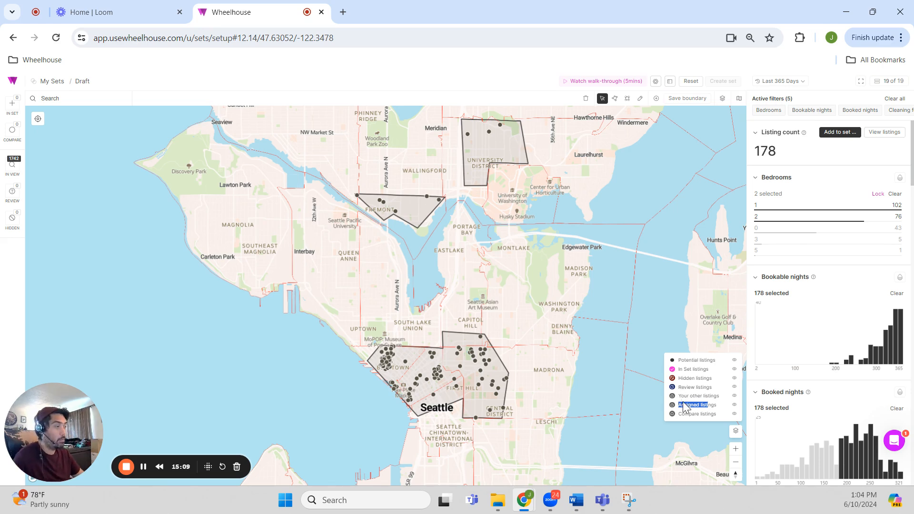
drag(684, 396, 703, 418)
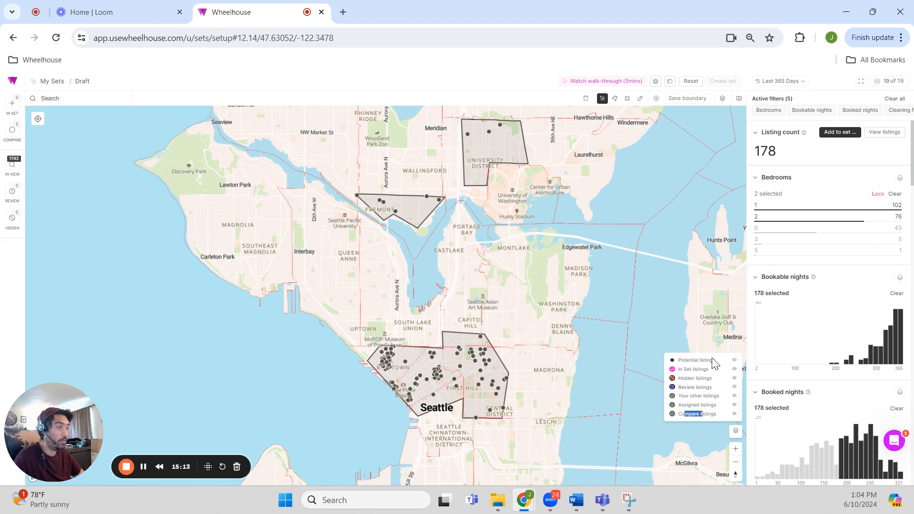
click(735, 431)
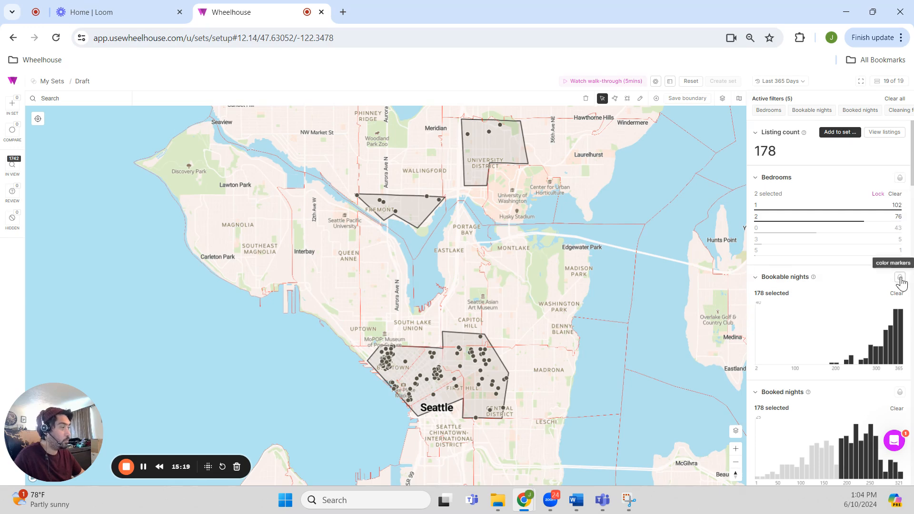
Step: Color the map markers by bedroom count and inspect their distribution within the three drawn areas
click(899, 178)
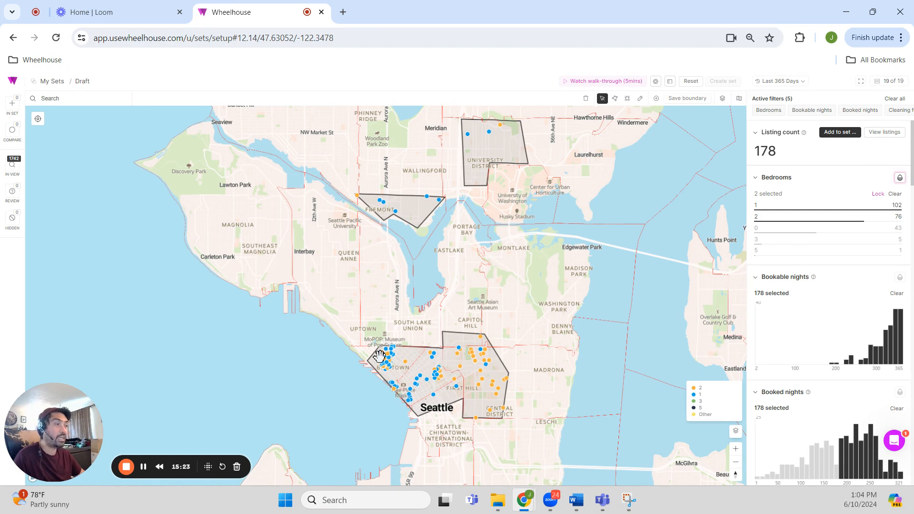
scroll(438, 361, up, 2)
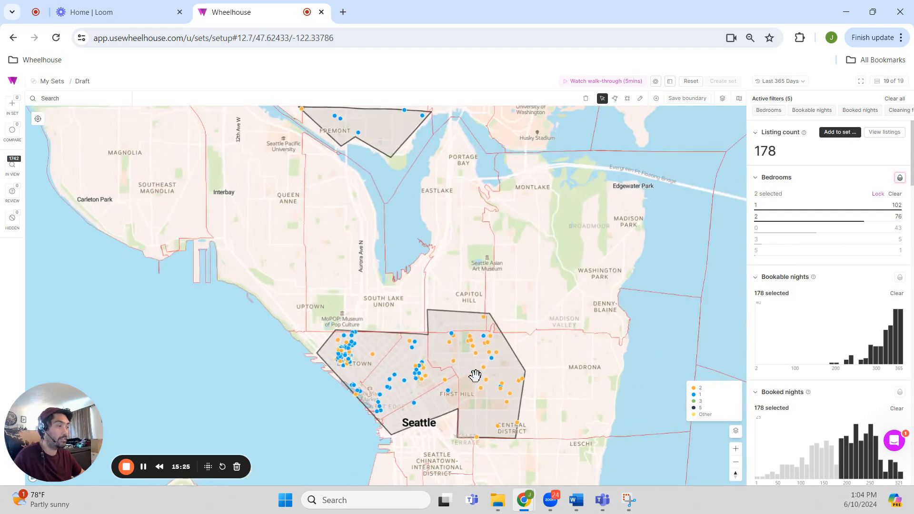
drag(463, 285, 467, 373)
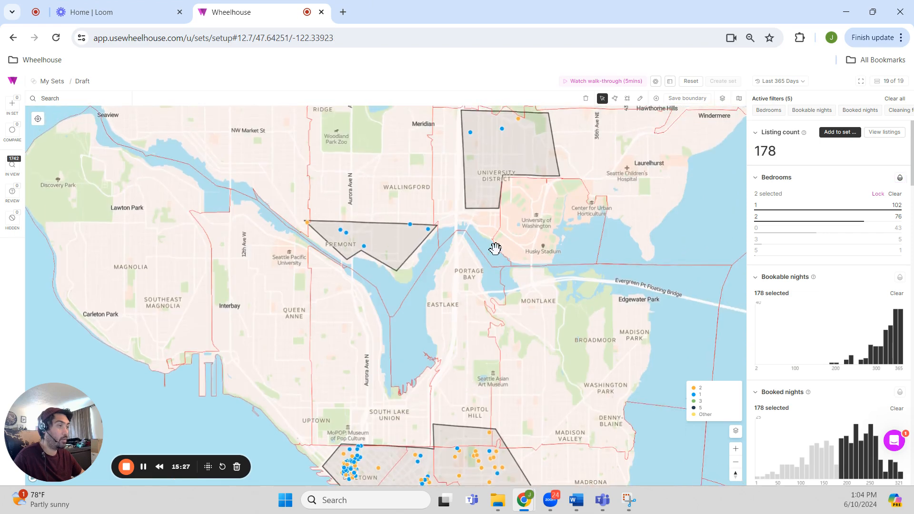
Step: Inspect the bedroom-colored markers across the three drawn areas and turn the bedroom coloring off
drag(563, 291, 532, 234)
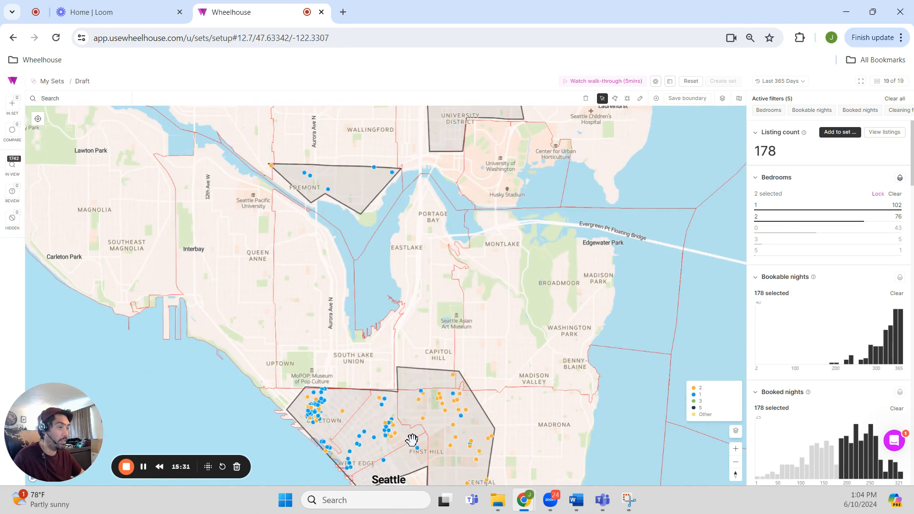
scroll(491, 320, down, 2)
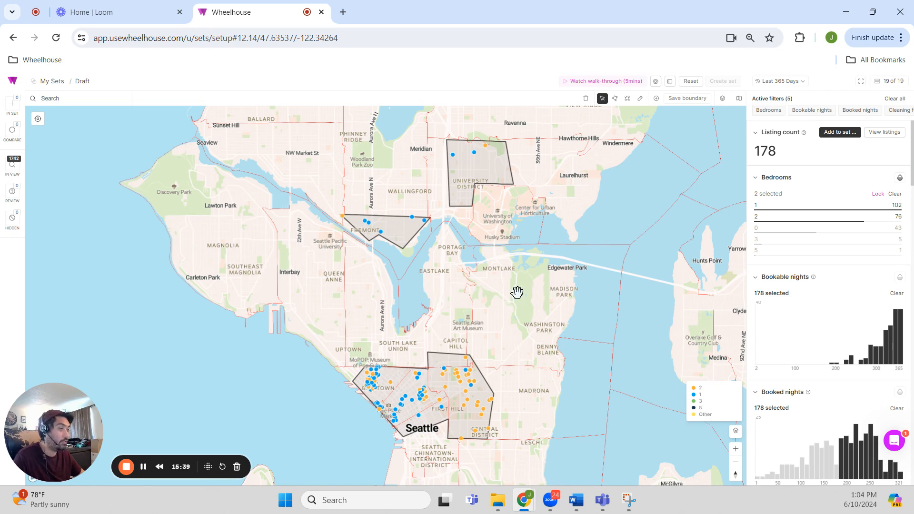
click(899, 180)
Step: Look through the filter widgets, preview the map markers colored by bookable nights and turn that coloring off again
scroll(897, 190, down, 5)
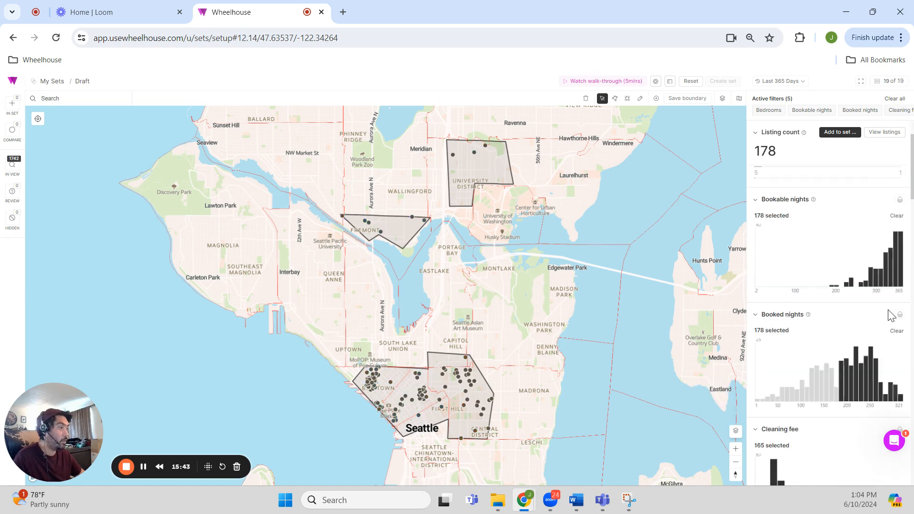
scroll(877, 233, up, 4)
scroll(888, 279, down, 7)
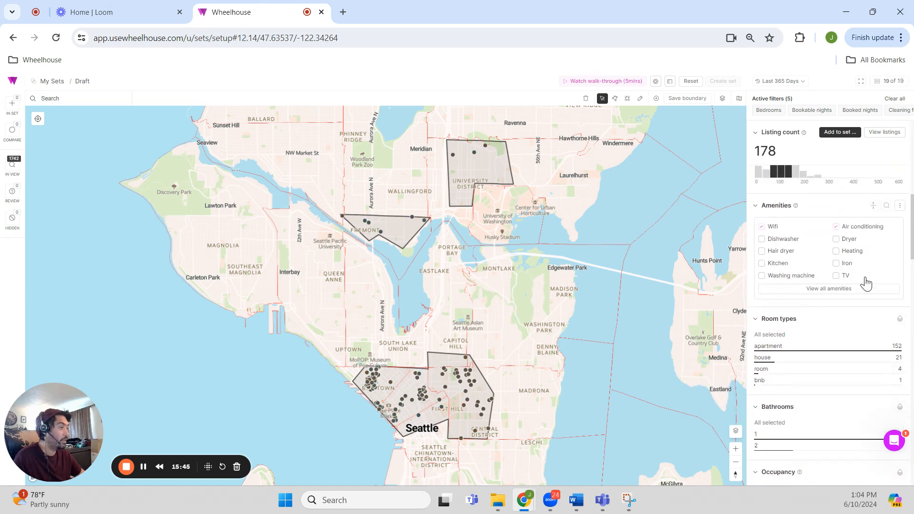
scroll(882, 265, down, 2)
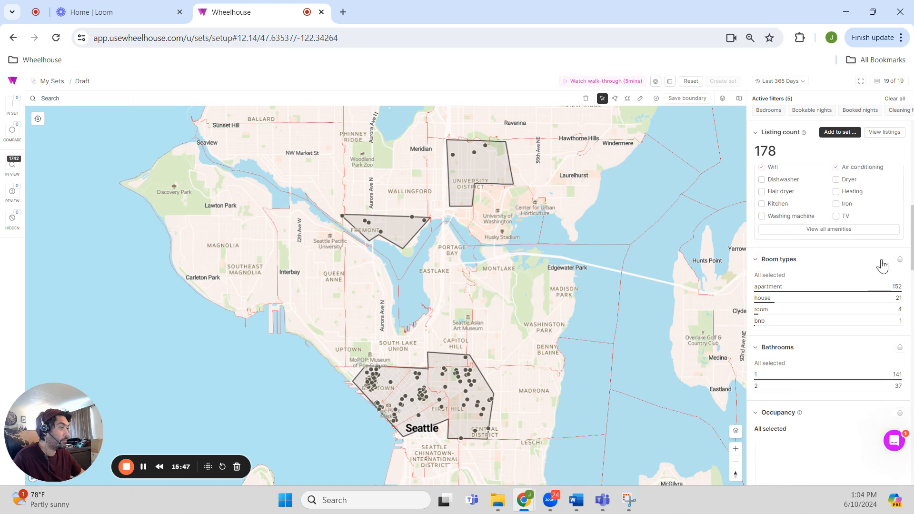
scroll(863, 292, down, 3)
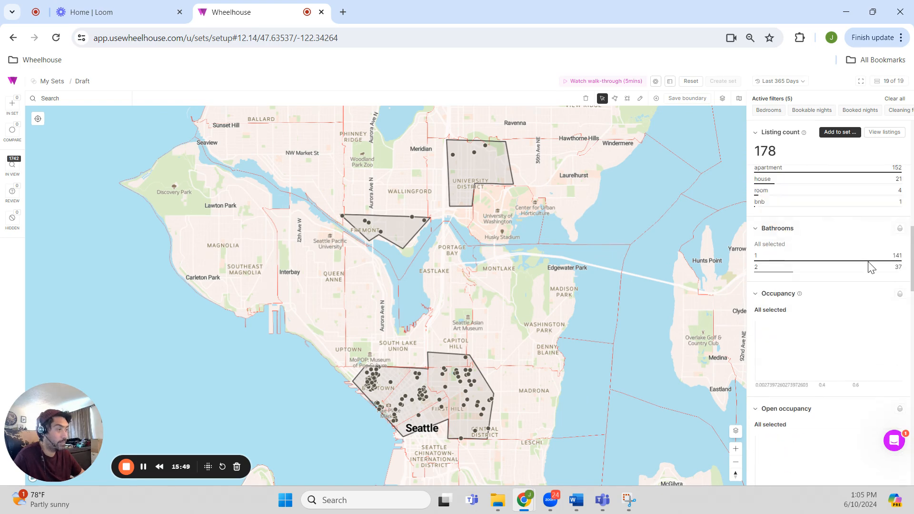
scroll(870, 266, up, 10)
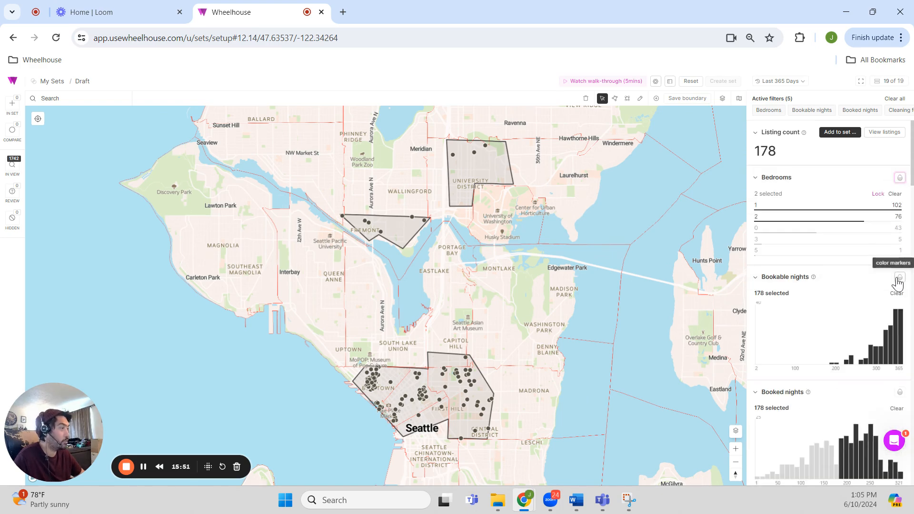
click(898, 278)
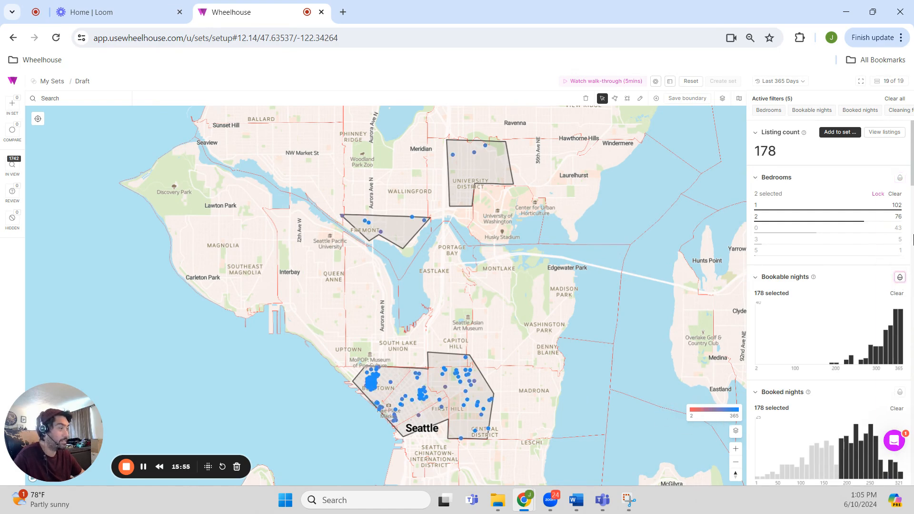
click(899, 278)
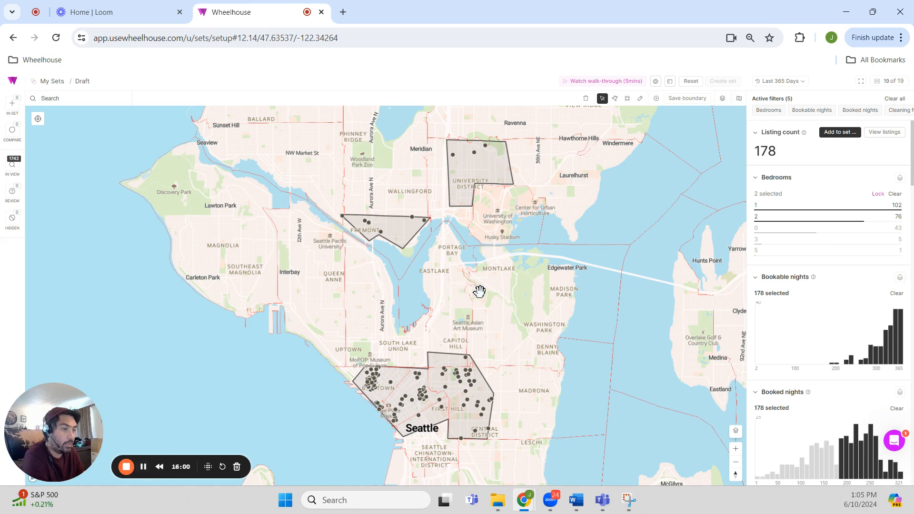
Step: Open the Ravenna 1Bd Guest Suite listing in the University District boundary and read its last-365-days rates, occupancy and calendar
drag(479, 292, 505, 320)
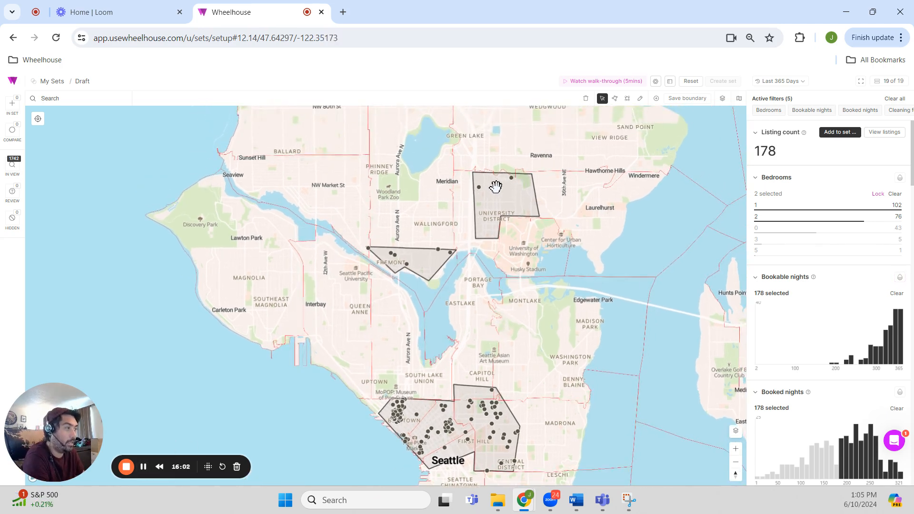
scroll(502, 269, up, 2)
scroll(468, 284, up, 5)
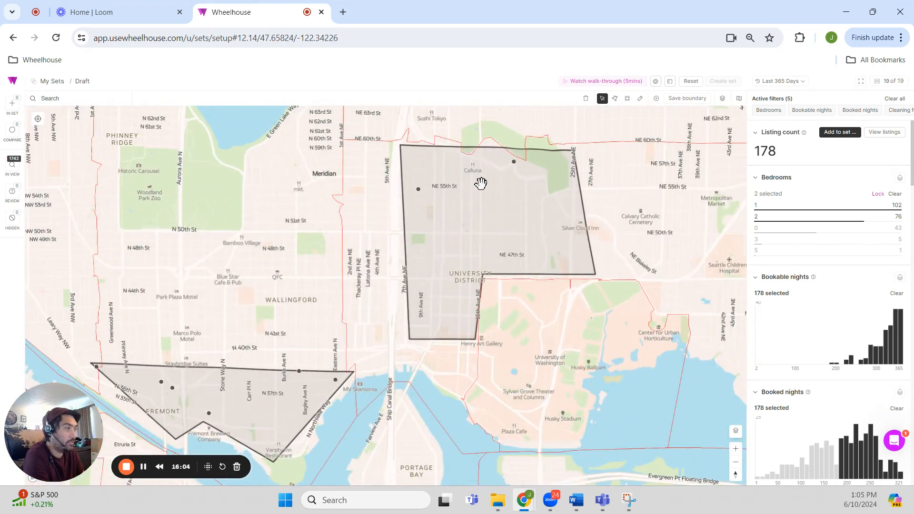
click(481, 183)
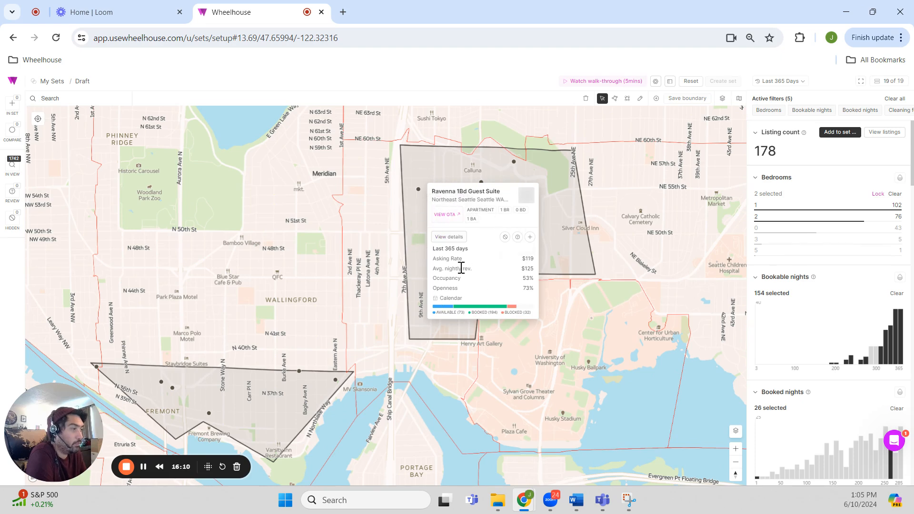
drag(433, 250, 469, 248)
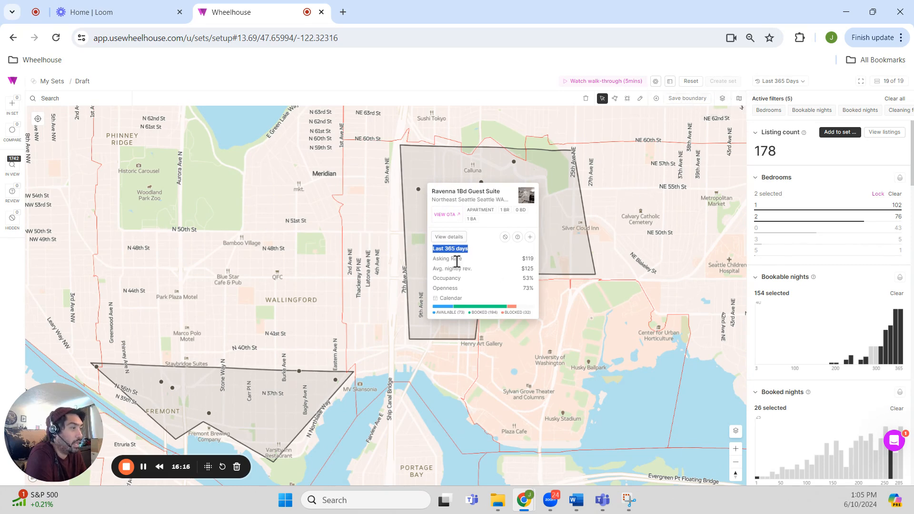
drag(455, 260, 514, 297)
drag(451, 299, 494, 299)
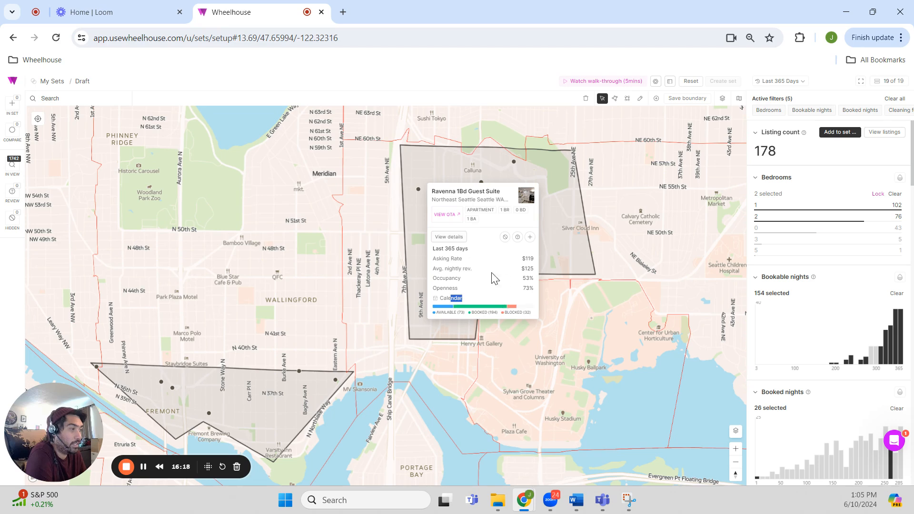
drag(447, 258, 513, 291)
click(460, 270)
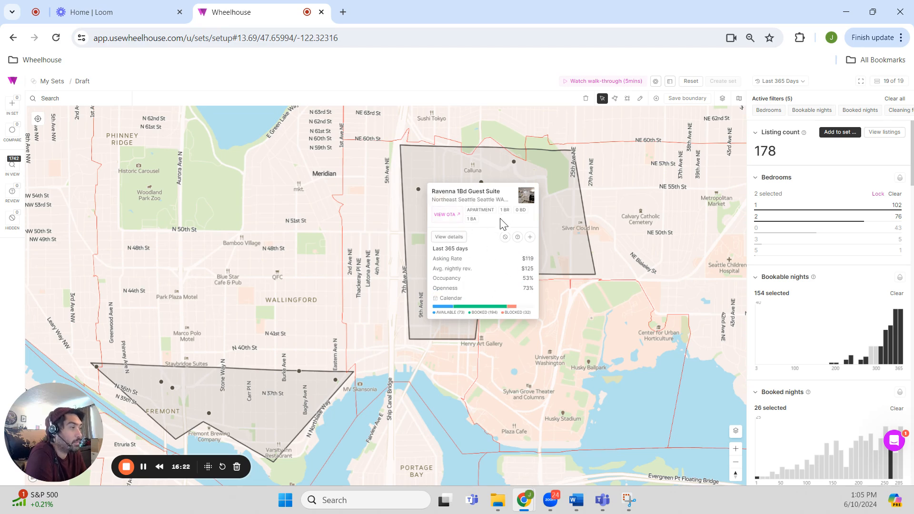
click(473, 242)
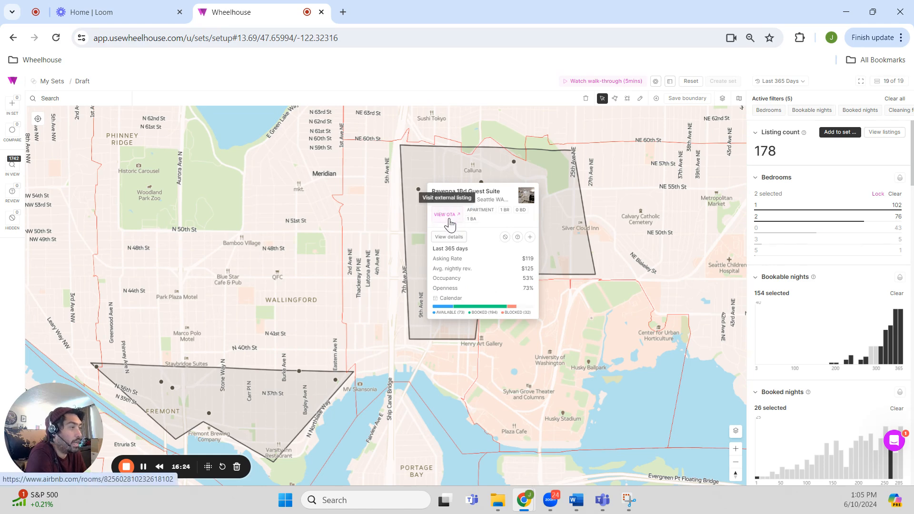
Step: View the Ravenna 1Bd Guest Suite's external Airbnb page, close it and mark the listing for review
click(450, 224)
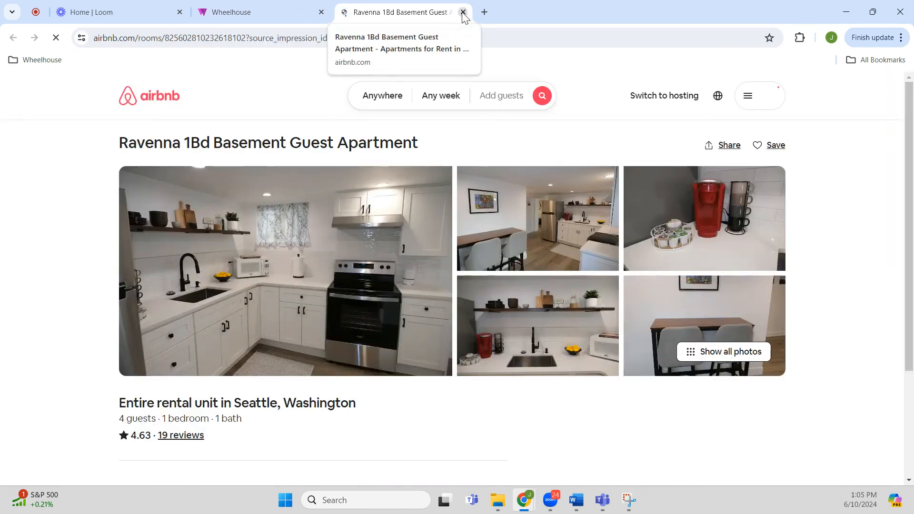
click(463, 13)
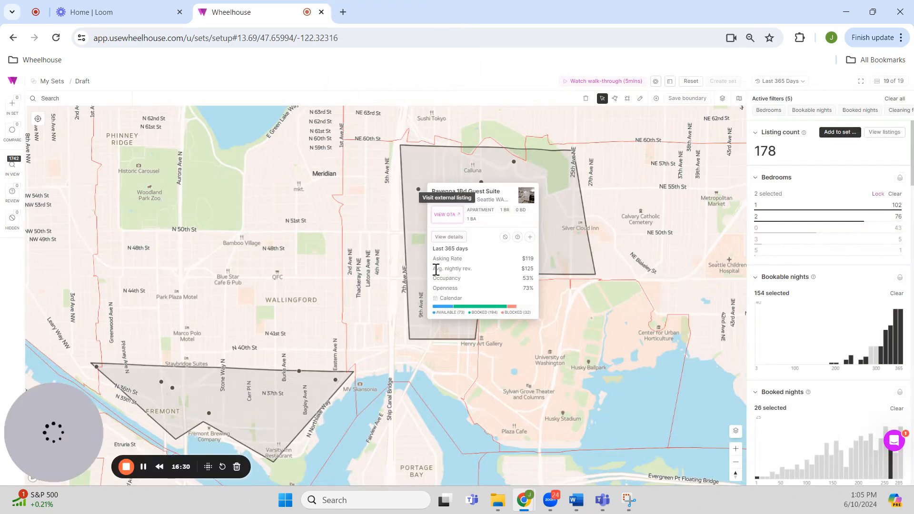
click(517, 237)
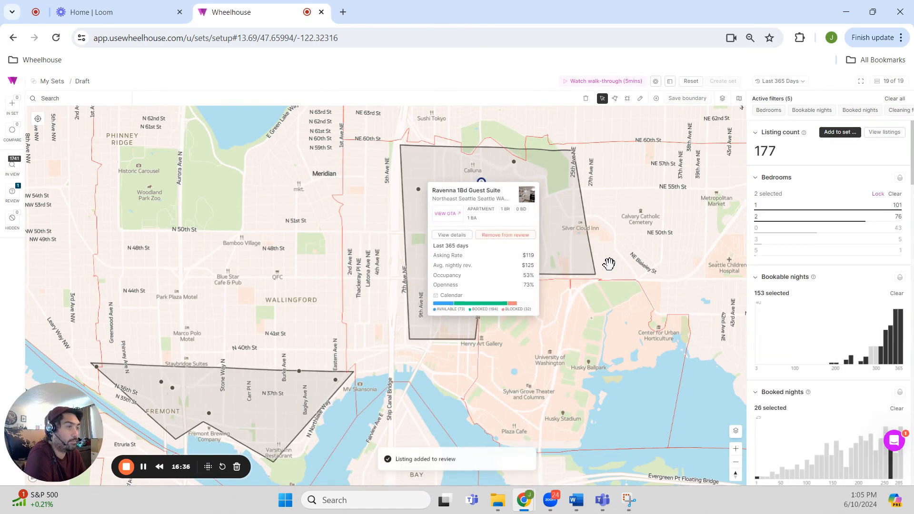
Step: Dismiss the listing card, check the list of listings under review and close it
click(735, 431)
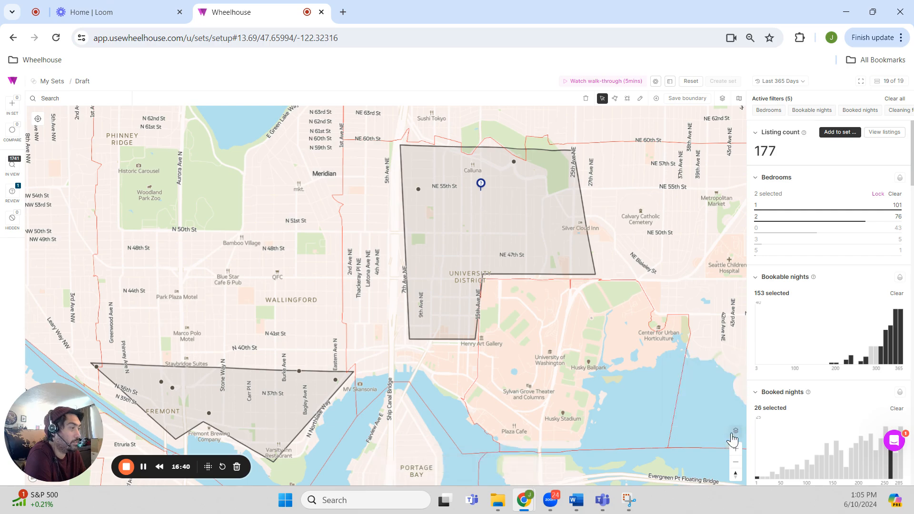
scroll(447, 333, down, 5)
scroll(454, 305, up, 3)
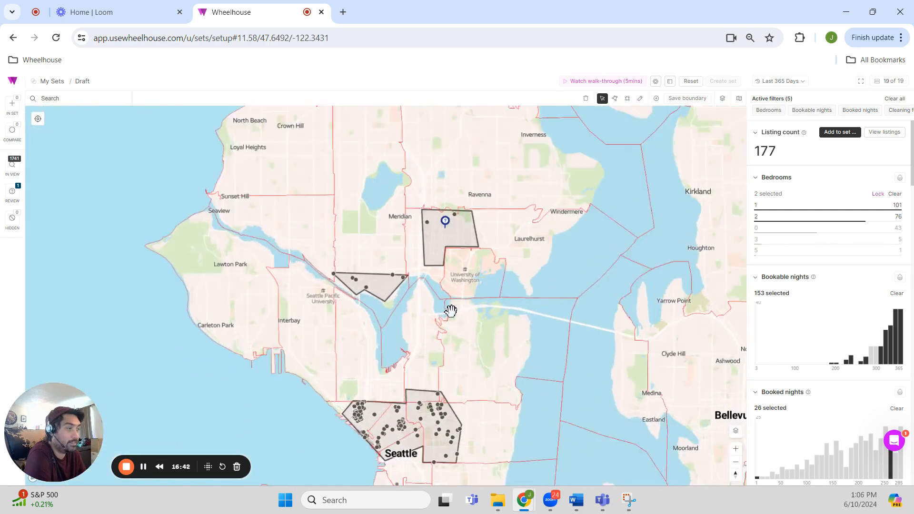
click(12, 195)
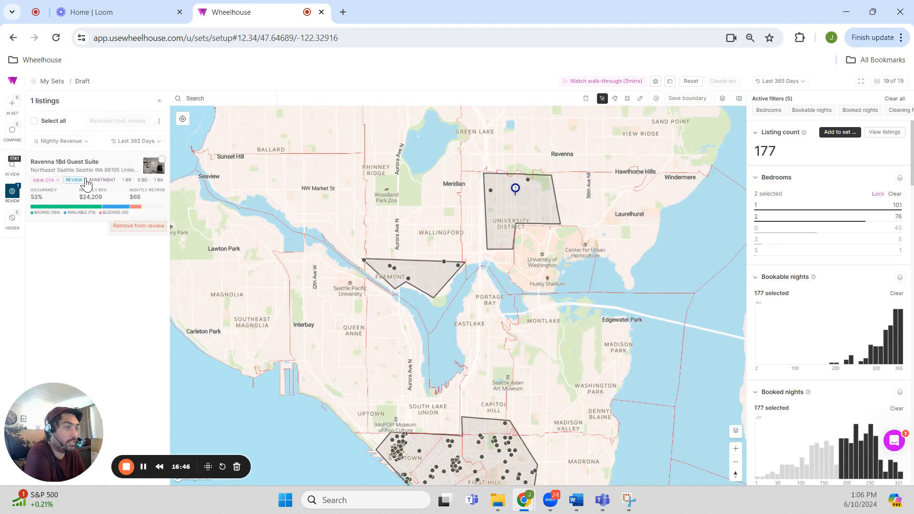
click(160, 101)
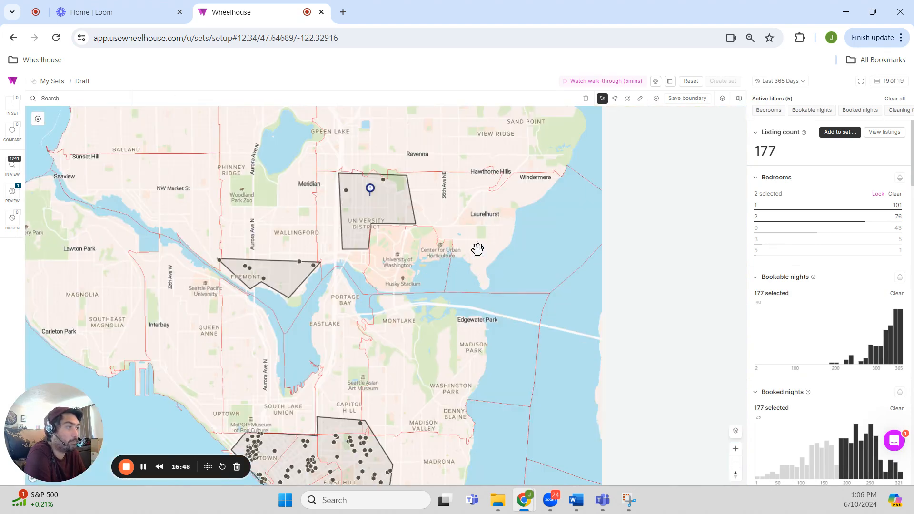
Step: Add the 1 000 sq ft 2b1b near UW Green Lake listing to the set and check the in-set list
click(436, 229)
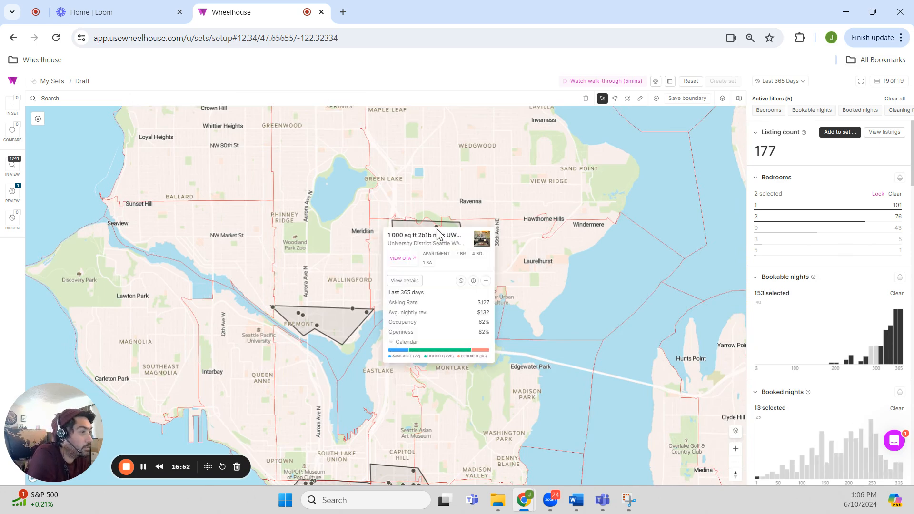
click(485, 279)
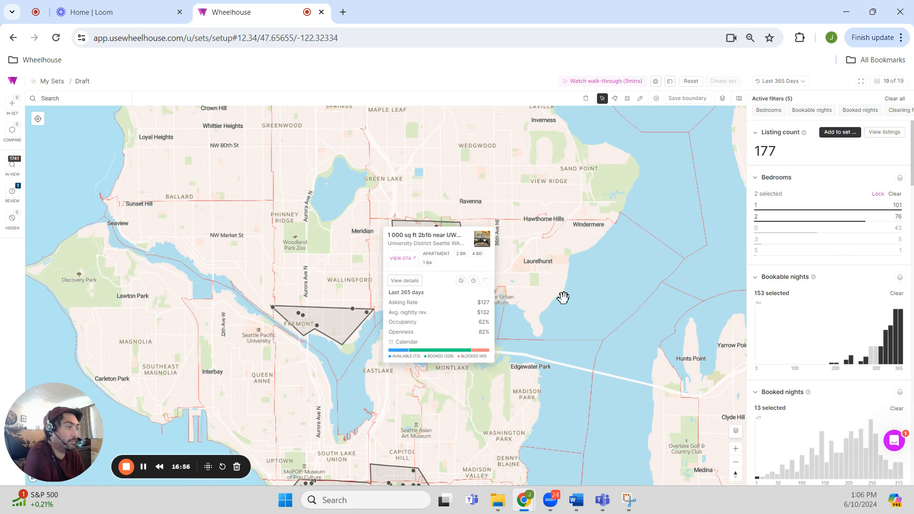
click(593, 281)
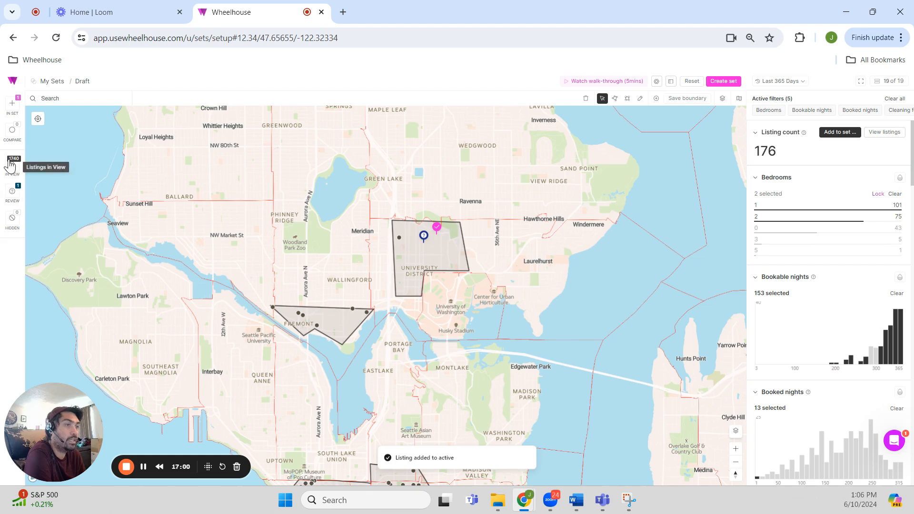
click(12, 106)
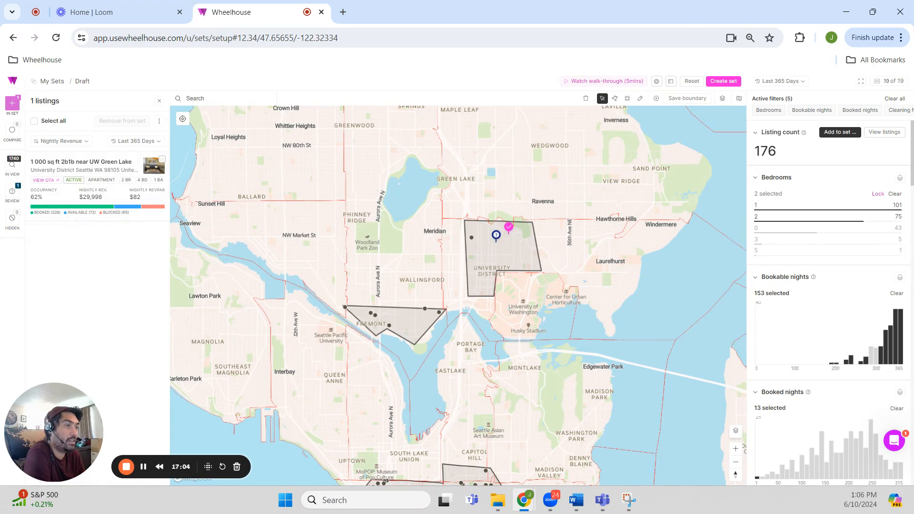
click(16, 104)
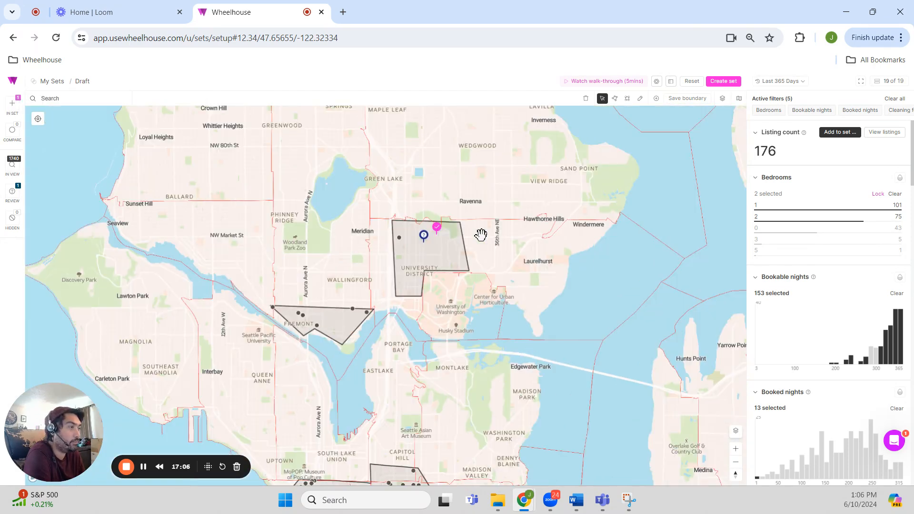
Step: View the external page of the newly remodeled University District listing, close it and hide that listing from the map
click(399, 238)
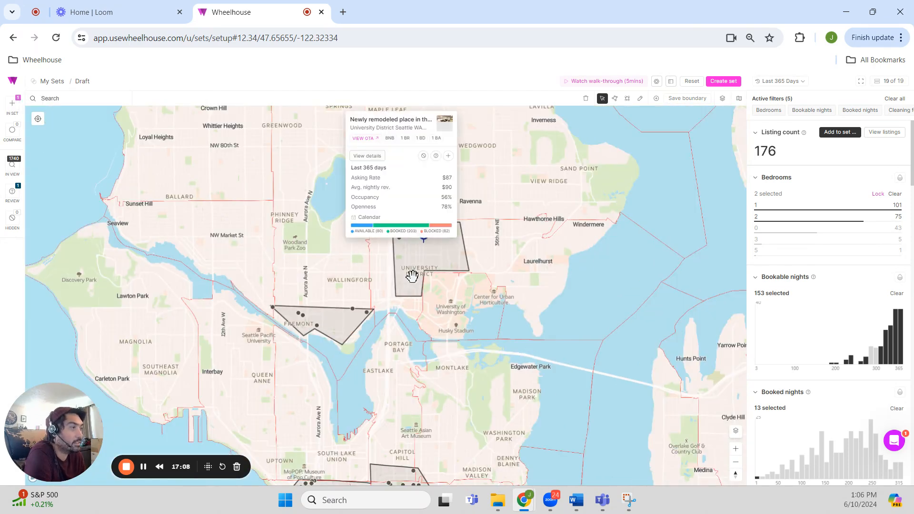
click(364, 138)
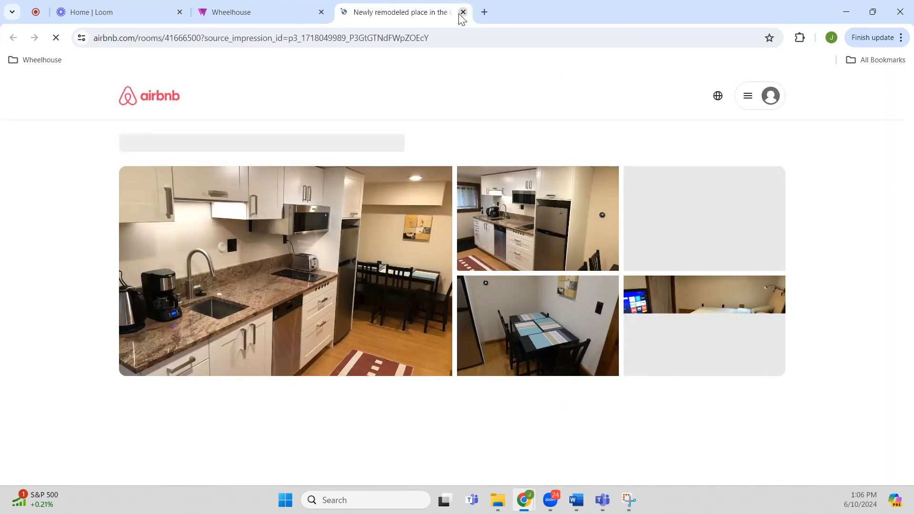
click(462, 12)
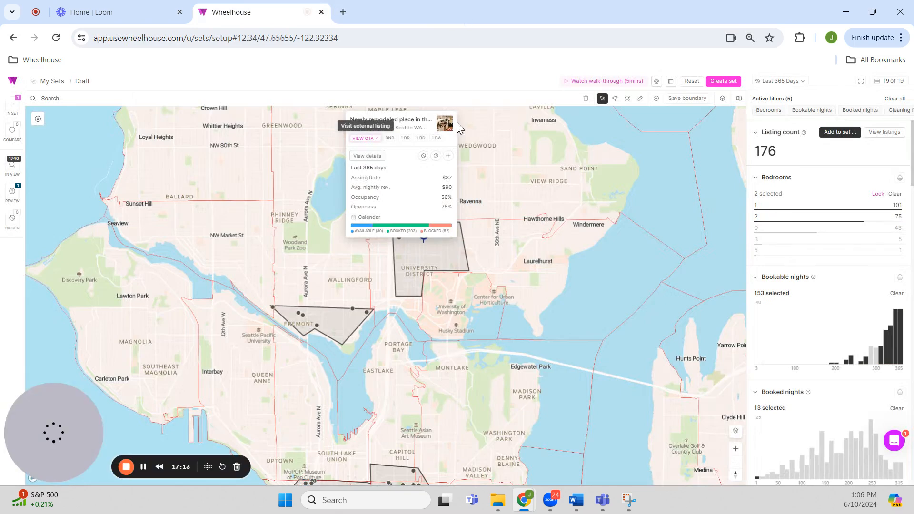
click(423, 156)
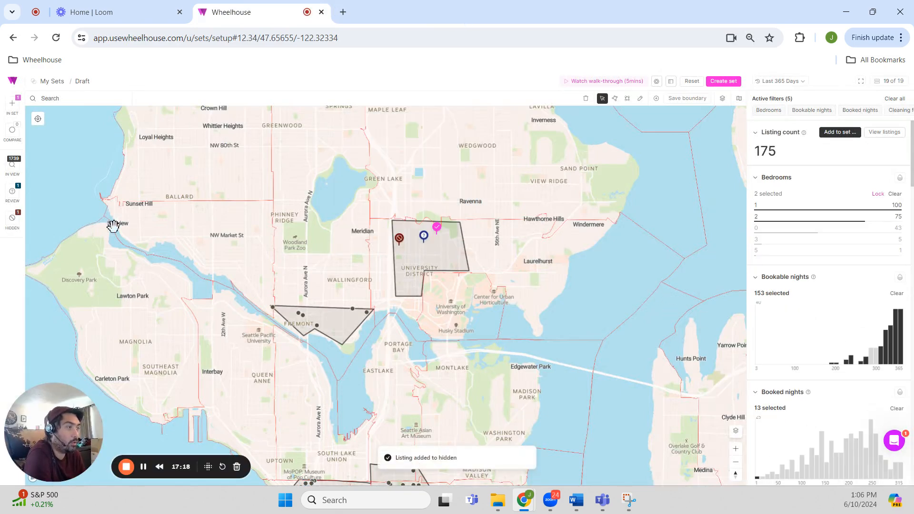
Step: Check the list of hidden listings, close it and show the listings under review
click(12, 218)
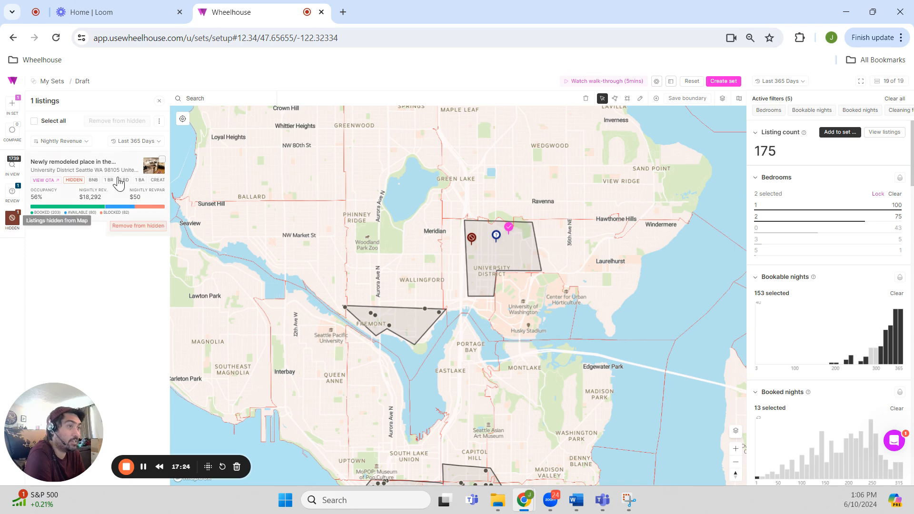
click(11, 231)
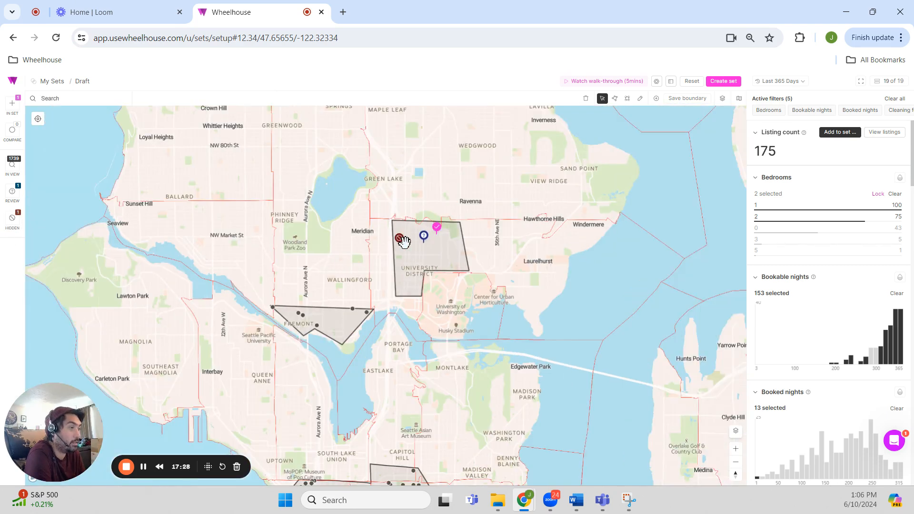
click(8, 192)
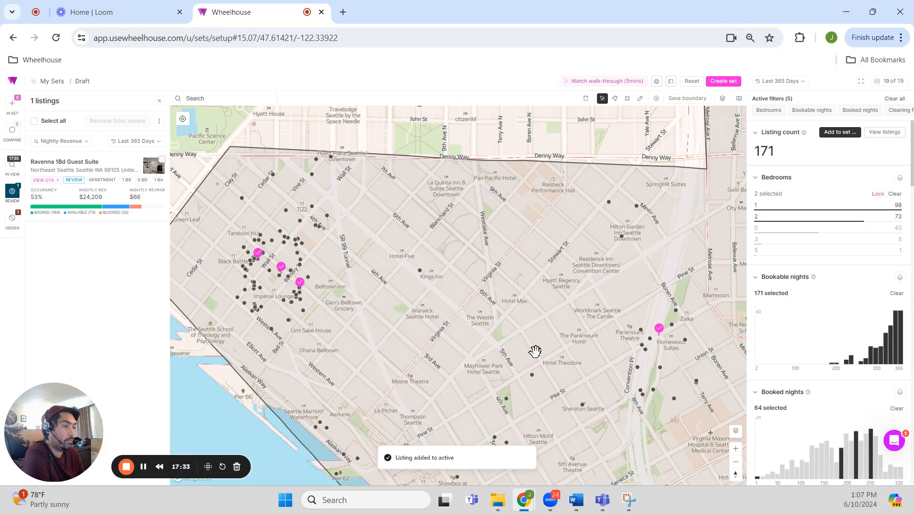
Step: Show the listings in view and look at the details of the Luxurious 2BR Penthouse, closing them again
drag(535, 351, 486, 347)
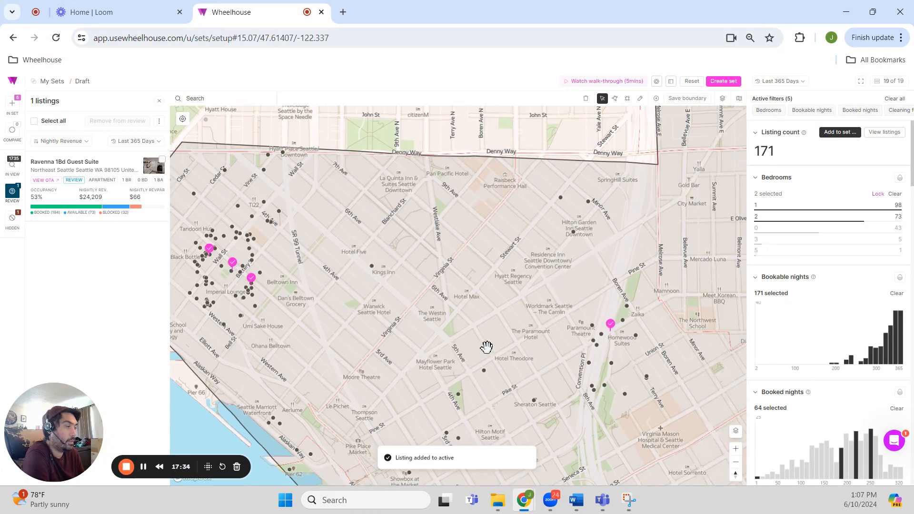
scroll(486, 347, down, 3)
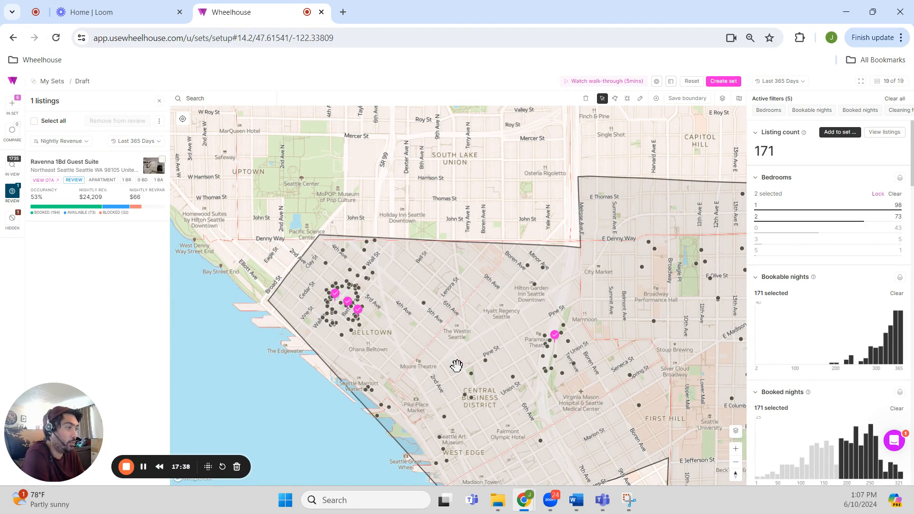
scroll(518, 348, down, 1)
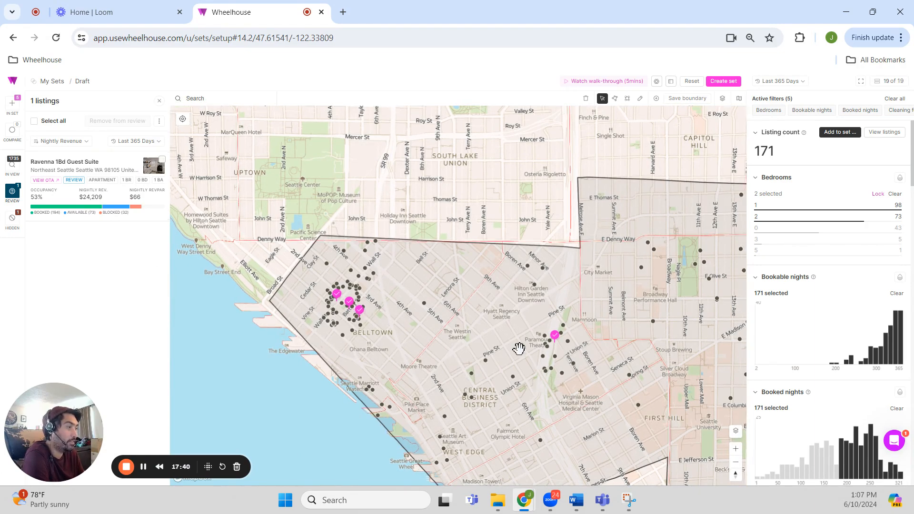
scroll(519, 348, down, 3)
scroll(417, 340, up, 4)
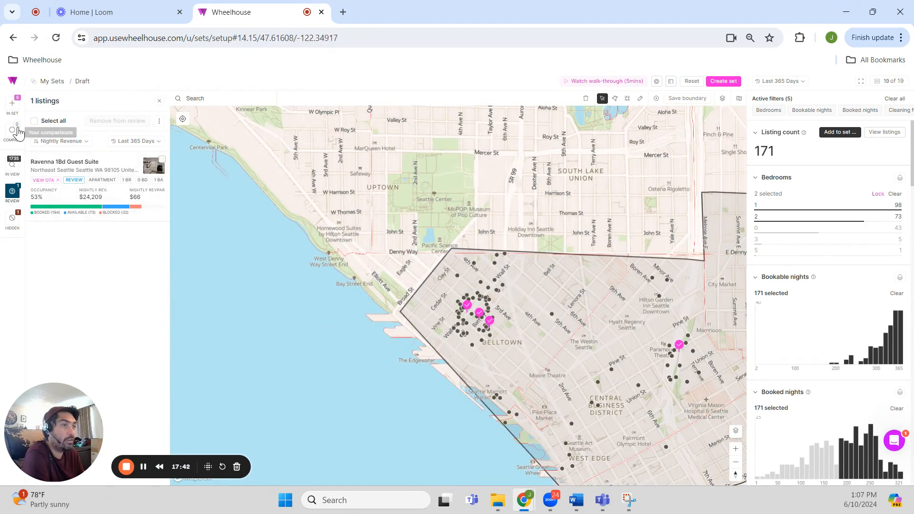
click(12, 164)
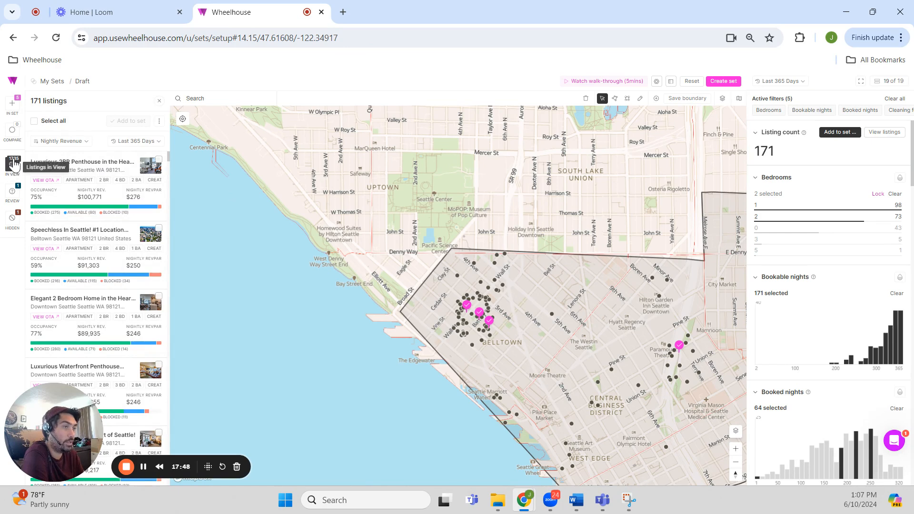
click(101, 172)
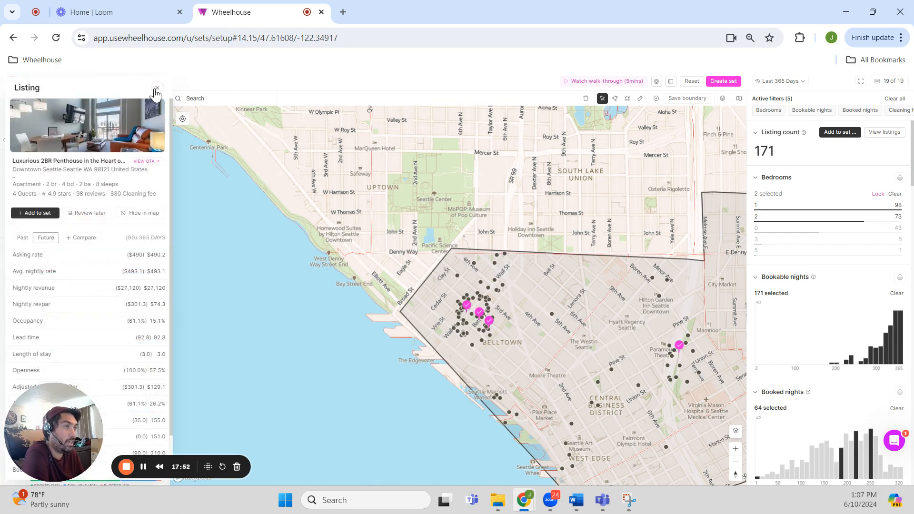
click(156, 90)
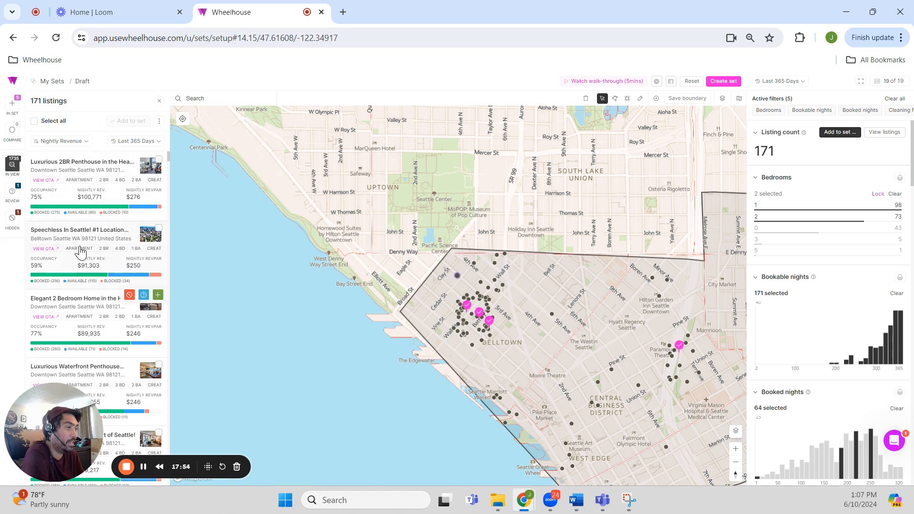
Step: Select the four highest-revenue listings in view, from the Luxurious 2BR Penthouse to the Luxurious Waterfront Penthouse, and add them to the set
click(159, 229)
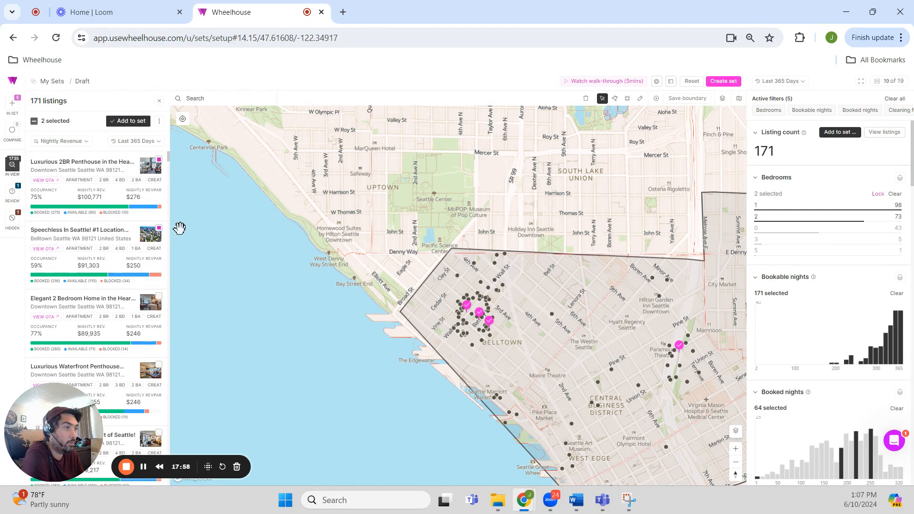
click(158, 296)
click(158, 367)
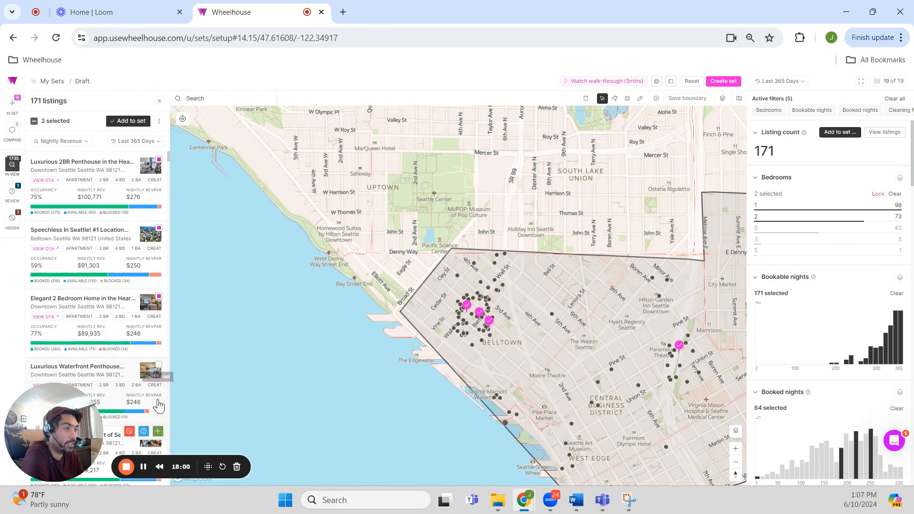
scroll(508, 371, down, 5)
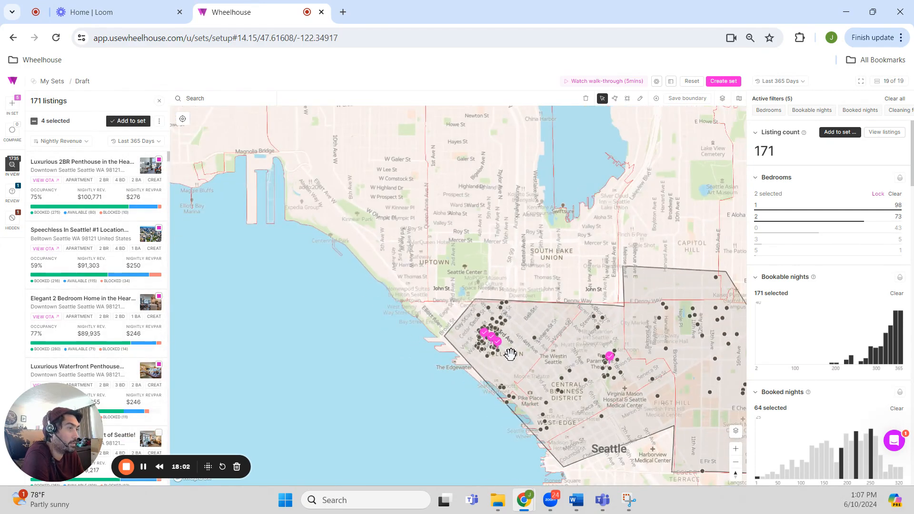
drag(510, 355, 385, 333)
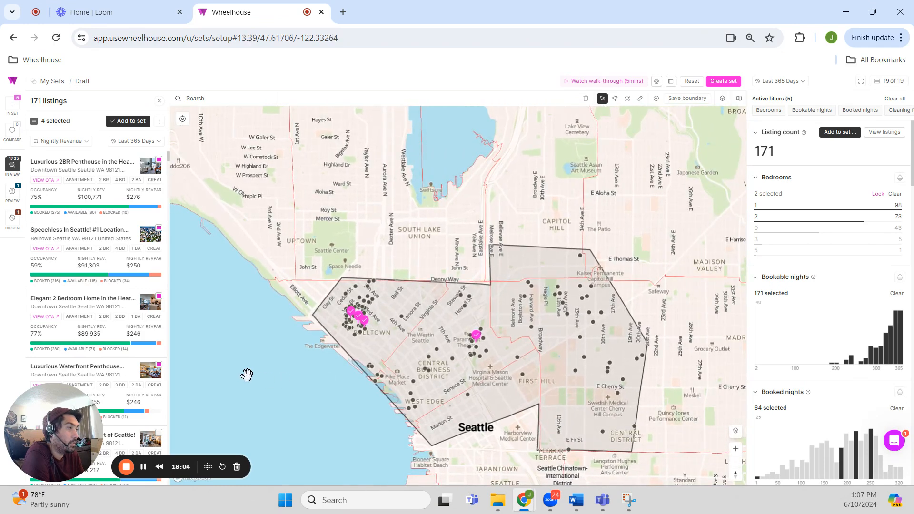
click(135, 120)
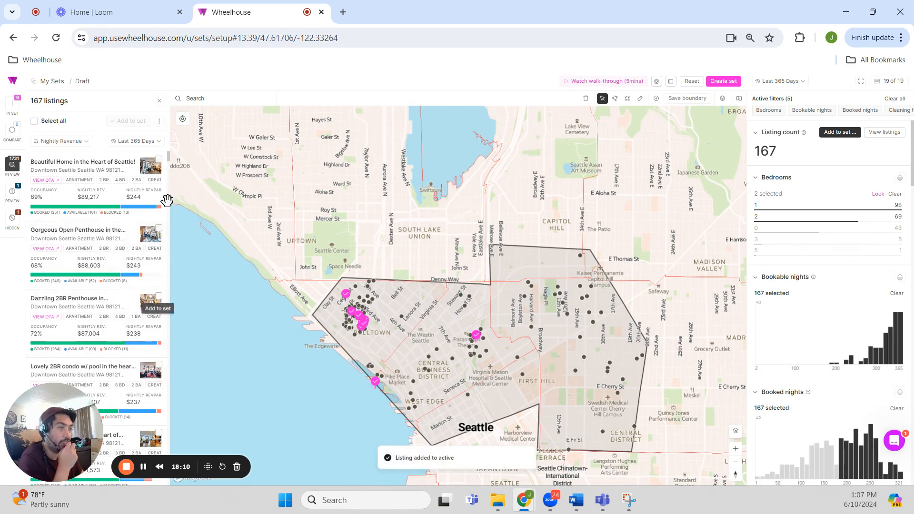
Step: Add the Beautiful Home and Gorgeous Open Penthouse listings to the set, sort the next two into hidden and review, and check the lists
click(161, 232)
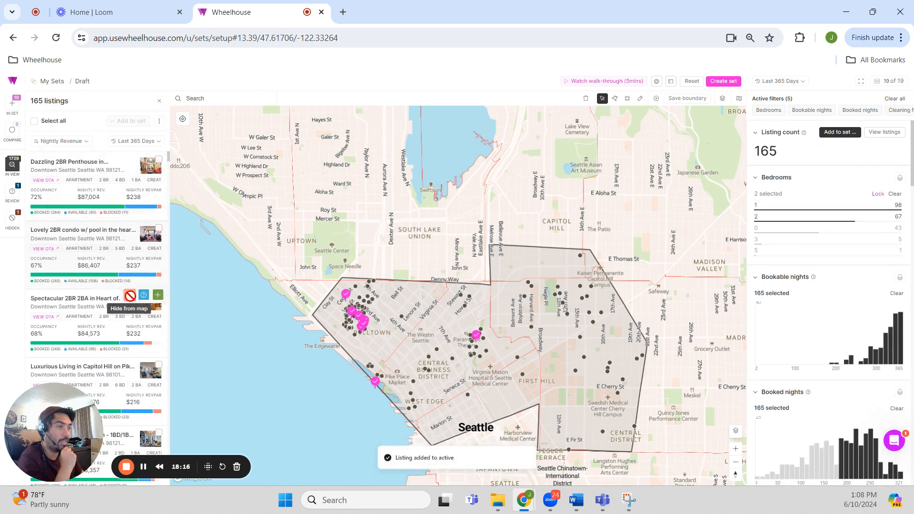
click(129, 227)
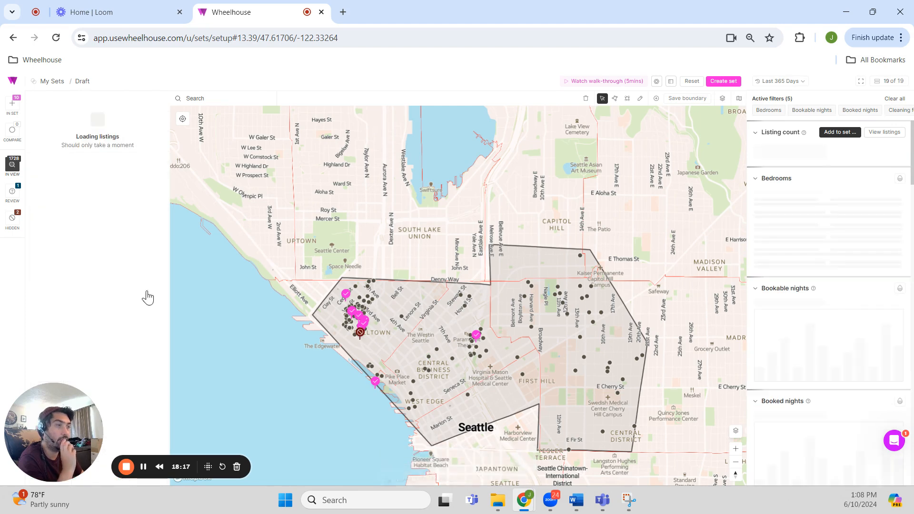
click(10, 222)
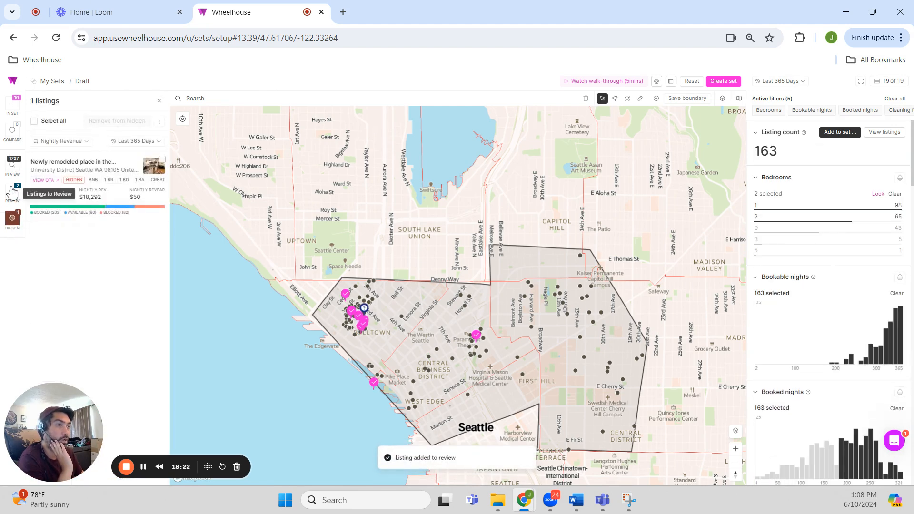
click(12, 165)
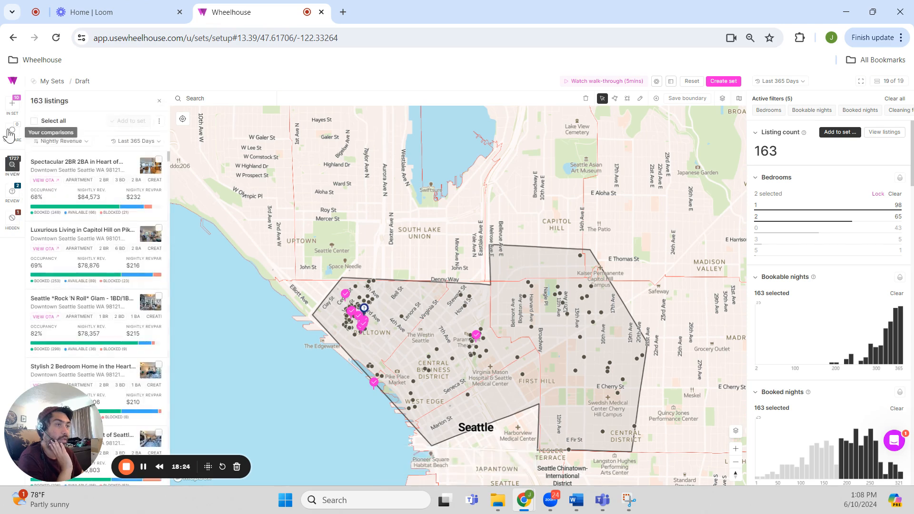
click(12, 103)
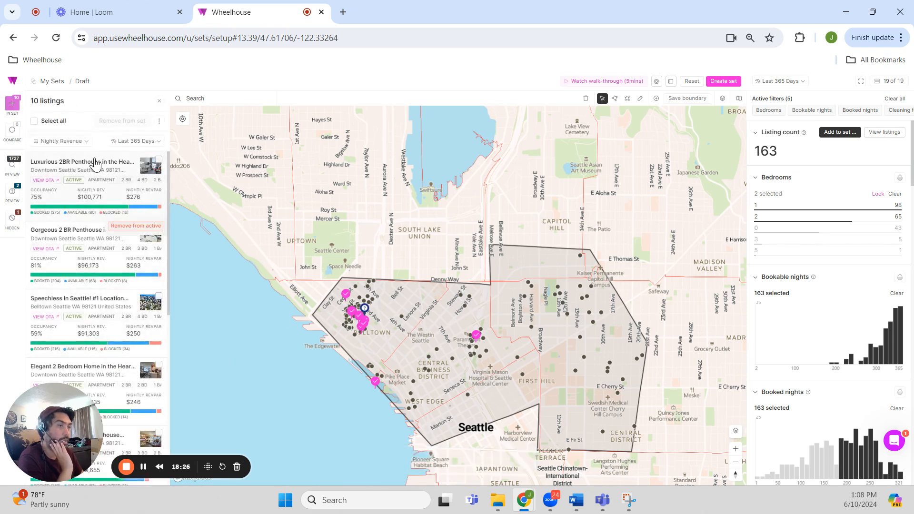
Step: Open the details of the Amazing Condo in Heart of Seattle and examine its location, size, rating, reviews and cleaning fee
click(369, 287)
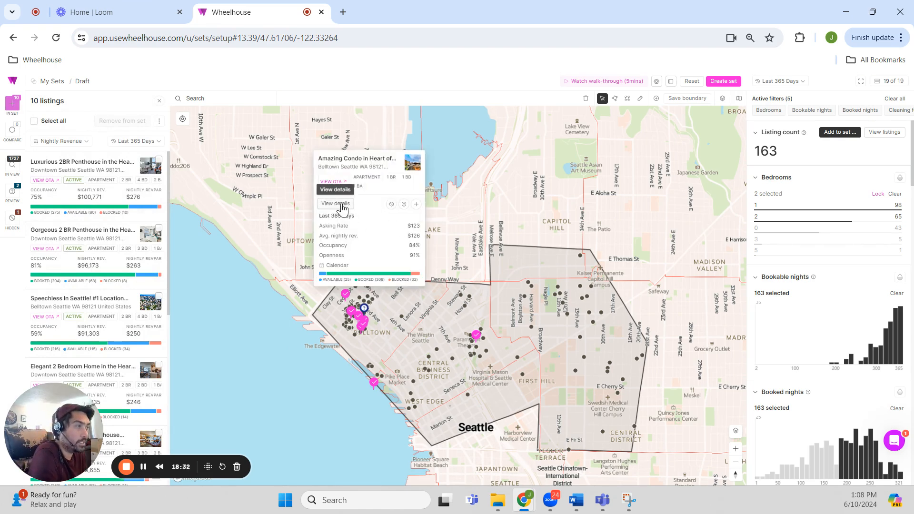
click(327, 205)
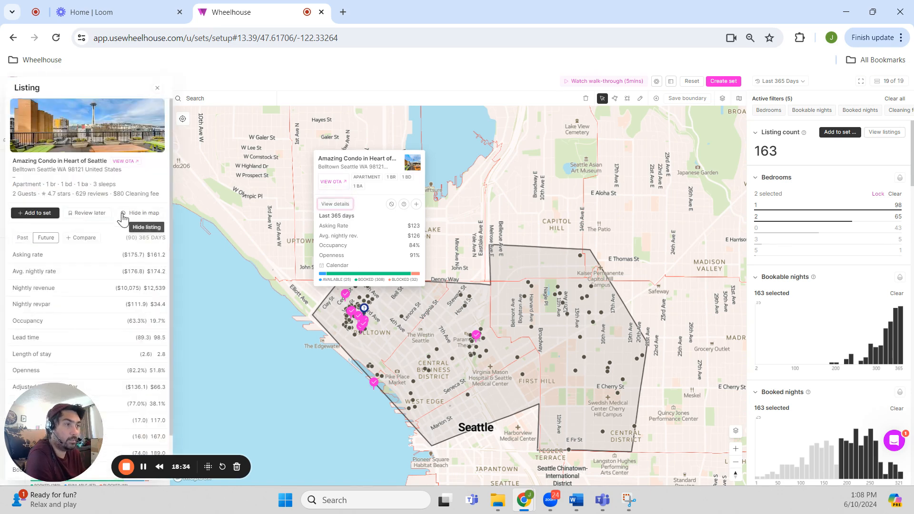
drag(56, 420, 243, 420)
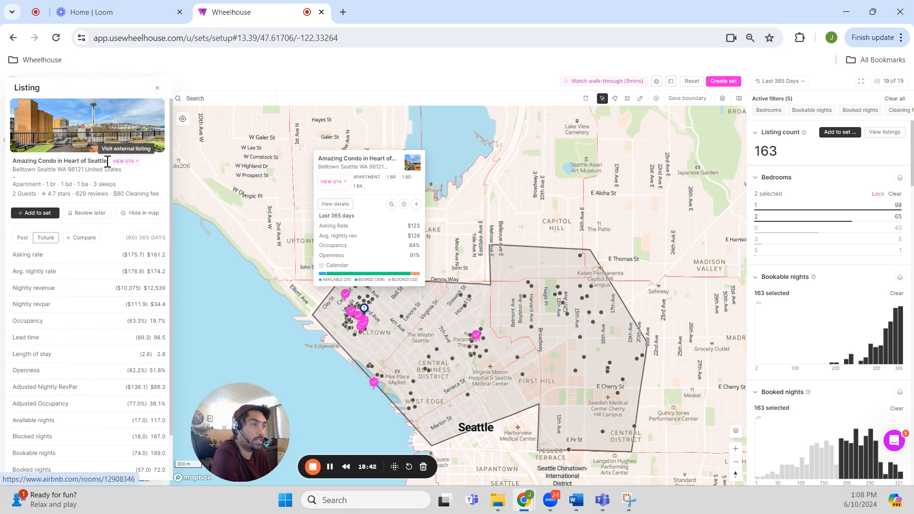
drag(12, 170, 86, 172)
click(30, 194)
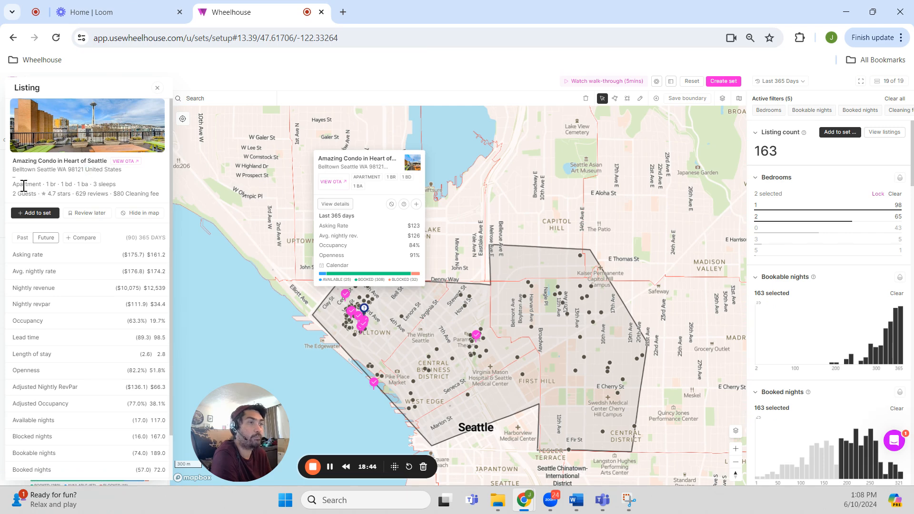
drag(21, 184, 157, 195)
click(151, 195)
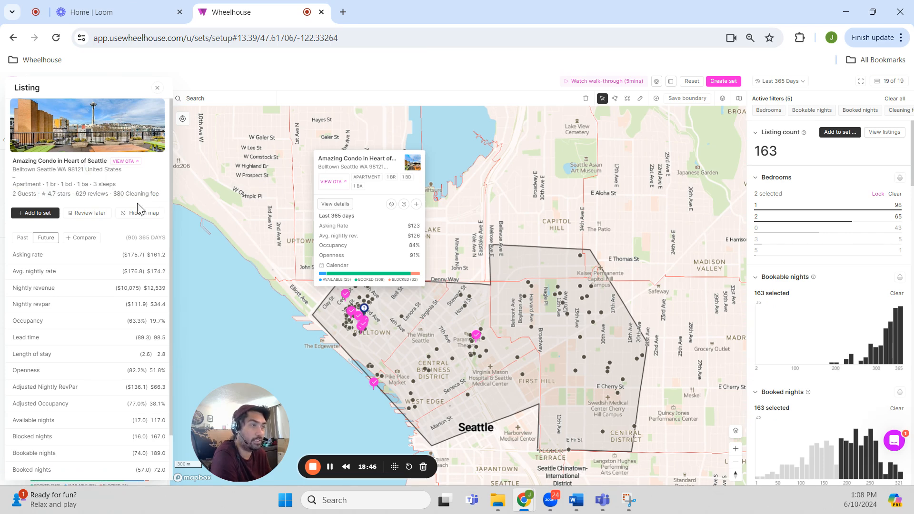
double_click(91, 193)
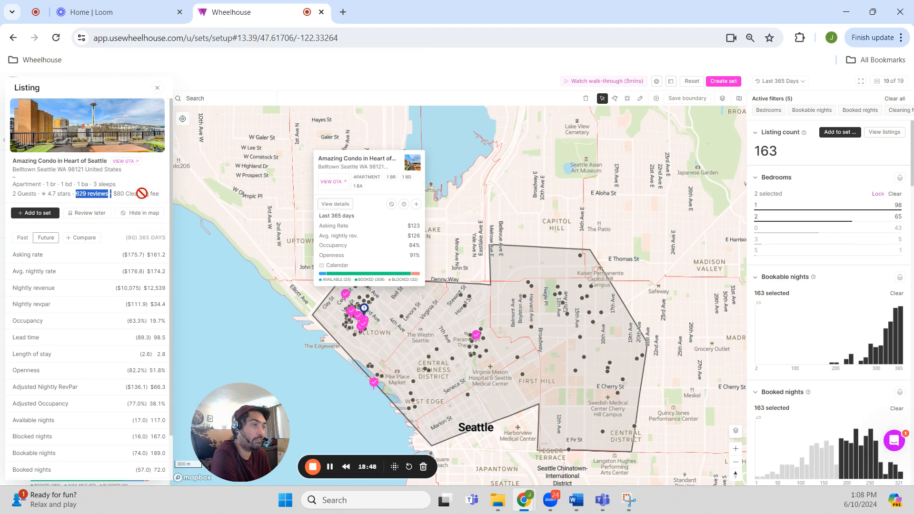
drag(125, 193, 146, 193)
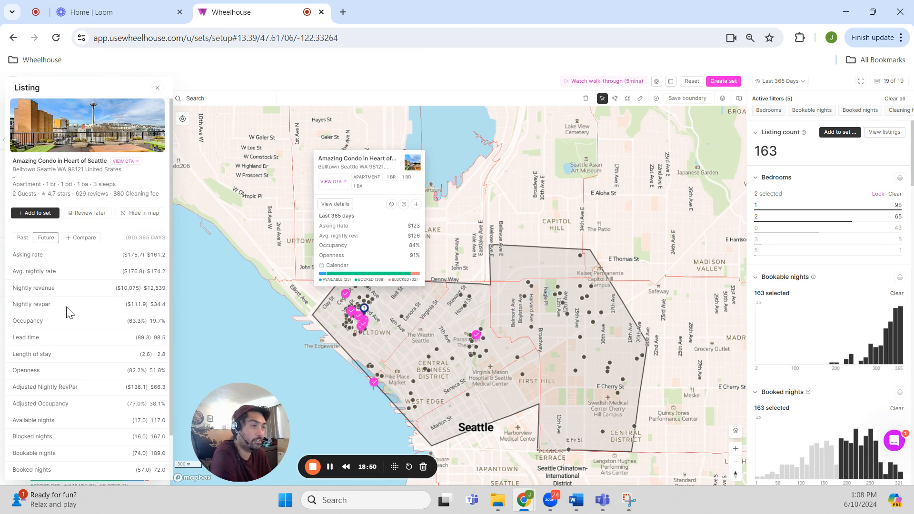
Step: Compare the condo's past and future performance metrics over the 90 and 365 day periods
scroll(79, 234, down, 1)
click(24, 189)
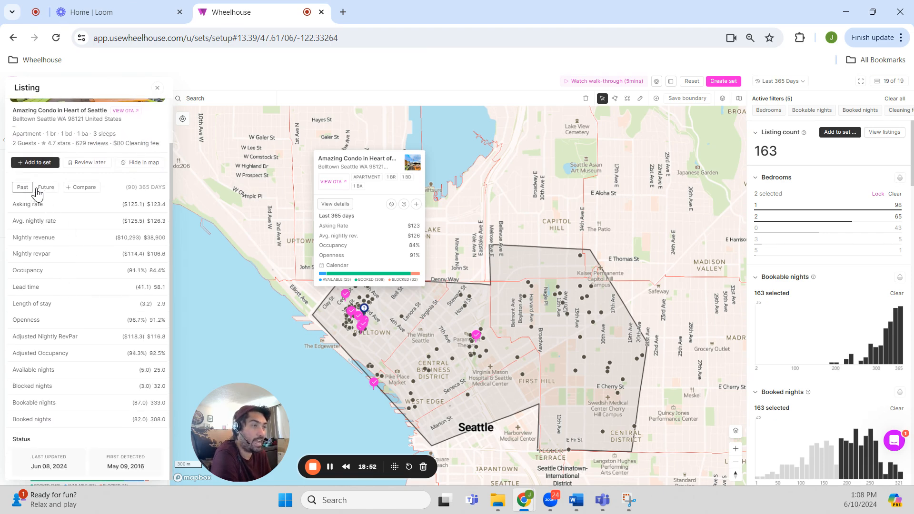
click(42, 190)
click(21, 189)
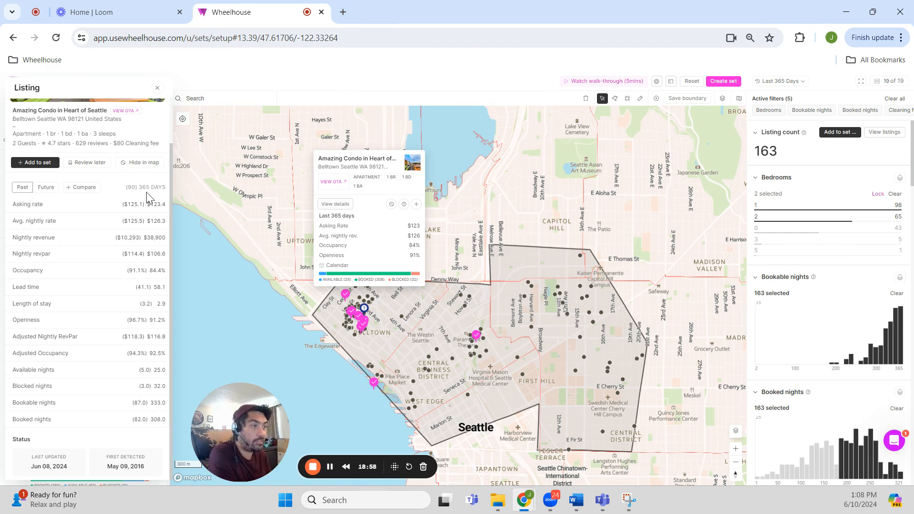
drag(139, 187, 148, 188)
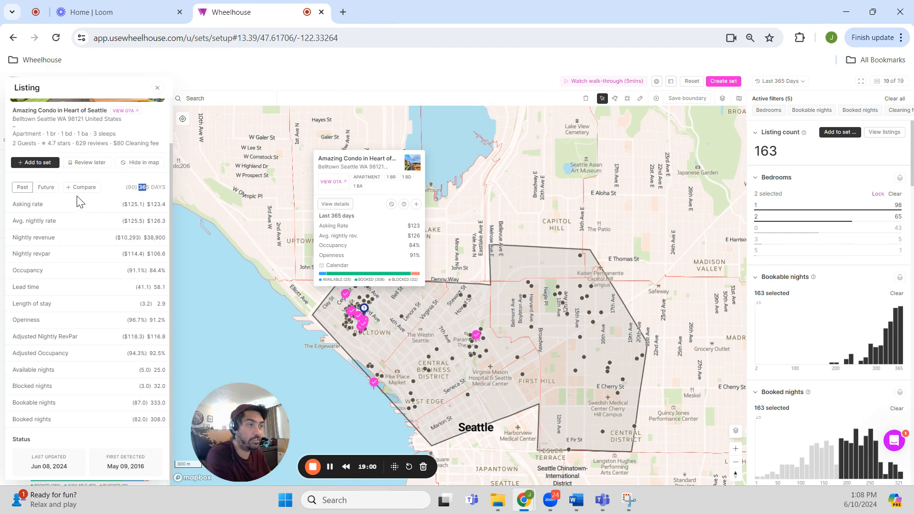
click(41, 191)
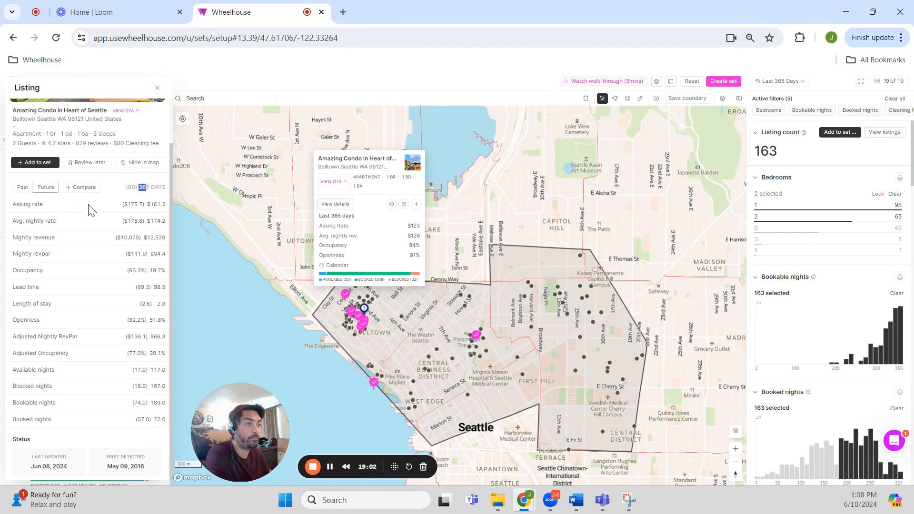
Step: Add the Amazing Condo in Heart of Seattle to the set and close its map card and details
click(29, 164)
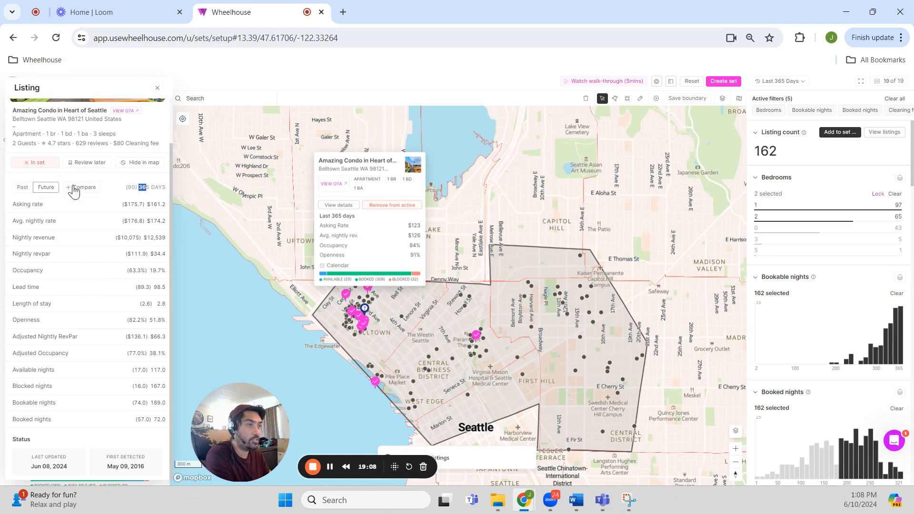
click(267, 210)
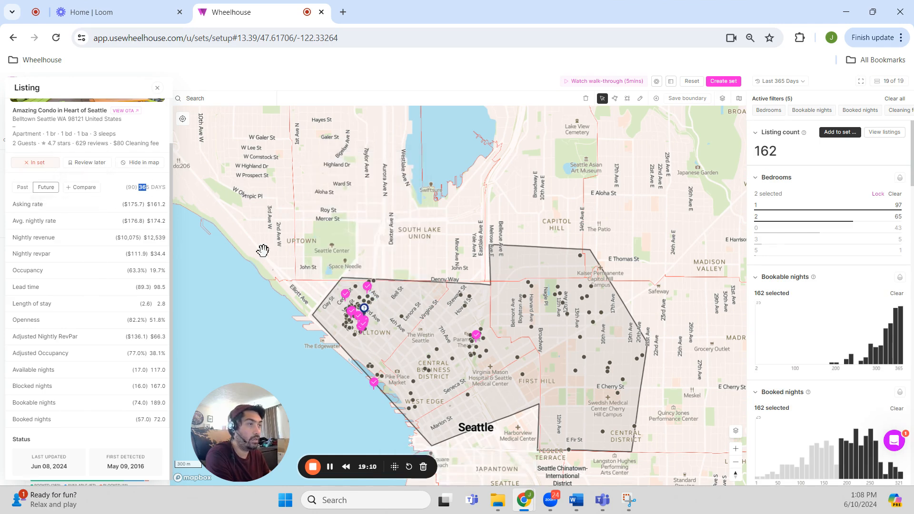
scroll(215, 214, up, 1)
click(157, 87)
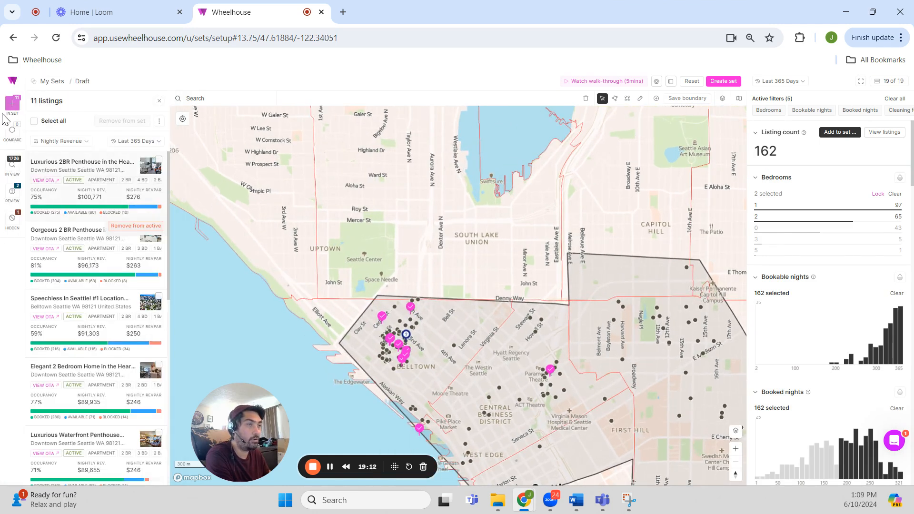
Step: Show the list of listings in the set and open the details of the Luxurious 2BR Penthouse
click(11, 107)
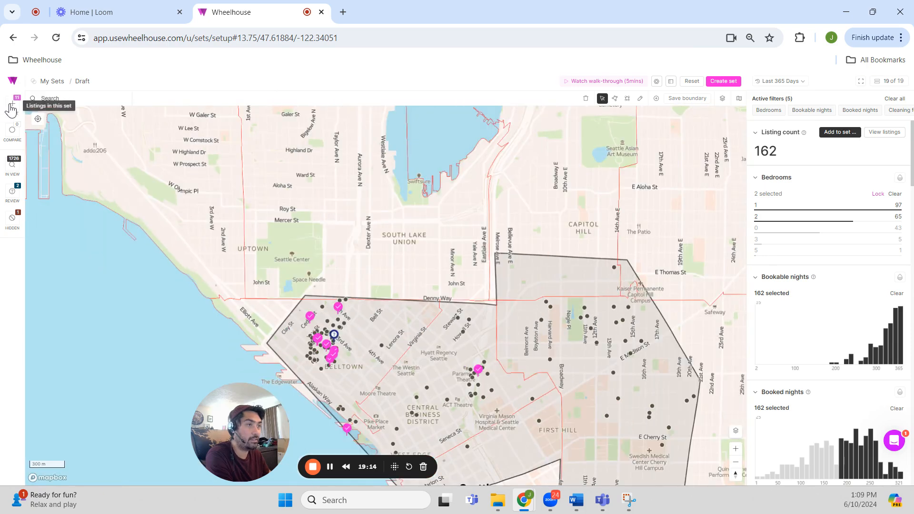
click(11, 108)
click(13, 168)
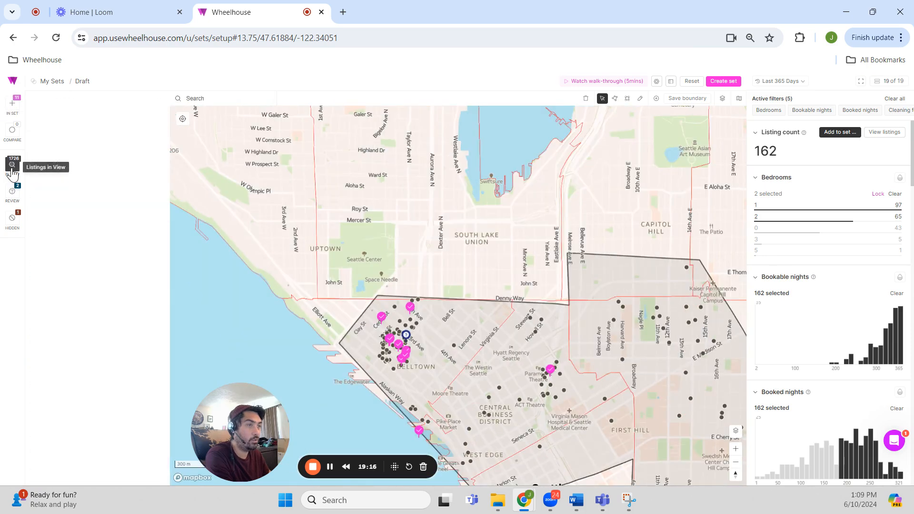
click(12, 111)
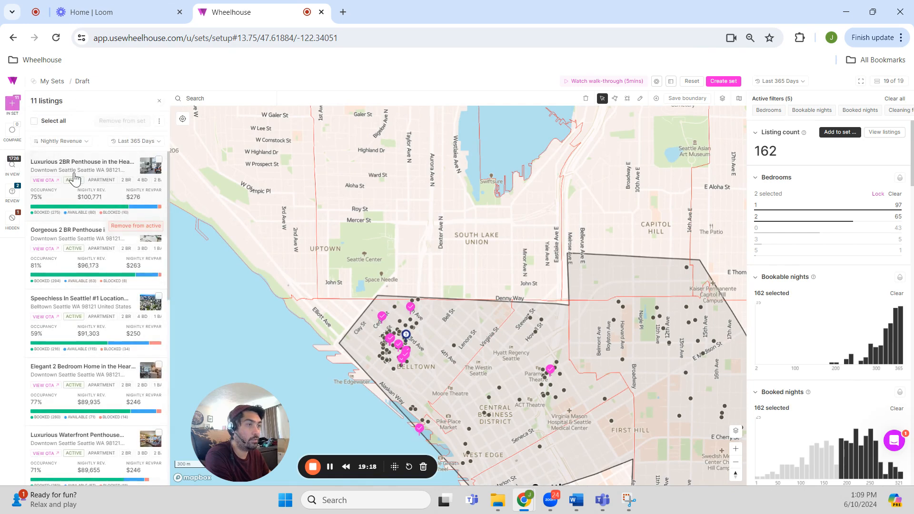
click(71, 179)
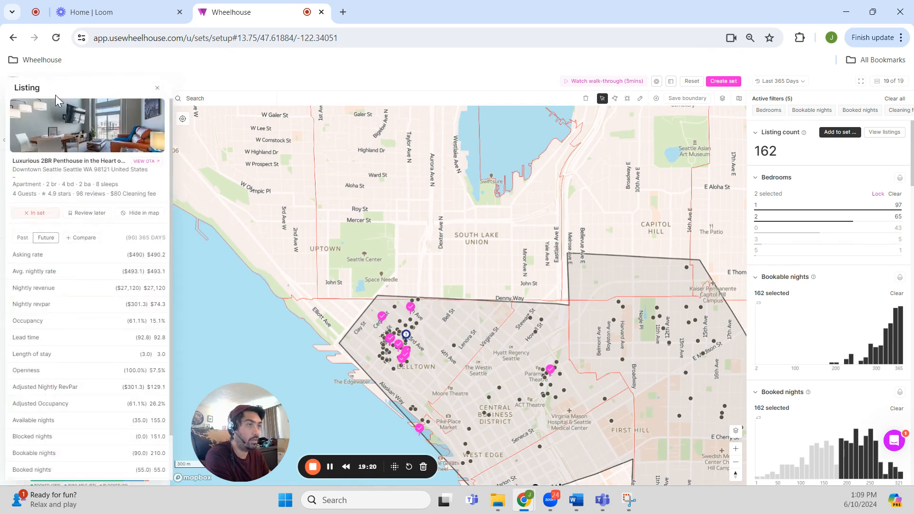
Step: Switch to the details of the Gorgeous 2 BR Penthouse and add the Nashville 2bed listing as its side-by-side comparison
click(157, 88)
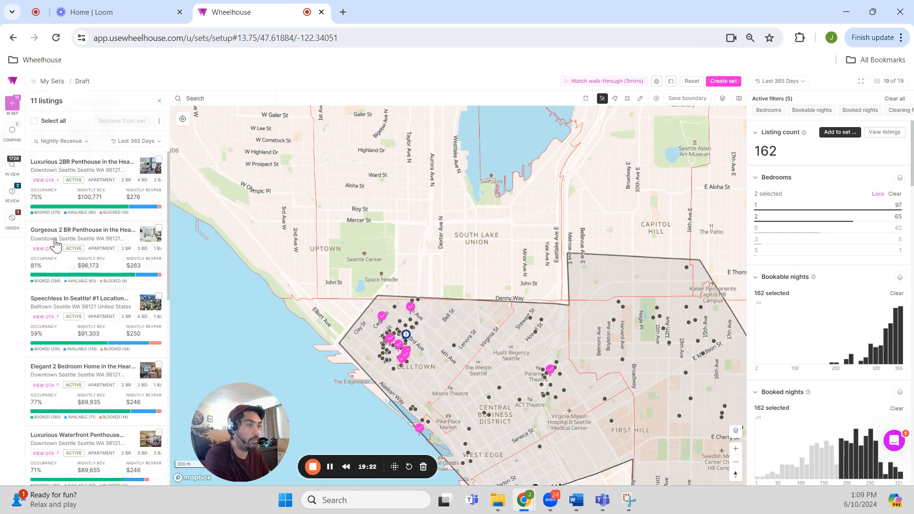
click(126, 241)
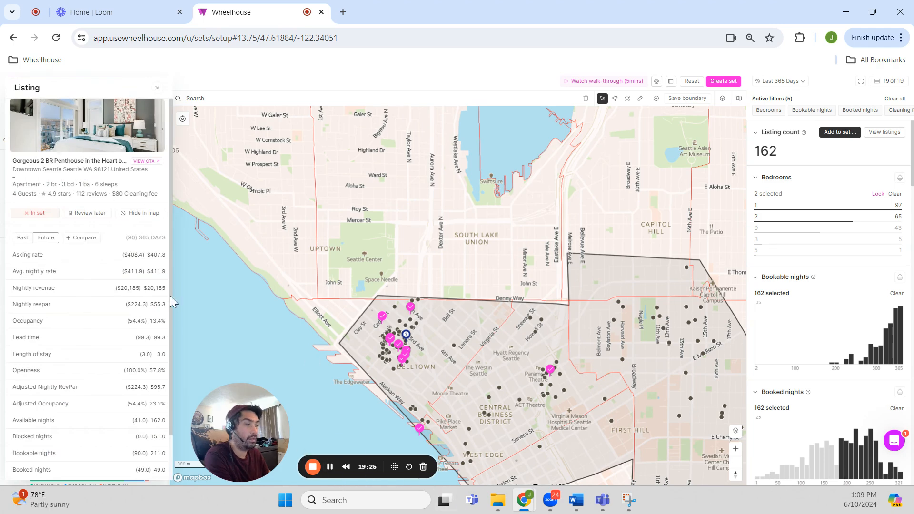
click(73, 240)
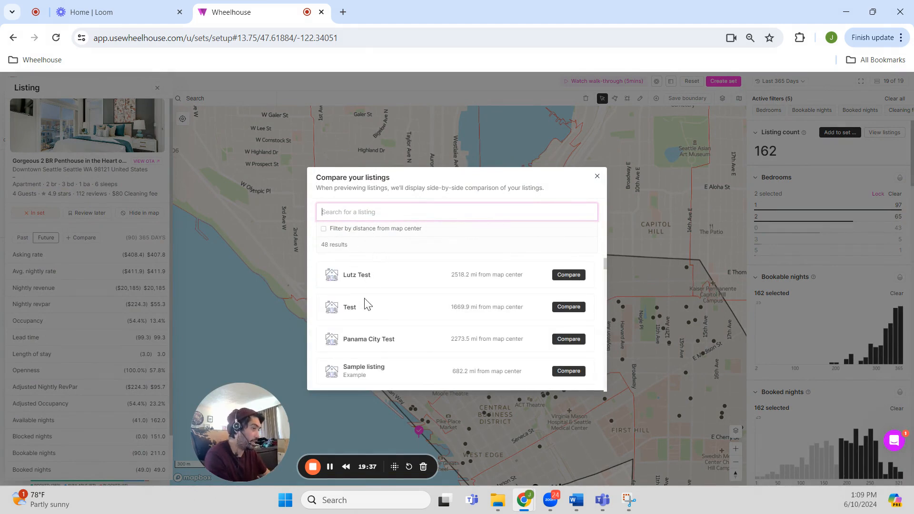
scroll(381, 295, down, 2)
scroll(476, 307, up, 2)
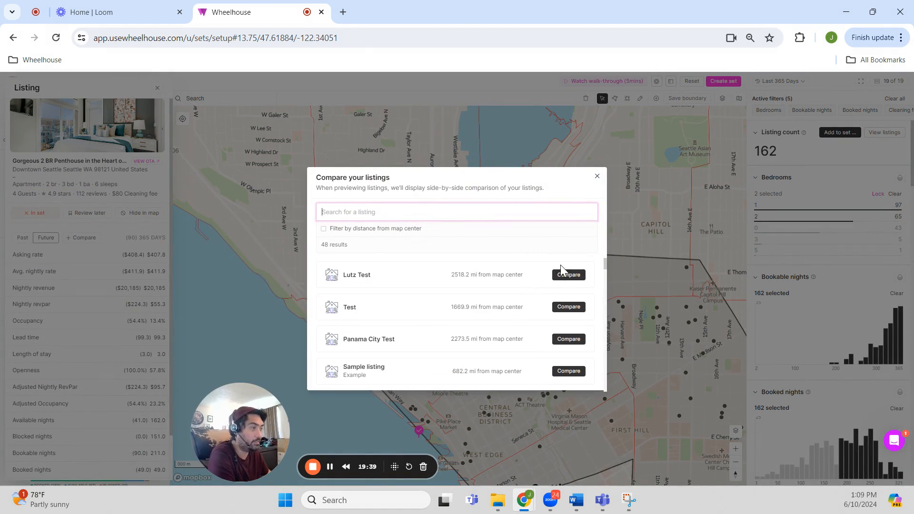
scroll(559, 296, down, 5)
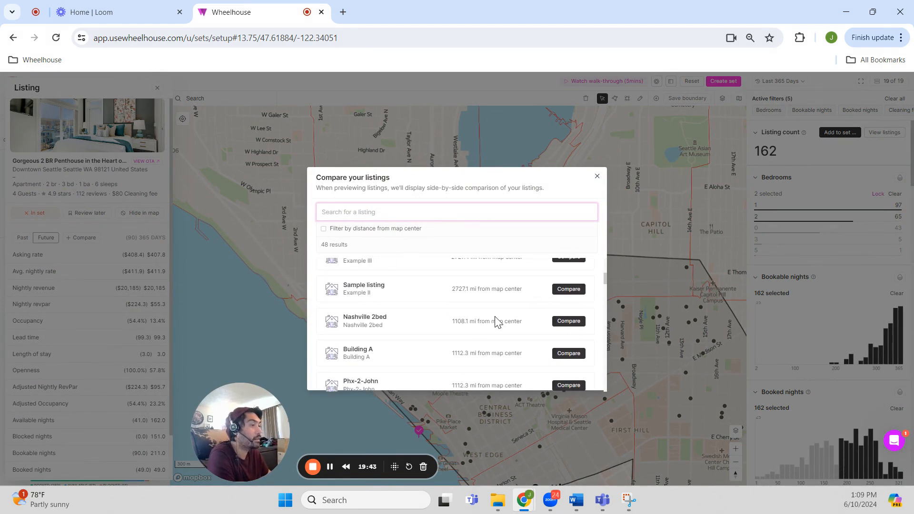
click(567, 320)
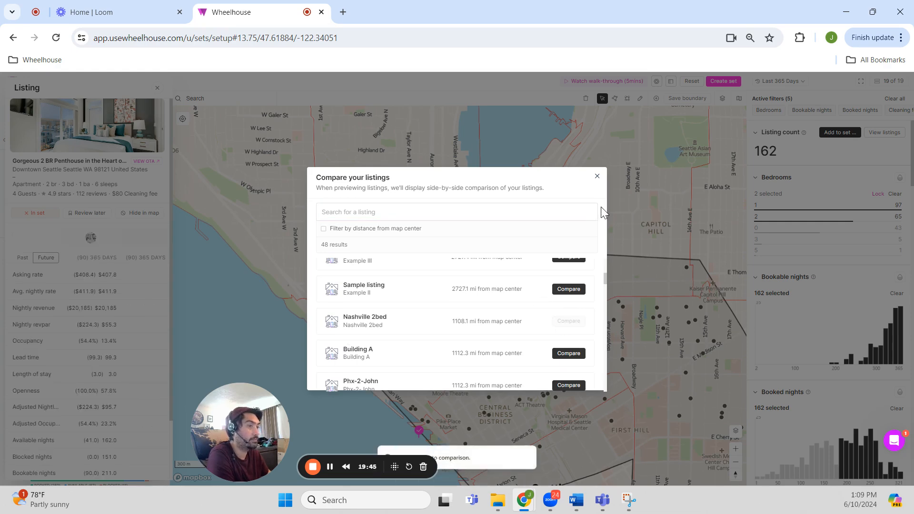
click(595, 178)
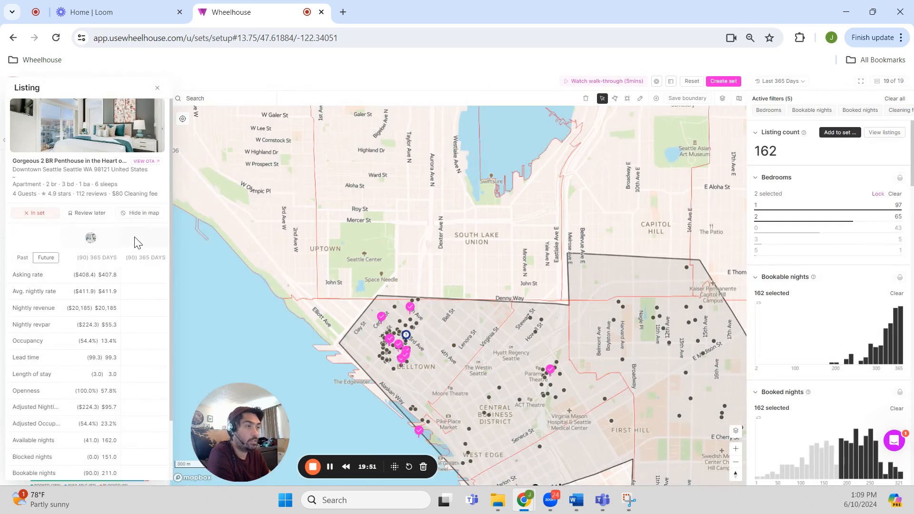
Step: Compare the Gorgeous 2 BR Penthouse's past and future metrics over the 90 and 365 day periods and close its details
drag(77, 261, 150, 269)
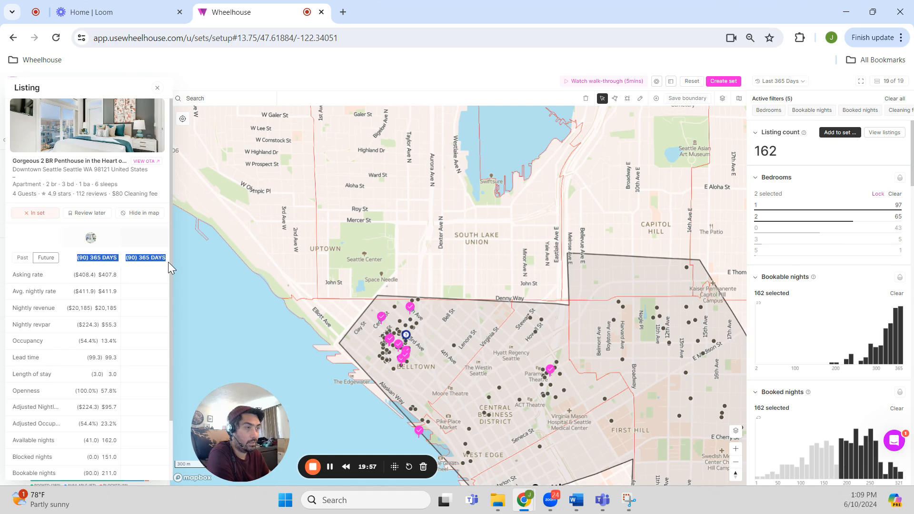
click(143, 287)
scroll(144, 288, down, 3)
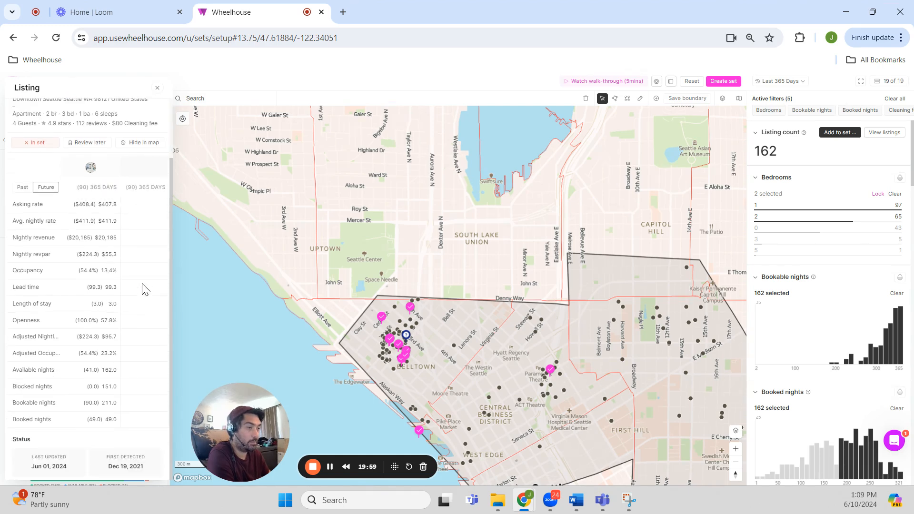
scroll(74, 233, up, 3)
click(21, 260)
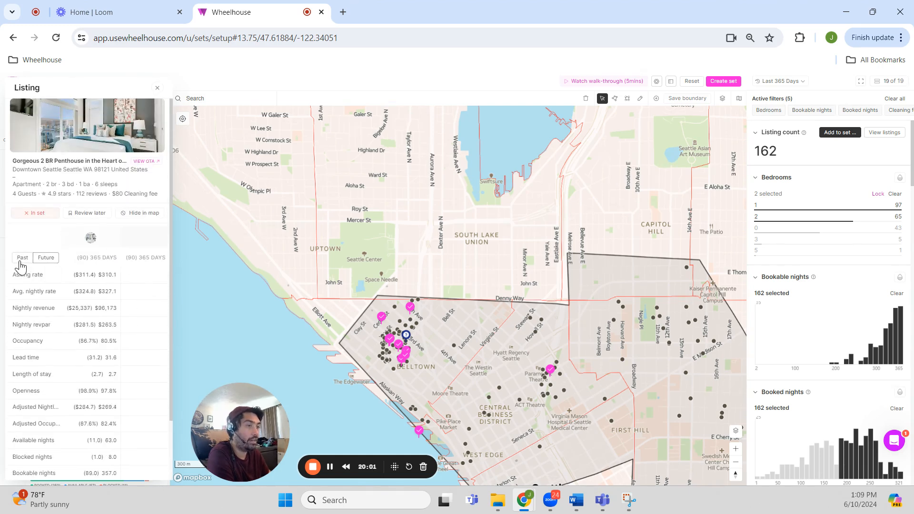
click(42, 259)
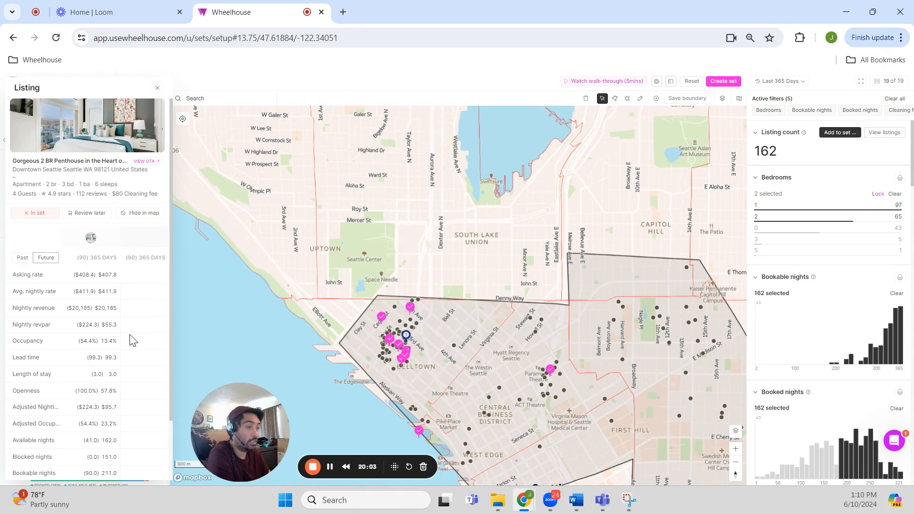
drag(91, 277, 114, 376)
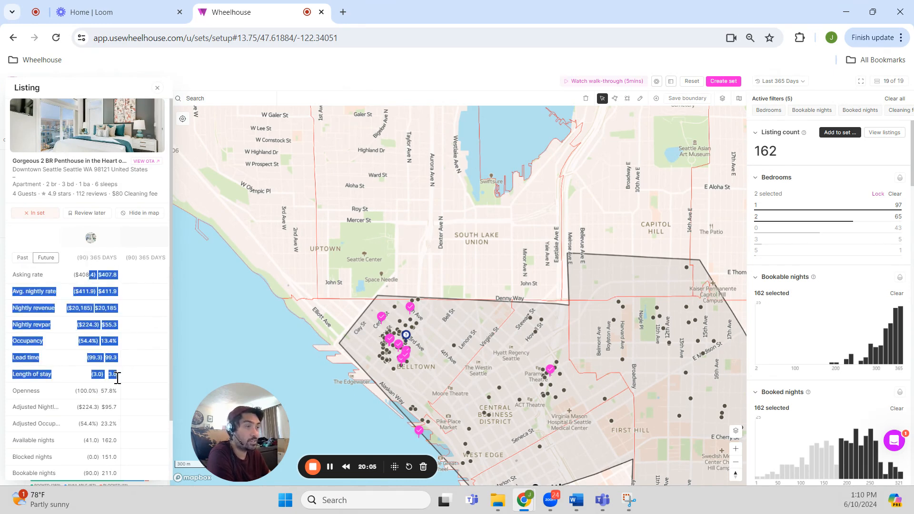
click(110, 356)
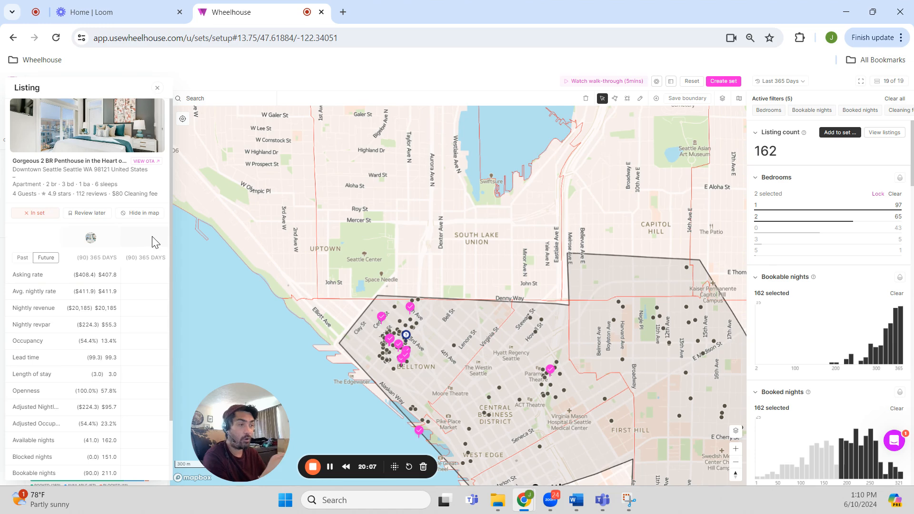
click(158, 88)
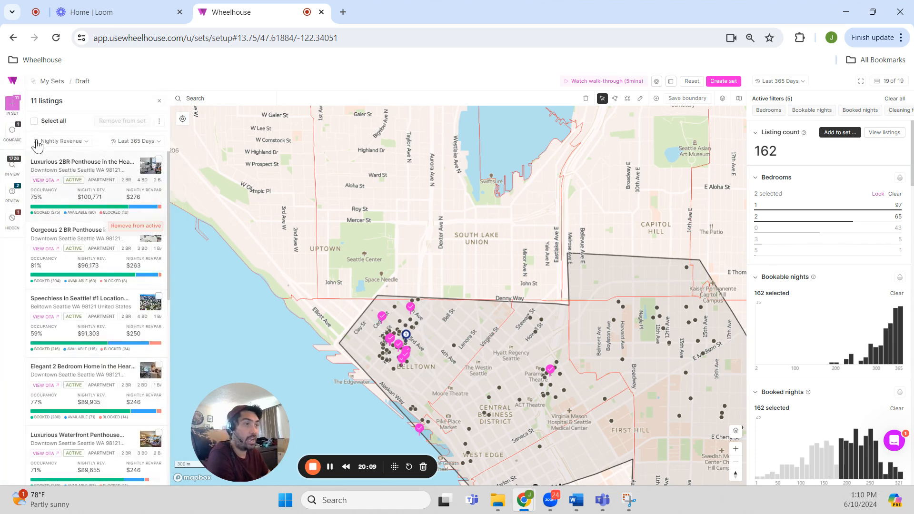
Step: Add Lutz Test, Test, Panama City Test and the Sample listing named Example to the comparison listings
click(12, 129)
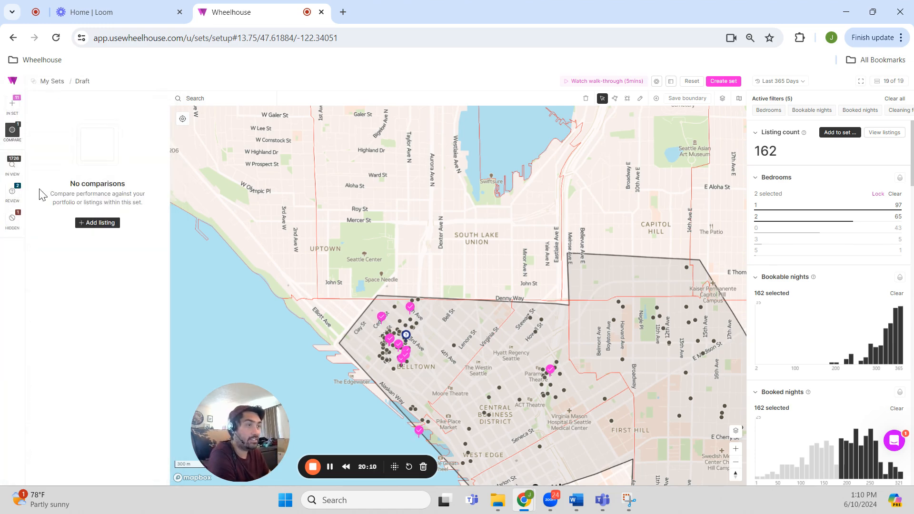
click(85, 225)
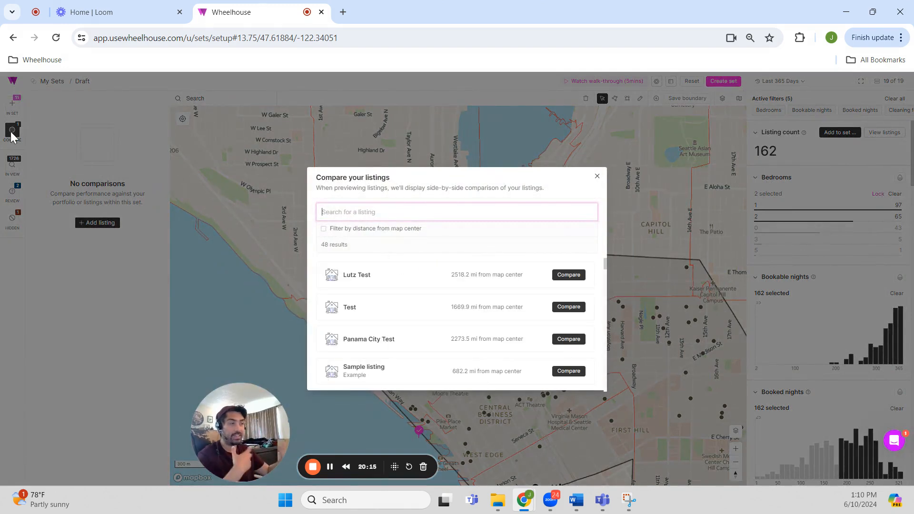
click(566, 275)
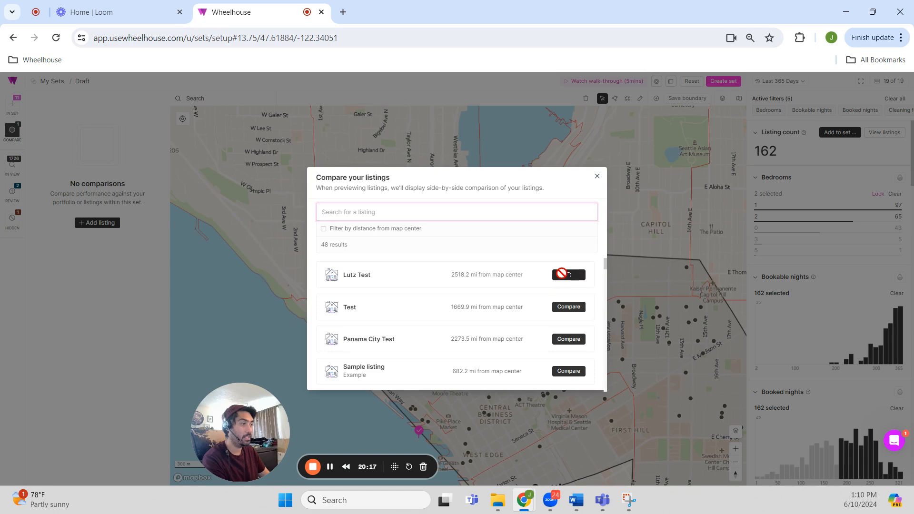
click(569, 308)
click(571, 339)
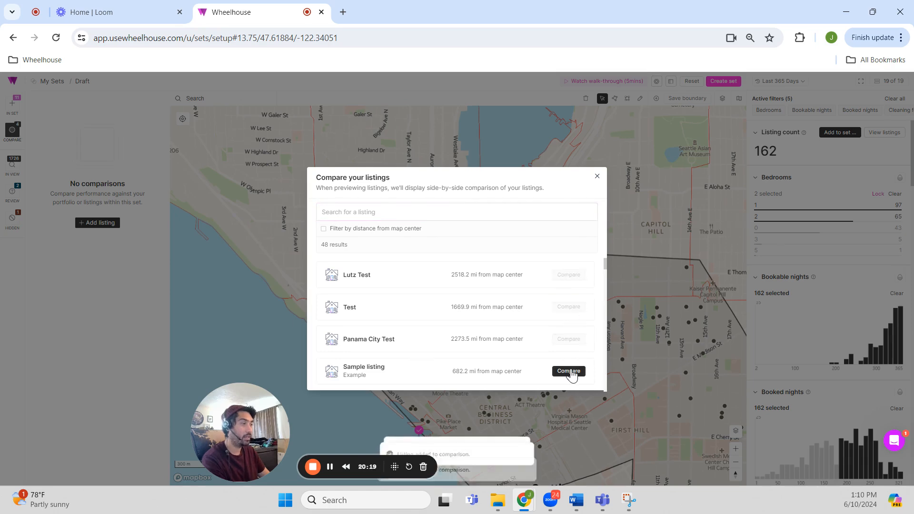
click(570, 371)
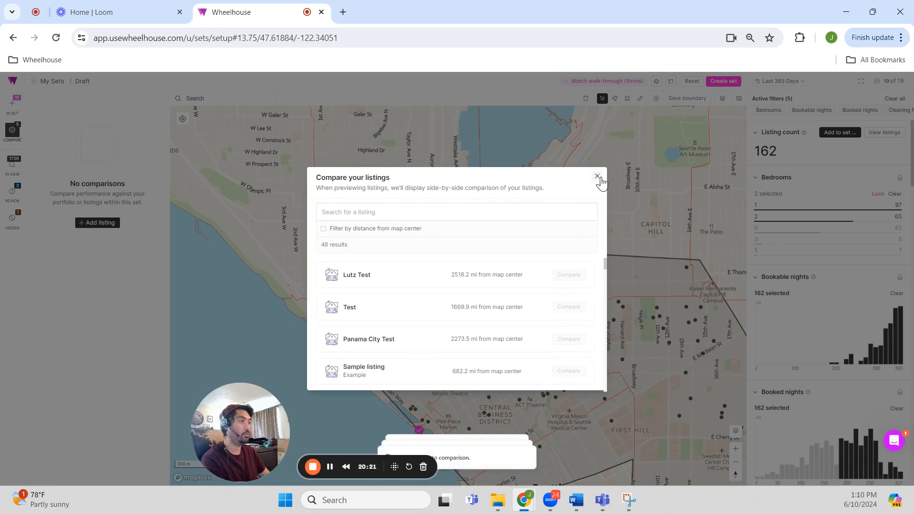
click(596, 176)
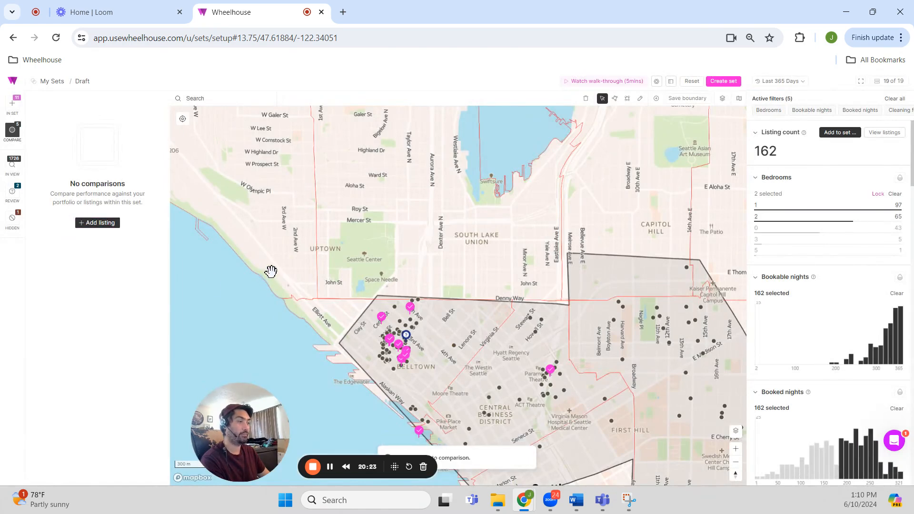
Step: Hide the Hip & Fresh in Fab Locale house near First Hill from the map and check the listing count
scroll(269, 272, down, 1)
scroll(279, 249, down, 2)
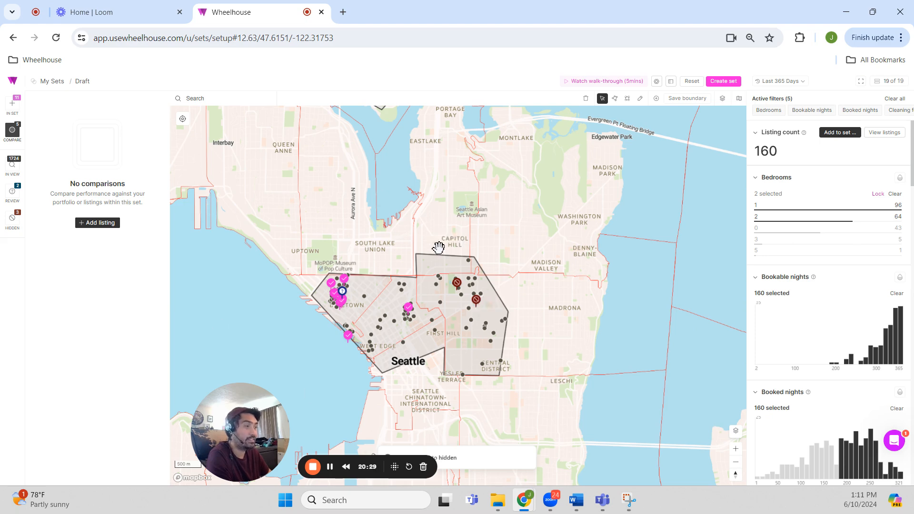
drag(438, 245, 438, 302)
scroll(433, 276, down, 2)
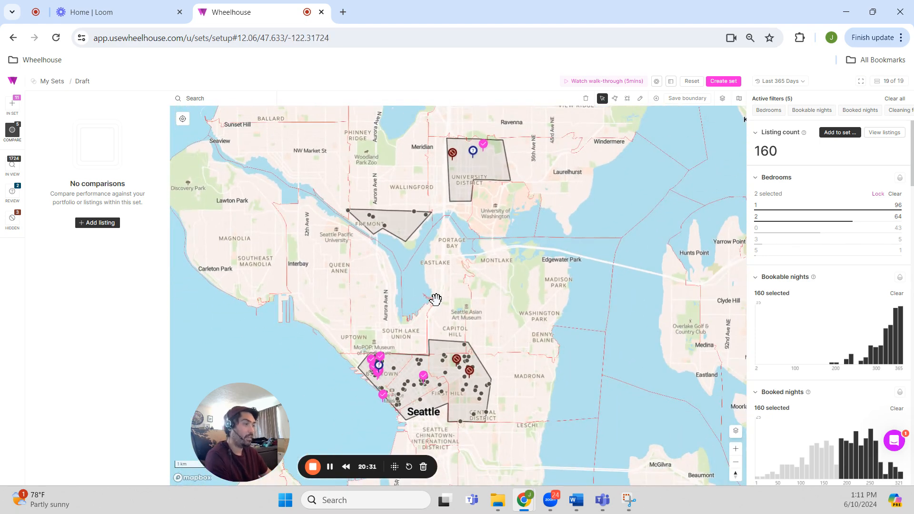
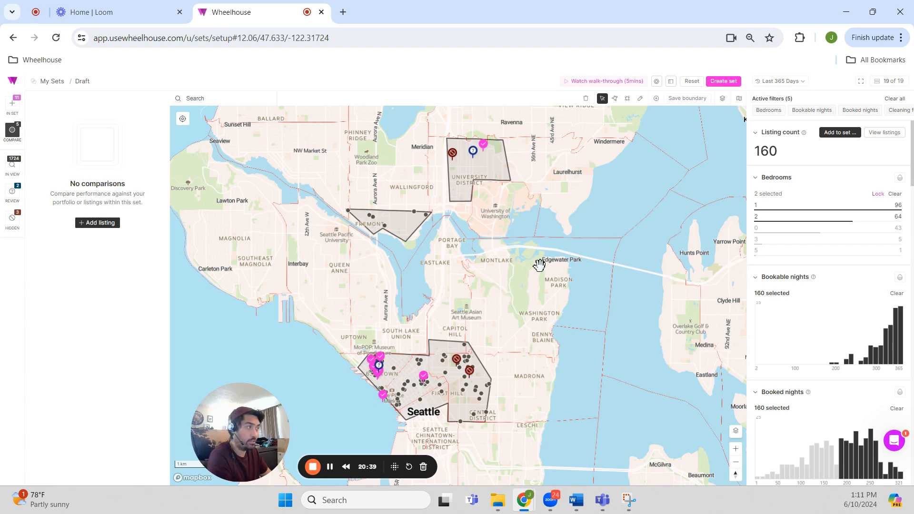
click(466, 381)
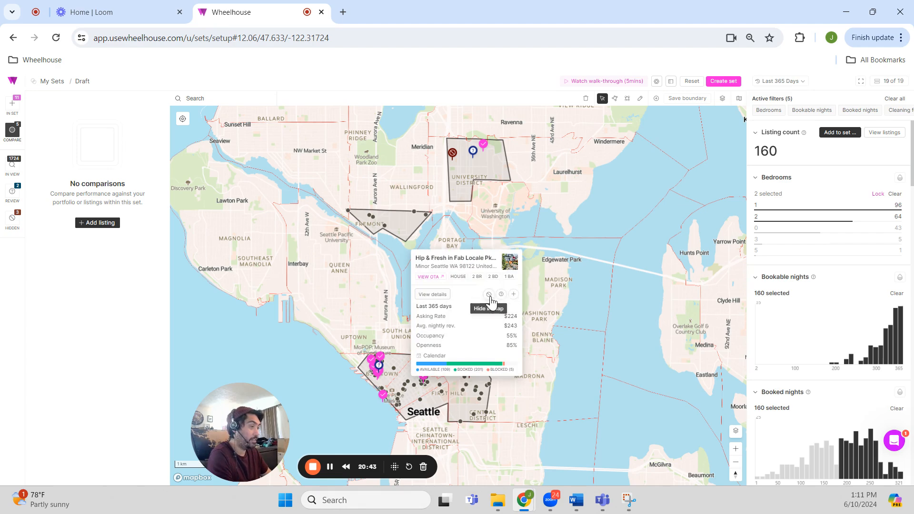
click(489, 294)
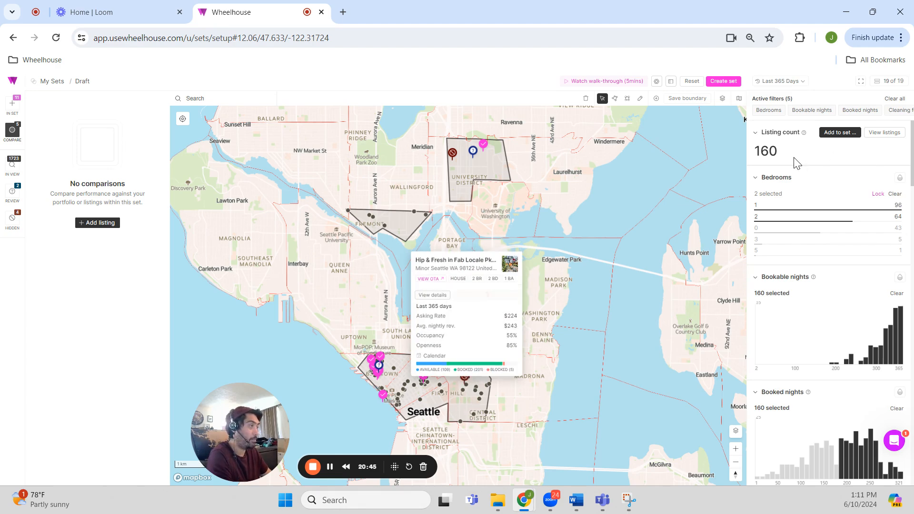
drag(780, 153, 770, 153)
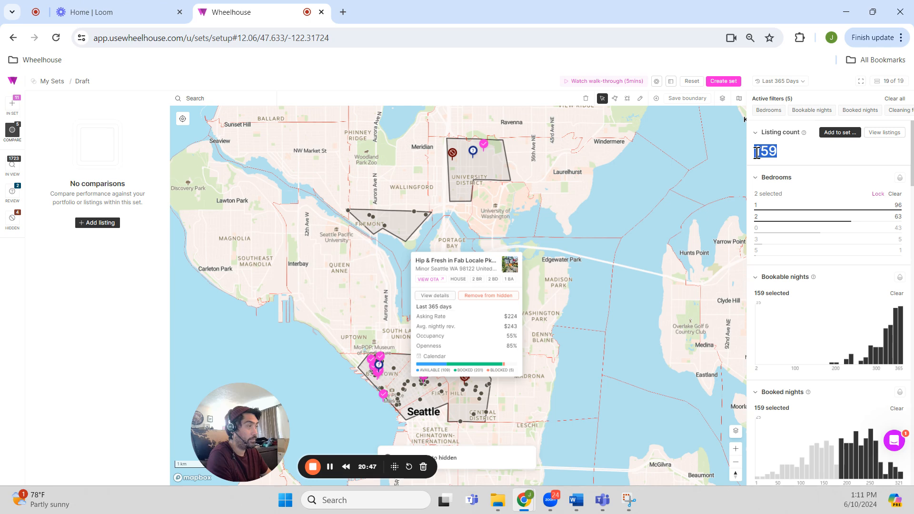
click(642, 261)
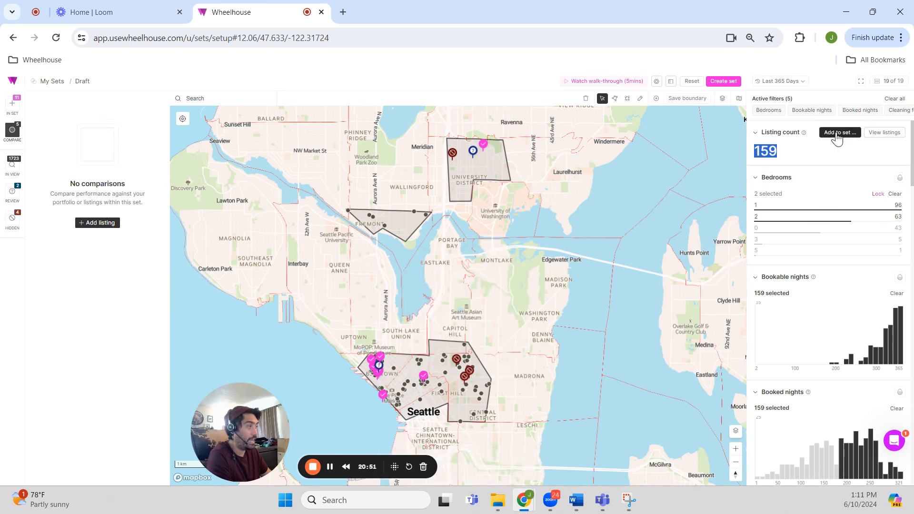
Step: Add all 159 filtered listings in view to the set and remove the Luxurious 2BR Penthouse from it
click(836, 133)
drag(780, 159, 810, 168)
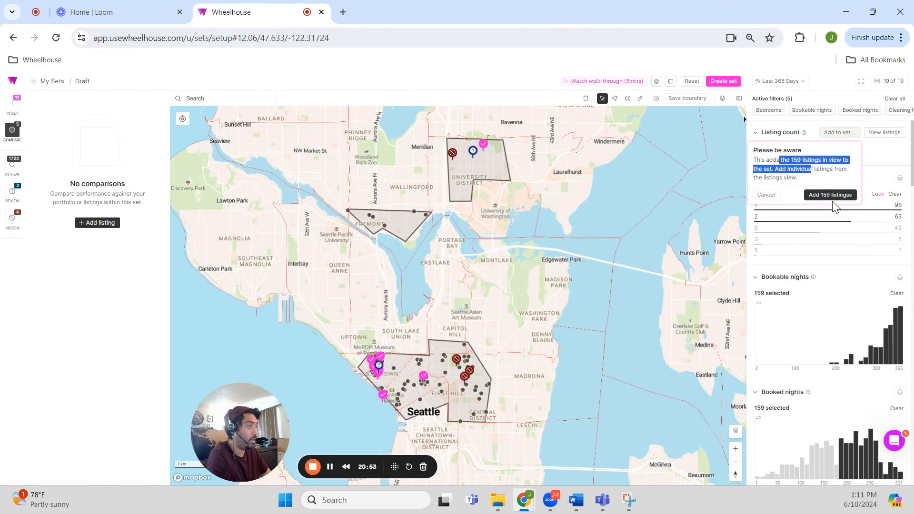
click(832, 197)
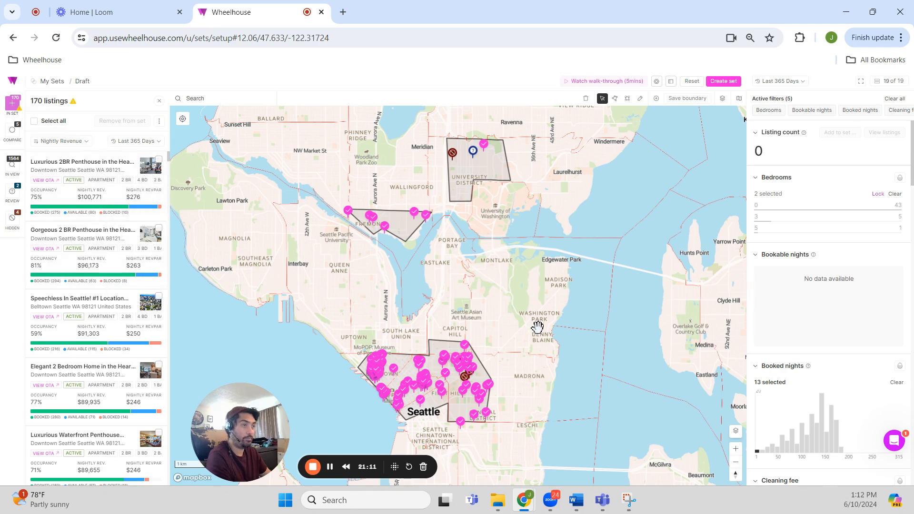
click(472, 399)
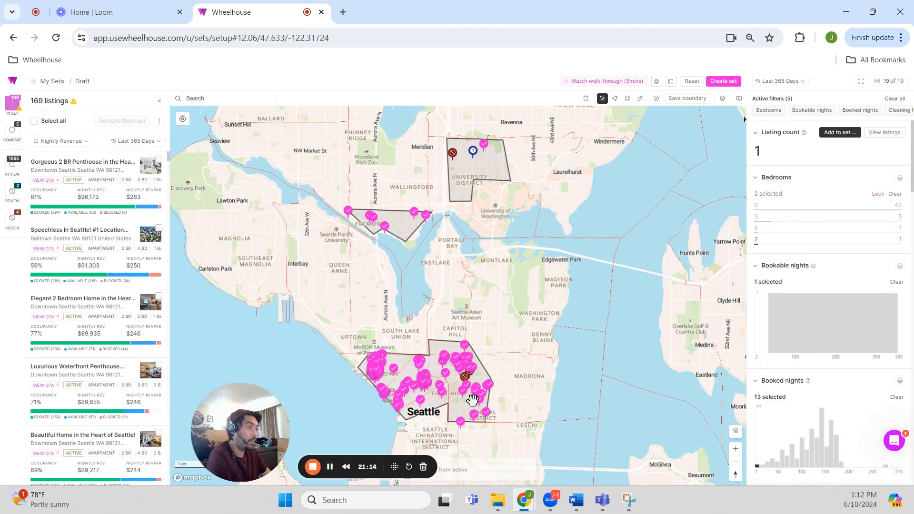
drag(571, 280, 535, 294)
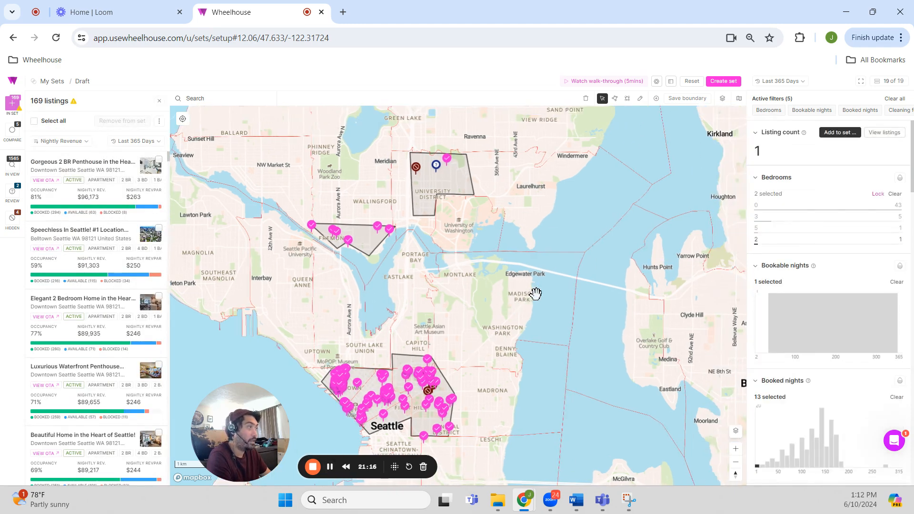
Step: Open the details of Speechless In Seattle! #1 Location (VR1) and examine its attributes and future performance metrics
click(80, 261)
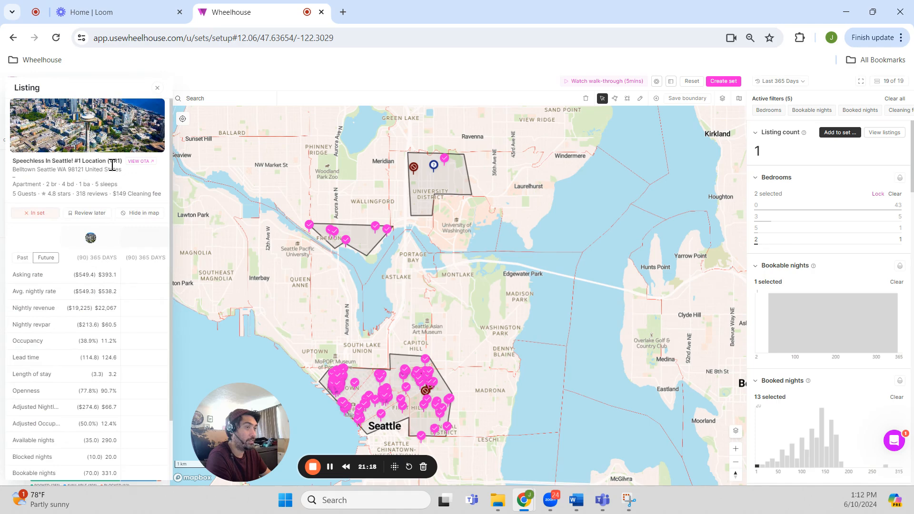
drag(20, 184, 172, 209)
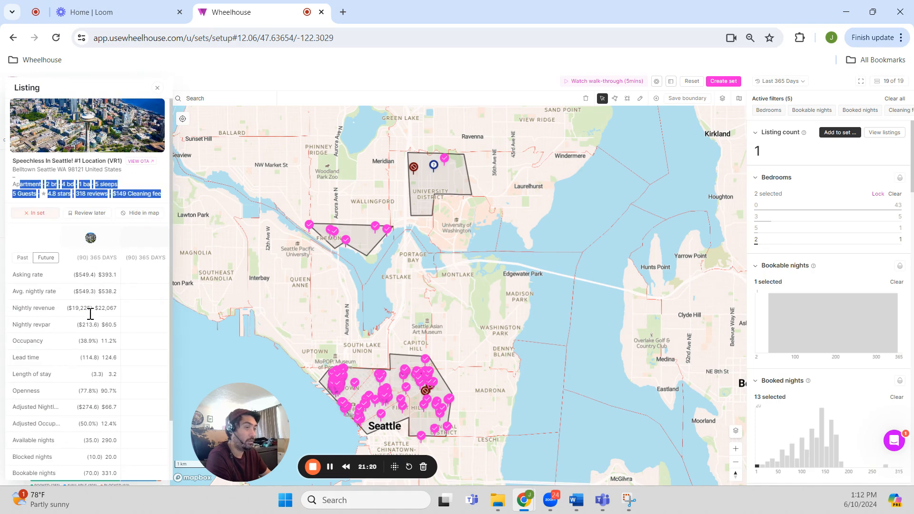
drag(79, 275, 118, 442)
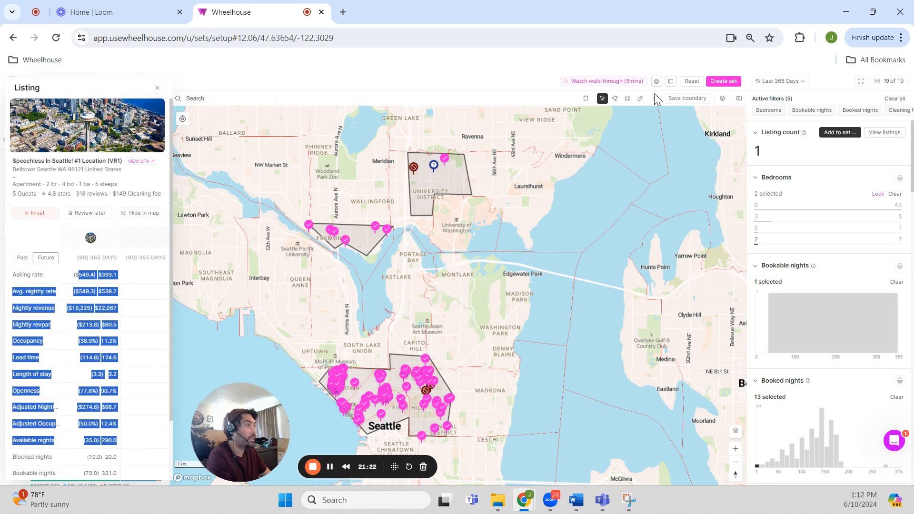
Step: Open the Navigator Settings and examine the sidebar and popup display options against the open listing's attributes
click(656, 81)
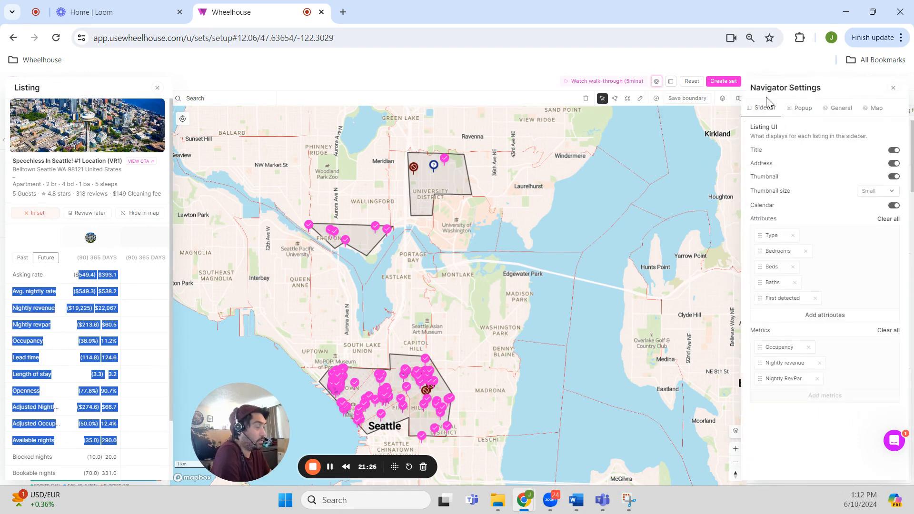
click(797, 113)
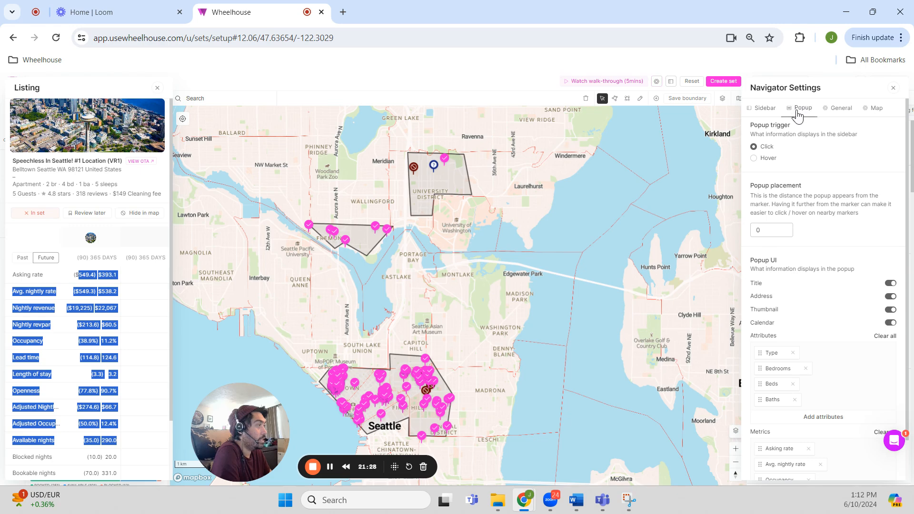
click(761, 108)
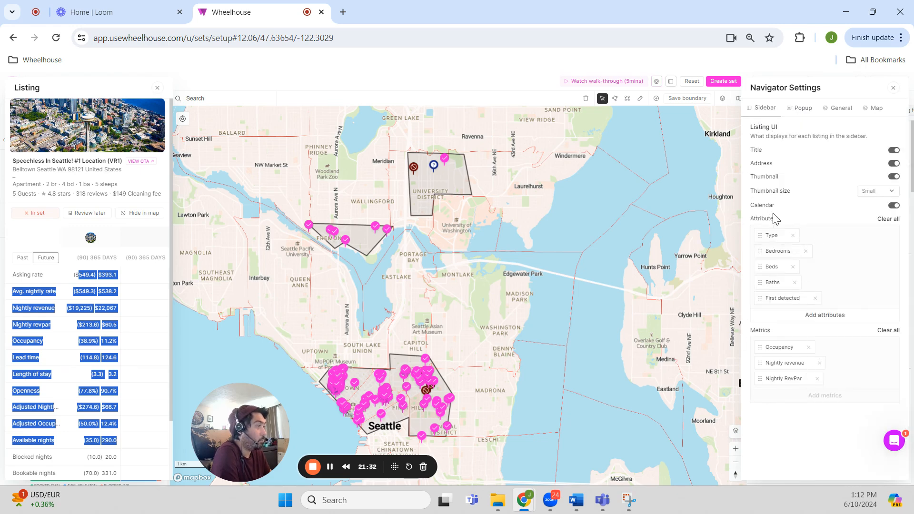
double_click(761, 218)
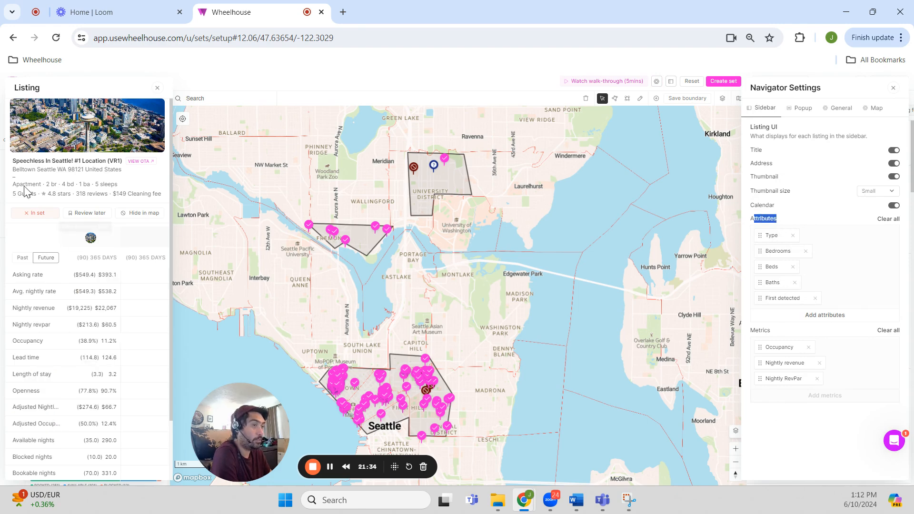
drag(26, 184, 157, 193)
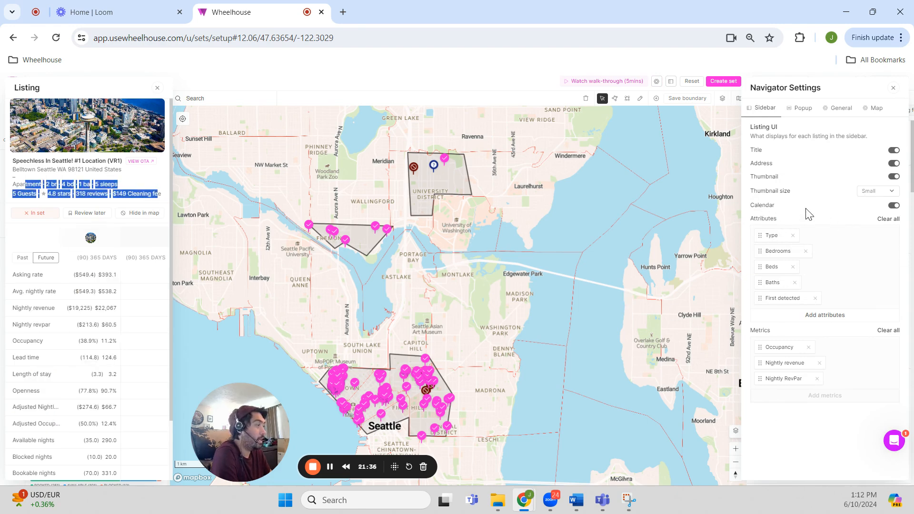
click(377, 280)
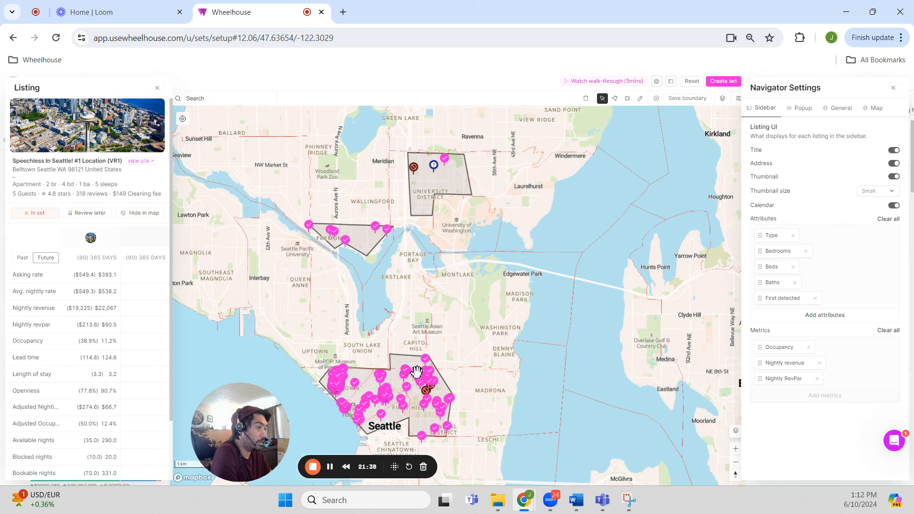
scroll(467, 318, up, 3)
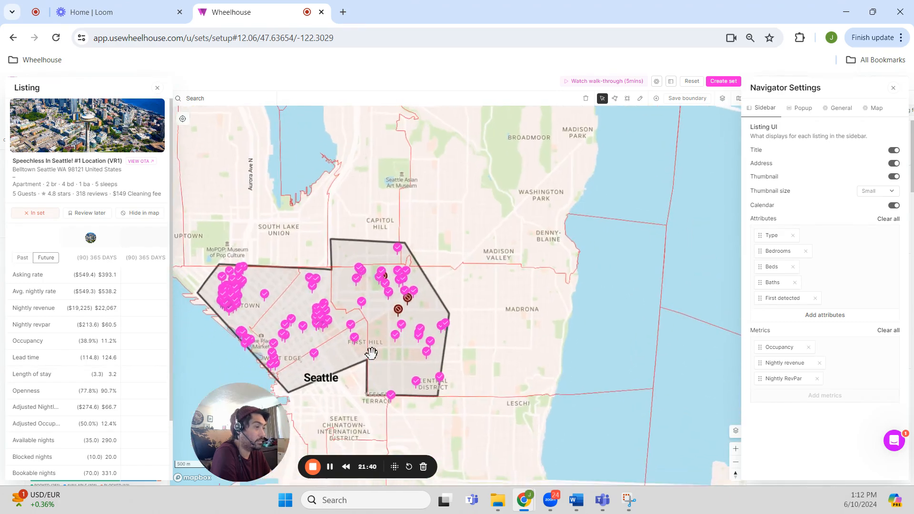
Step: Add Cleaning fee to the attributes displayed in the map popup
click(804, 110)
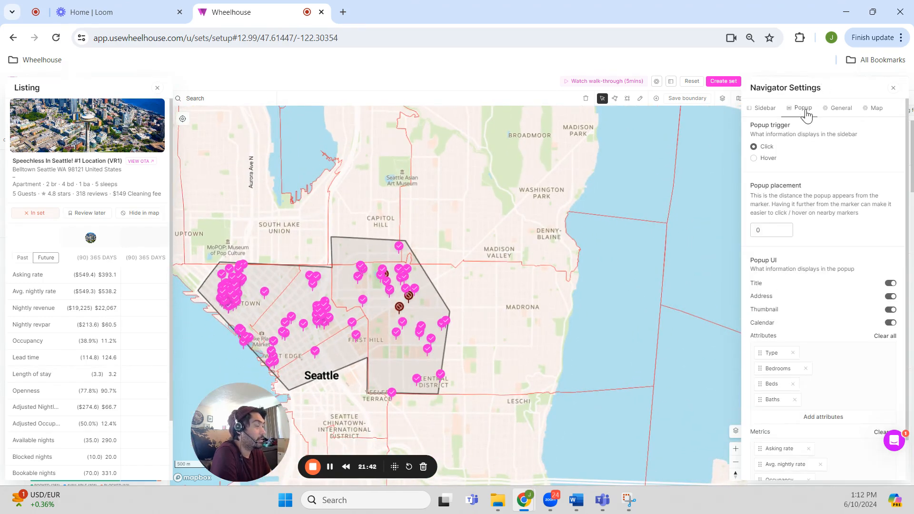
scroll(805, 305, down, 1)
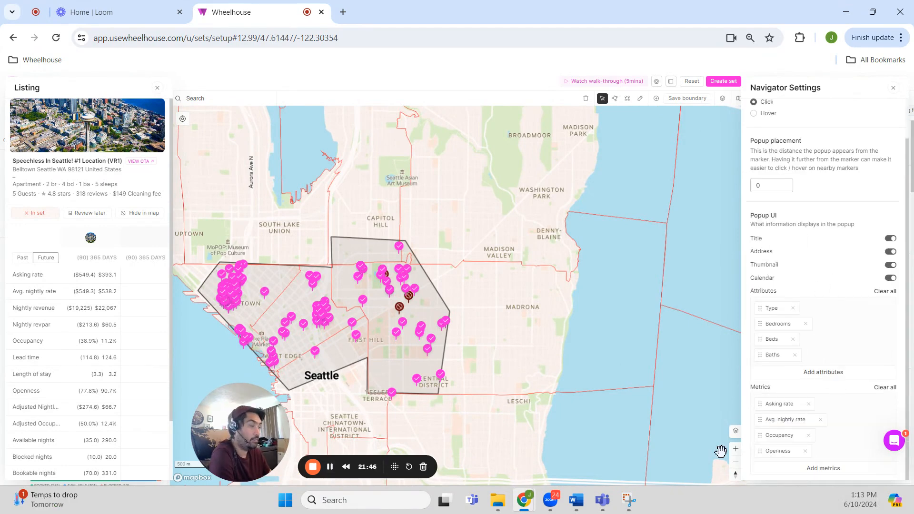
click(830, 374)
scroll(795, 429, down, 2)
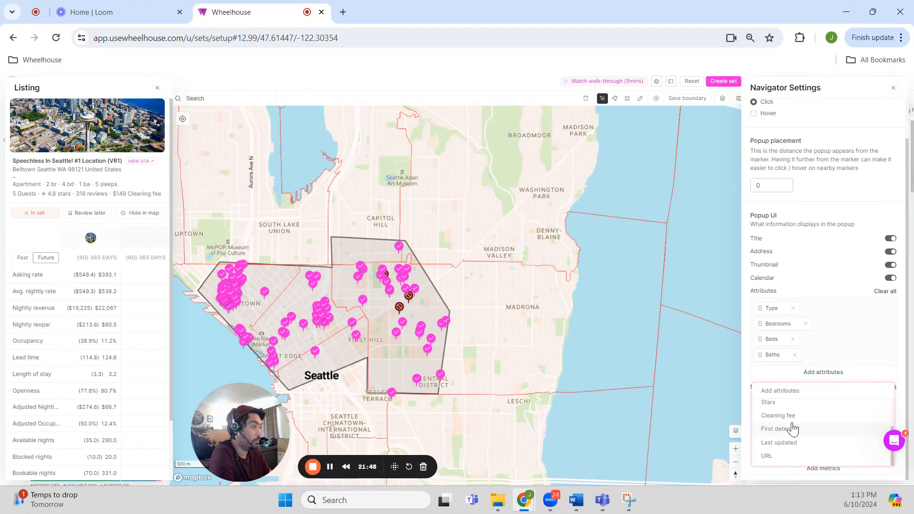
click(791, 417)
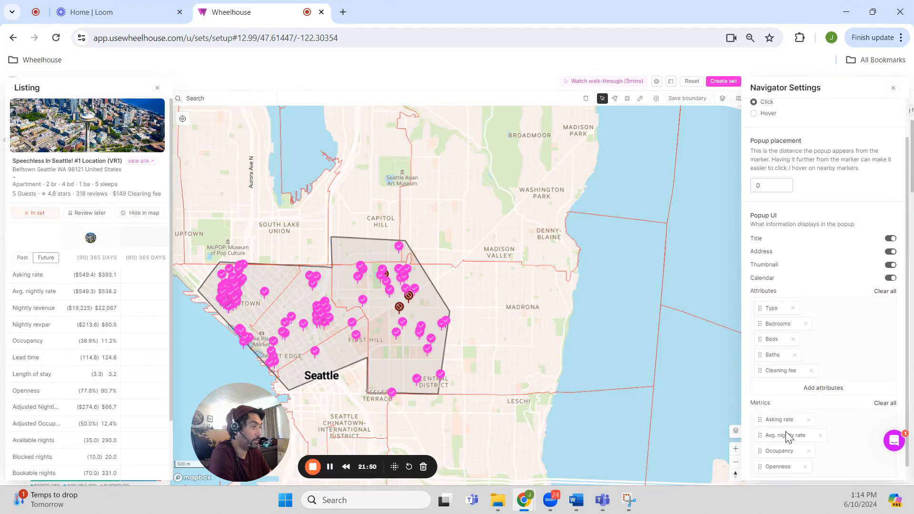
Step: Review the sidebar listing options, the general search limit and default metric period, and the popup settings
scroll(832, 265, up, 1)
click(754, 110)
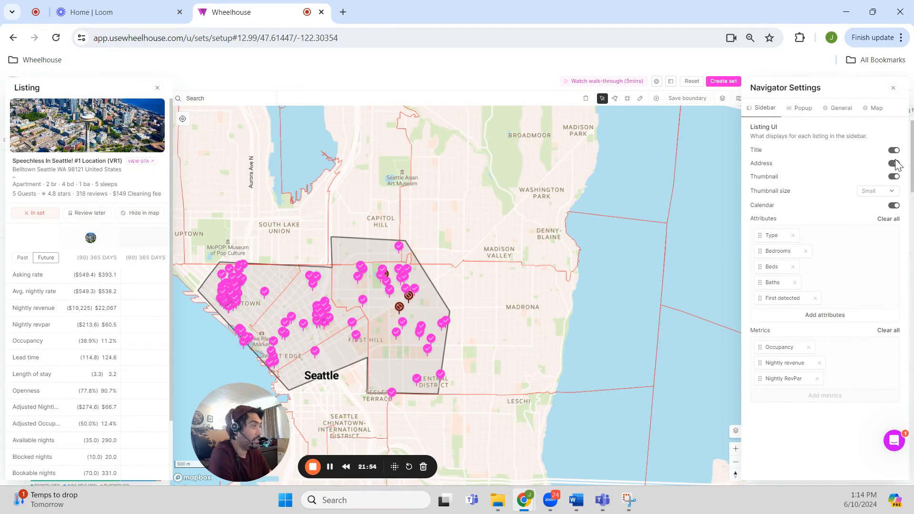
click(833, 114)
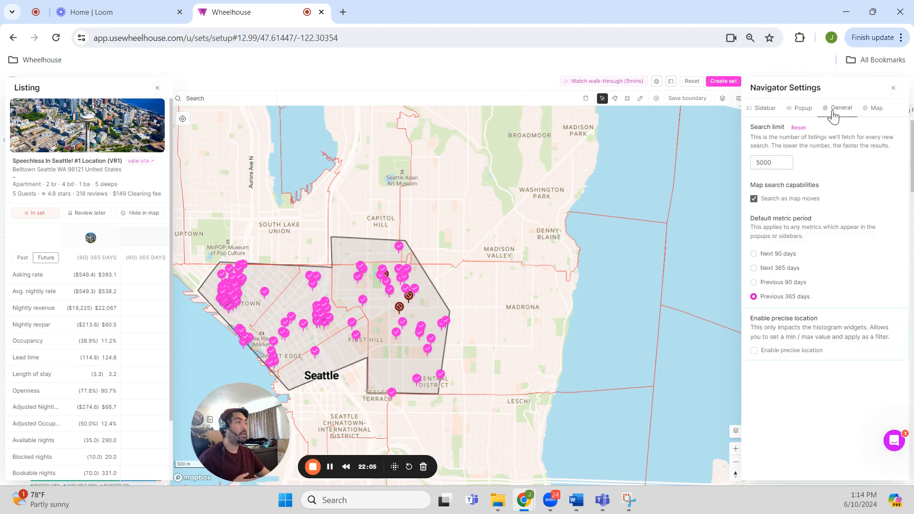
click(804, 108)
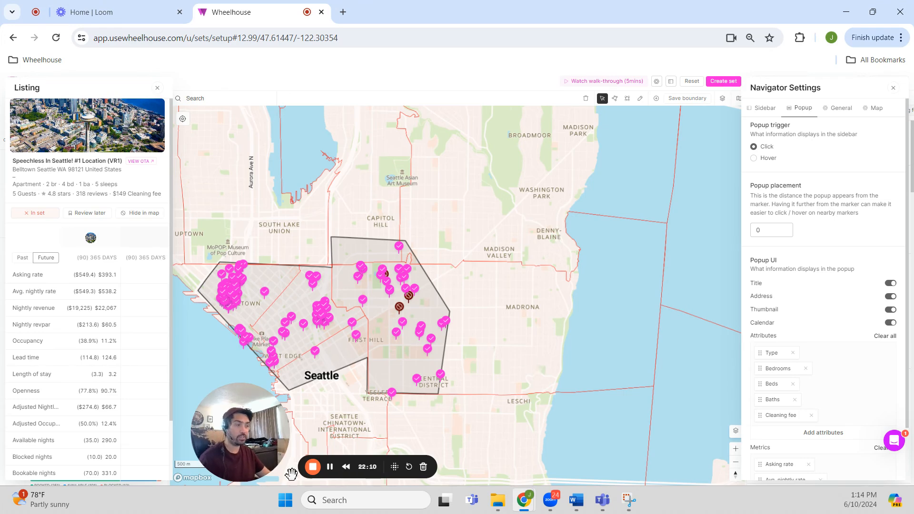
click(330, 468)
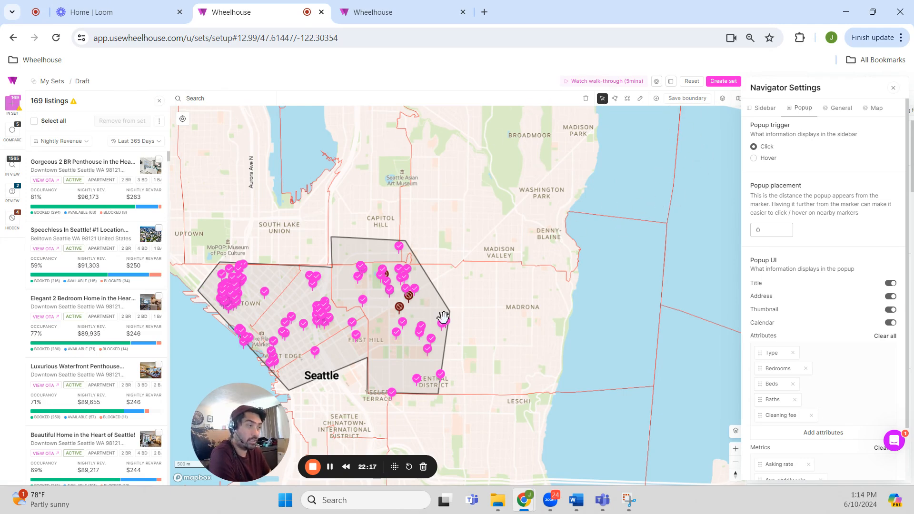
drag(258, 177, 426, 281)
drag(398, 233, 326, 378)
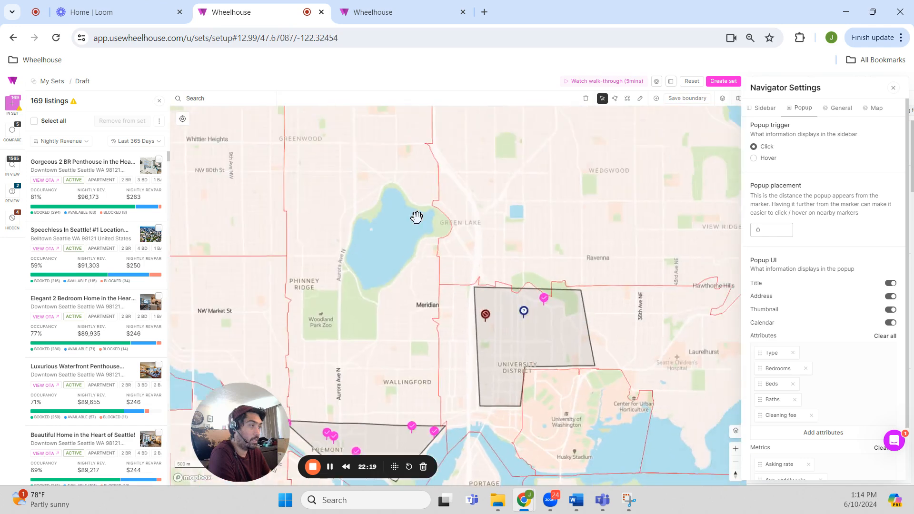
drag(416, 217, 377, 116)
drag(443, 405, 520, 229)
drag(460, 278, 448, 235)
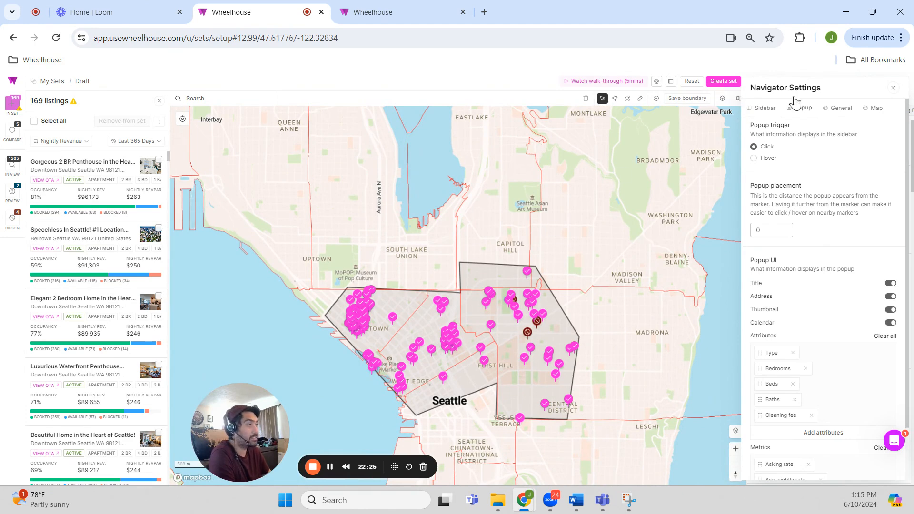
Step: Start creating the set and name it "Seattle Belltown, Cap Hill CBD + U District"
click(723, 81)
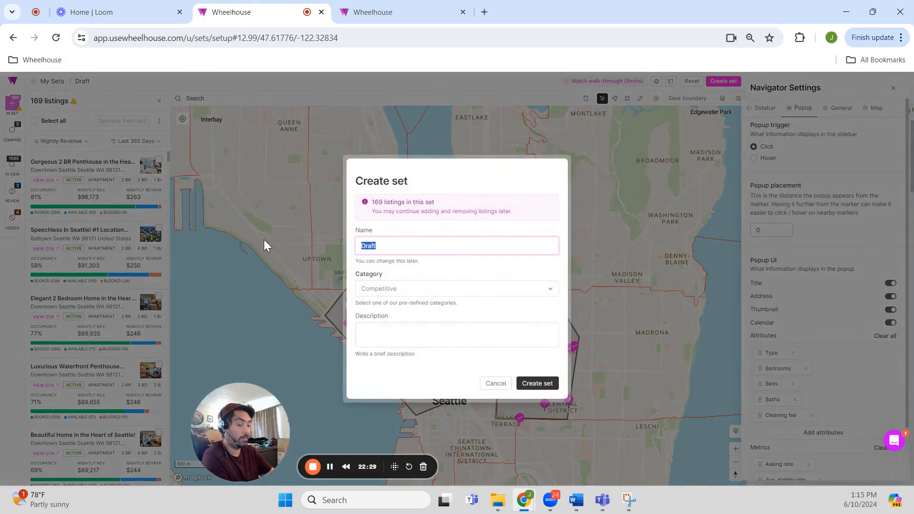
text(Seattle Be)
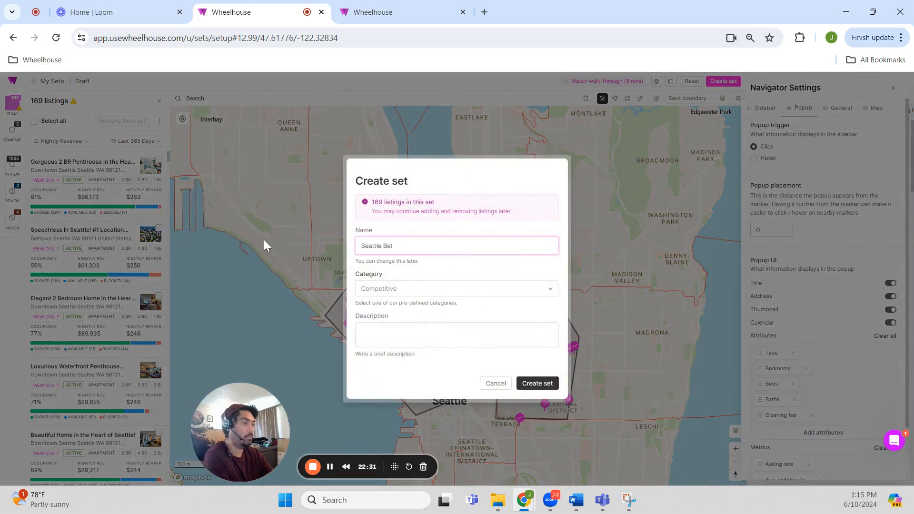
text(lltown, cap Hill CBD + U District)
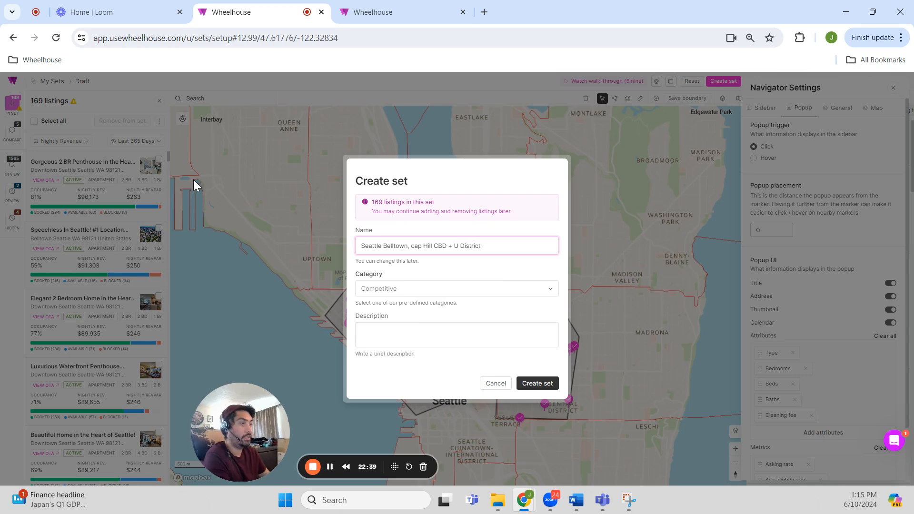
drag(410, 247, 415, 246)
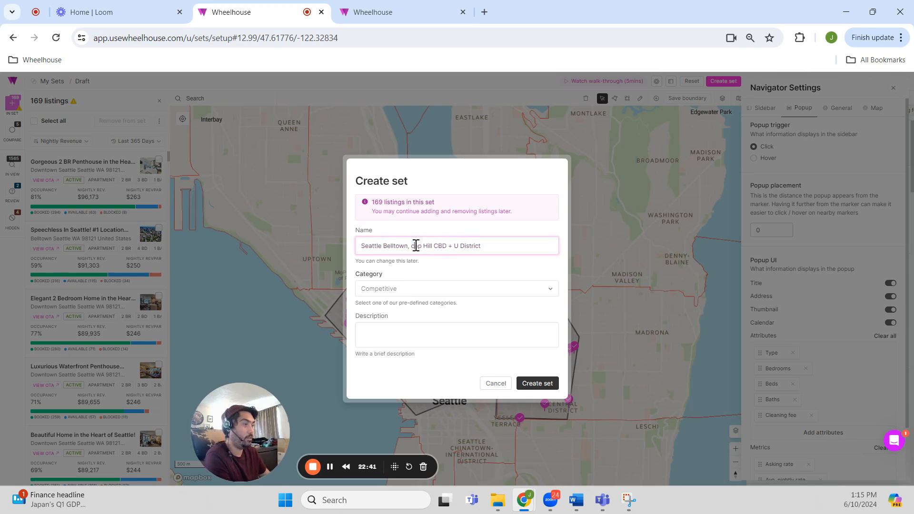
double_click(416, 246)
click(415, 246)
key(BackSpace)
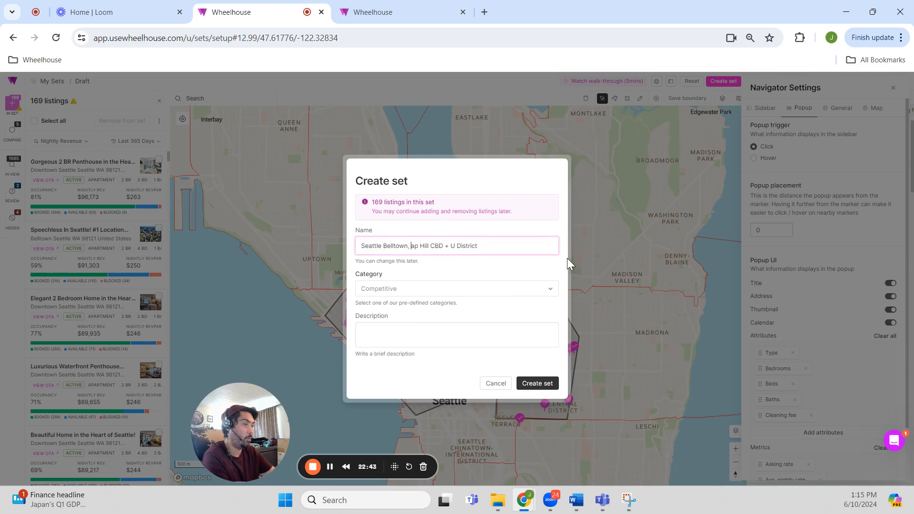
text(C)
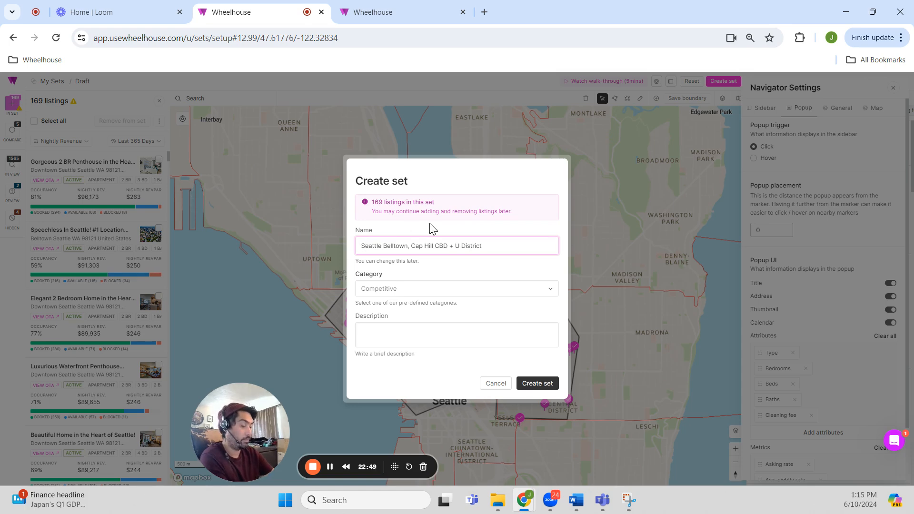
Step: Prefix the set name with [Bench] and put Seattle in brackets followed by a dash
text([Bench] )
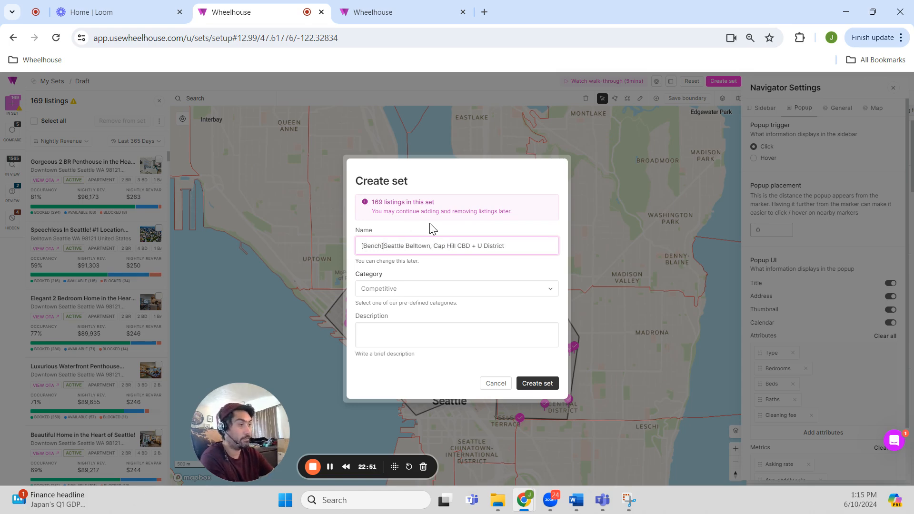
text([Seattle)
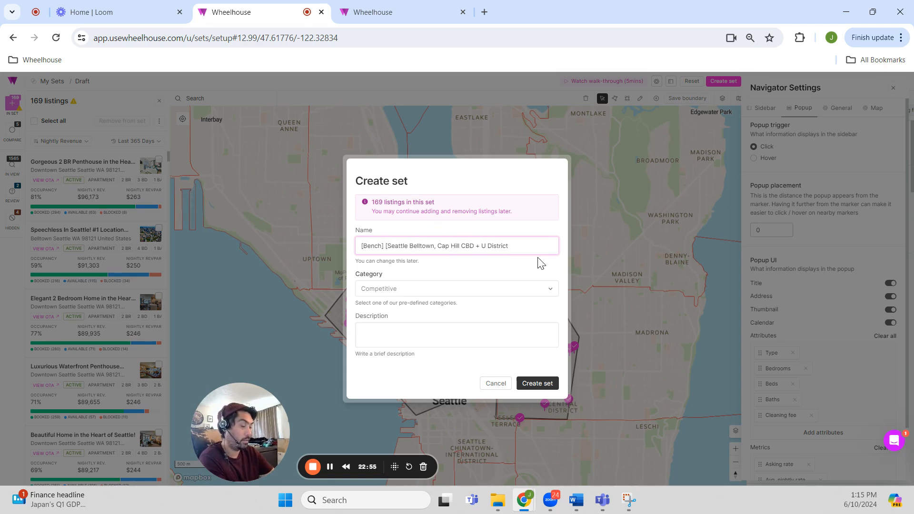
text(] -)
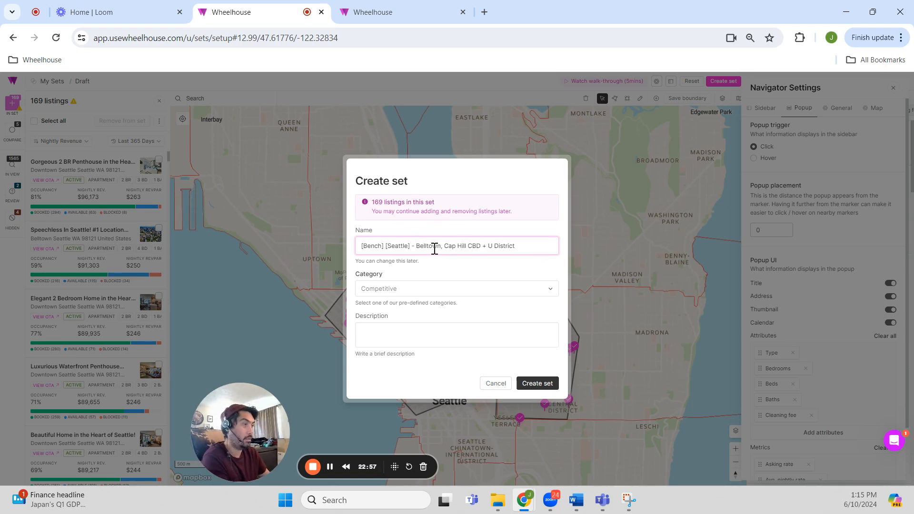
Step: Move "Belltown, Cap Hill CBD + U District" from the name to the description, making the name "[Bench] [Seattle] - 1/2"
mouse_move(417, 246)
mouse_down()
mouse_move(579, 246)
mouse_move(408, 247)
mouse_move(418, 247)
mouse_up()
key(ctrl+c)
click(402, 342)
key(ctrl+v)
key(BackSpace)
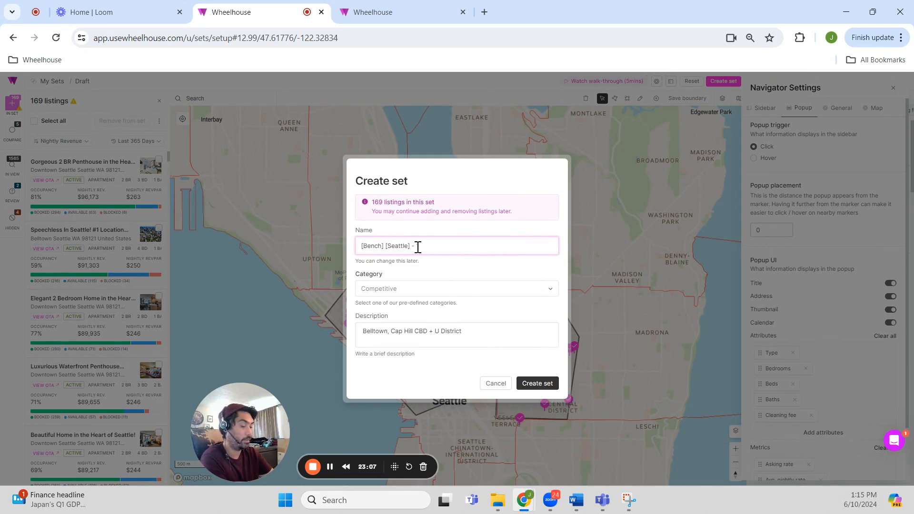
Step: Set the category to Neighborhood, create the set and continue editing it
click(435, 289)
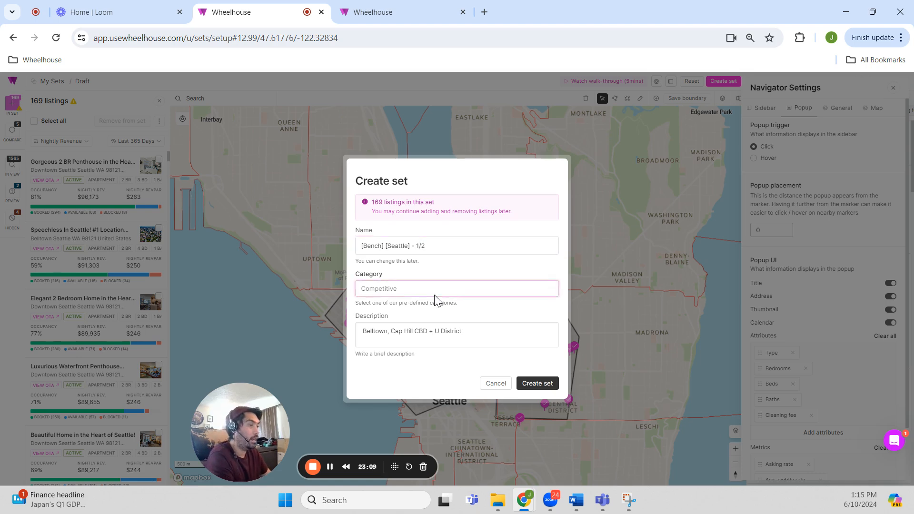
click(435, 319)
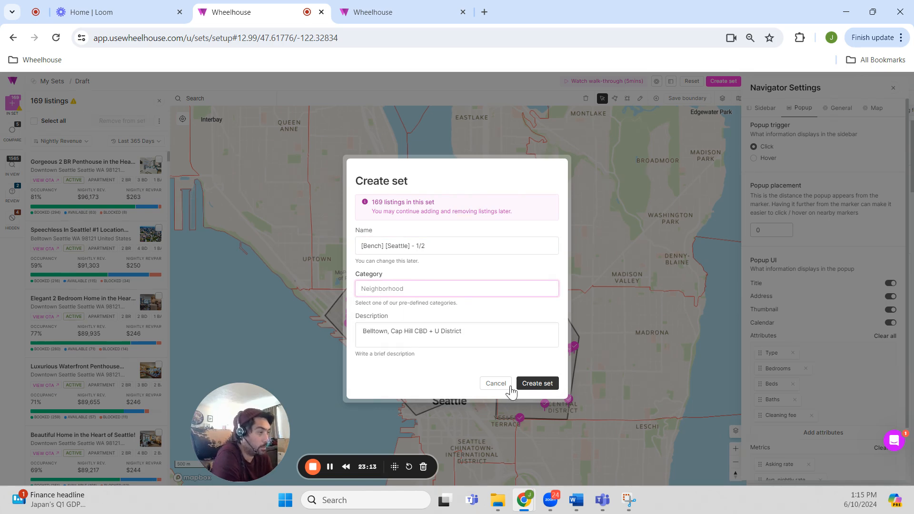
click(535, 385)
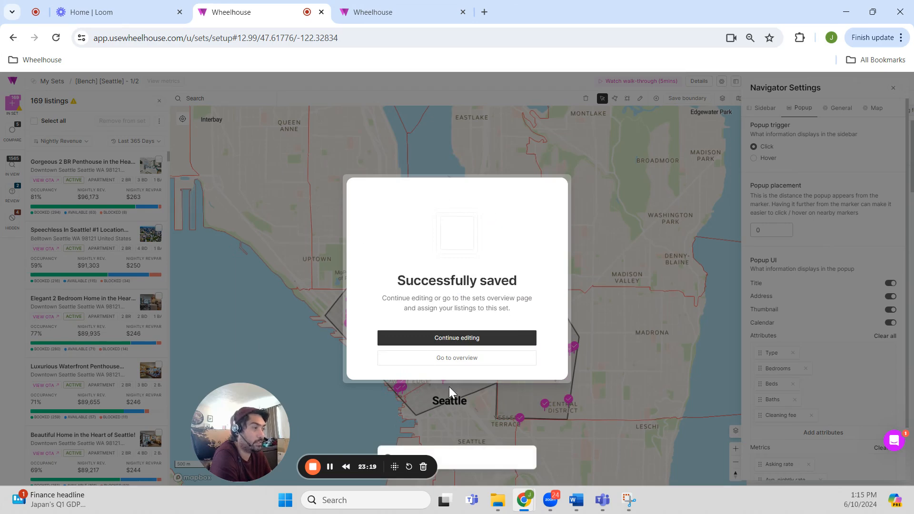
click(447, 339)
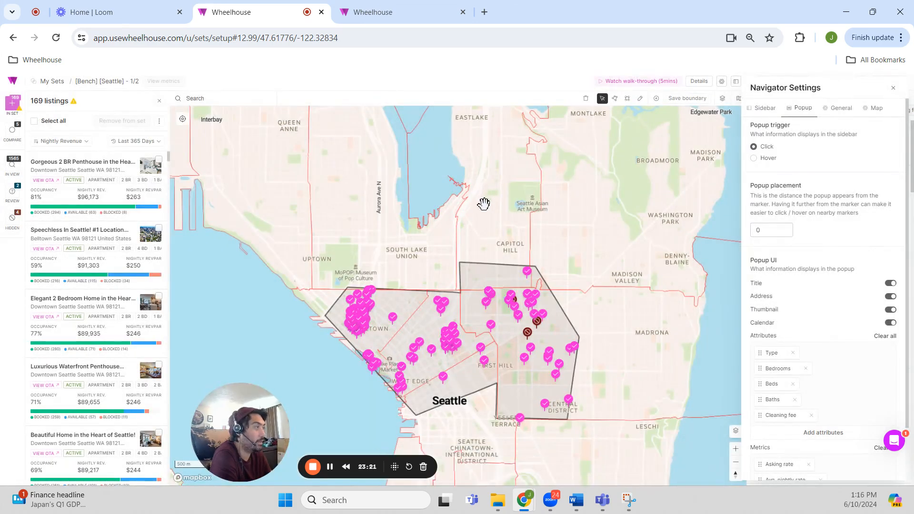
Step: Draw a narrow vertical rectangle boundary on the map just east of the Seattle Asian Art Museum
drag(484, 204, 518, 263)
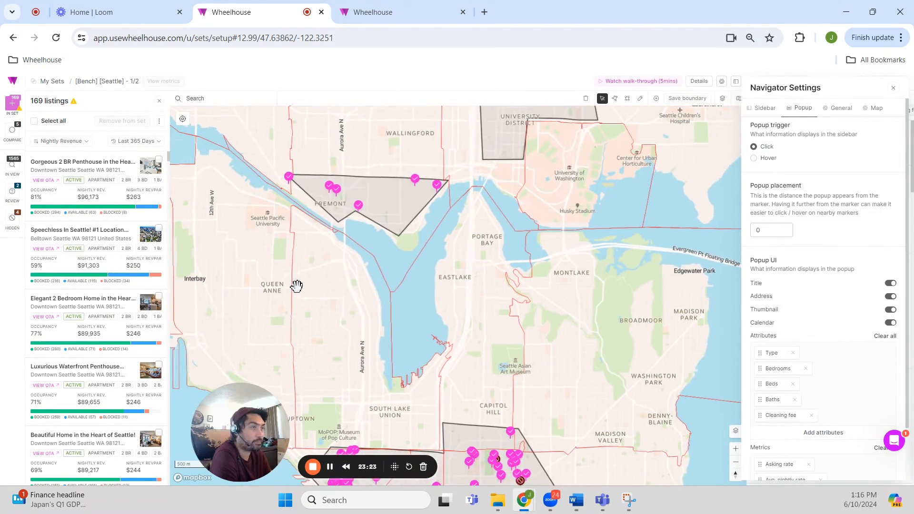
drag(297, 286, 394, 159)
drag(331, 254, 252, 210)
drag(529, 287, 445, 325)
click(627, 98)
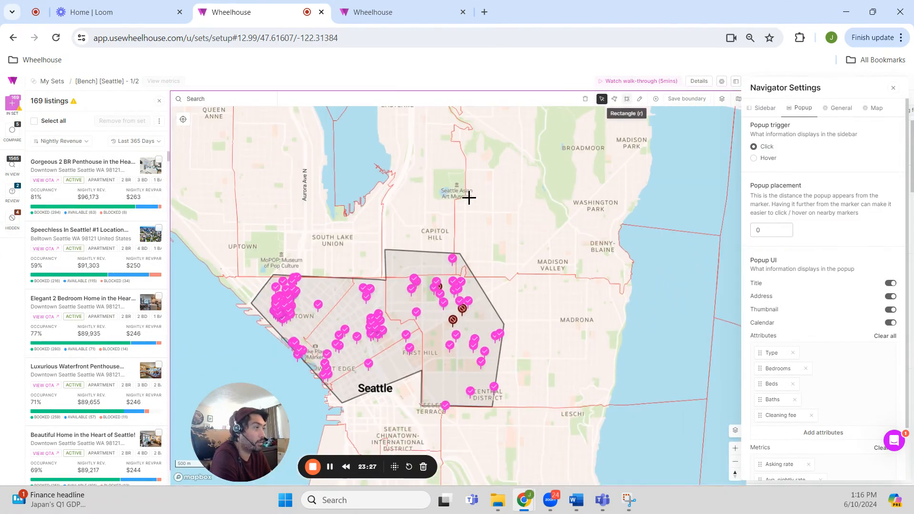
click(473, 180)
click(478, 211)
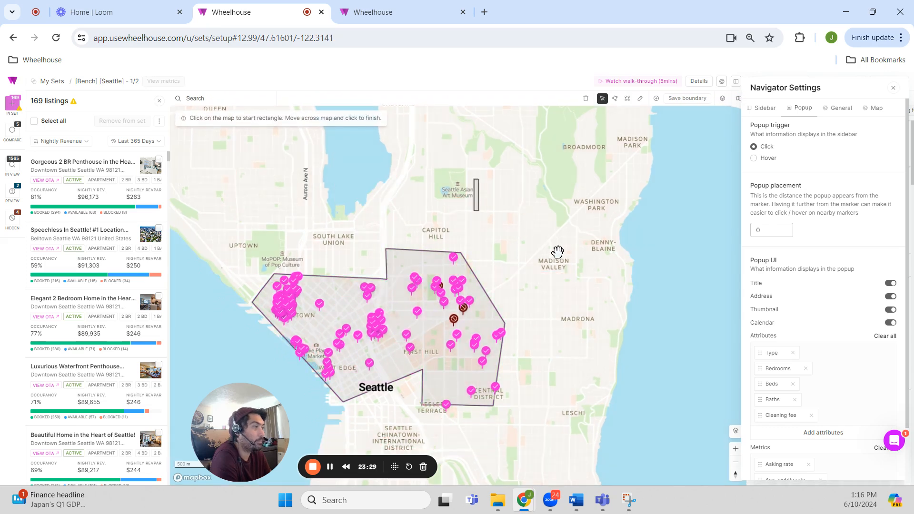
drag(294, 113, 359, 259)
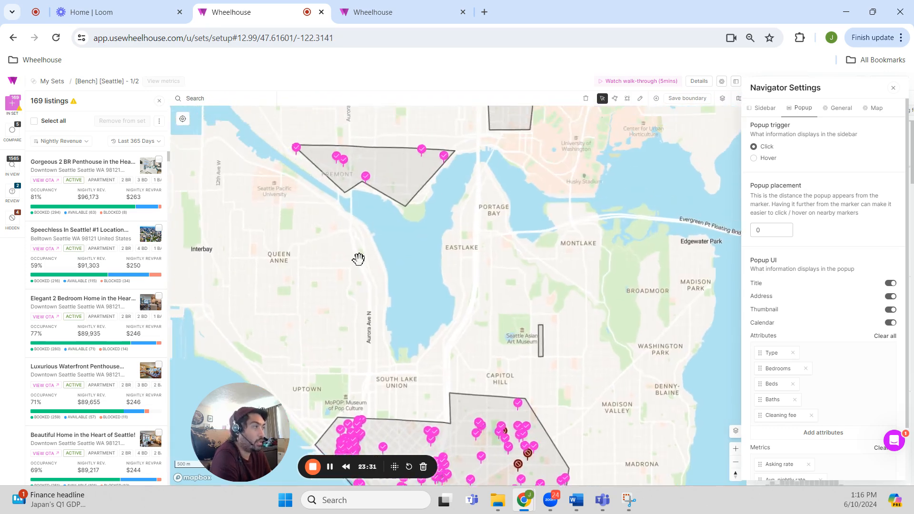
Step: Go to the Dynamic Sets overview in the other browser tab, reload it and check the [Bench] [Seattle] - 1/2 entry
scroll(359, 259, down, 5)
click(370, 14)
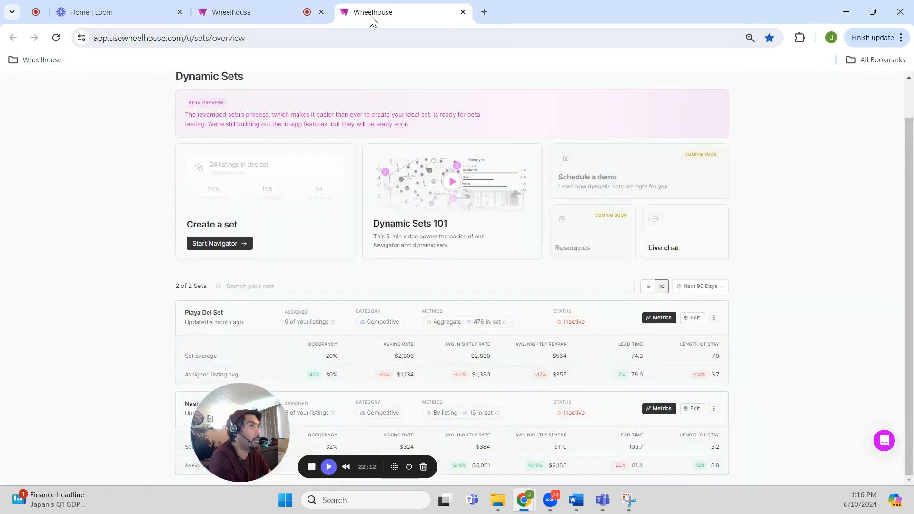
click(275, 38)
key(Return)
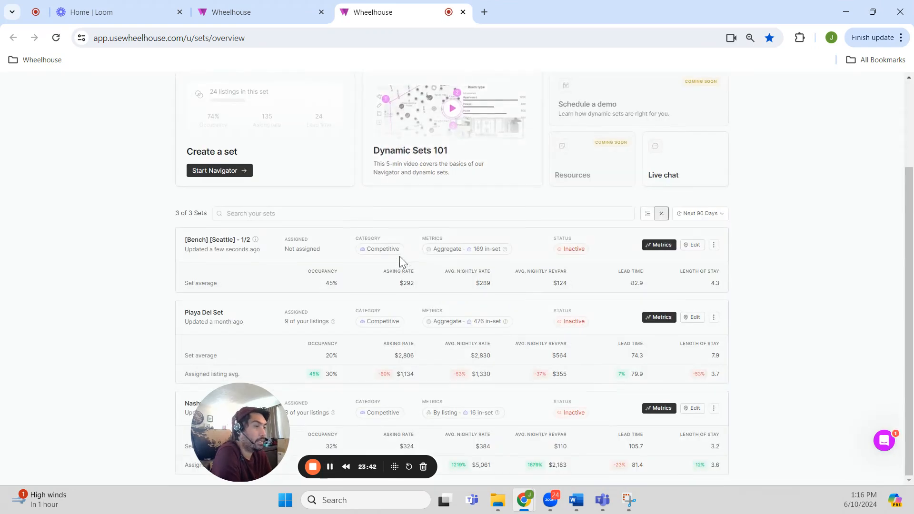
drag(195, 242, 247, 248)
click(230, 272)
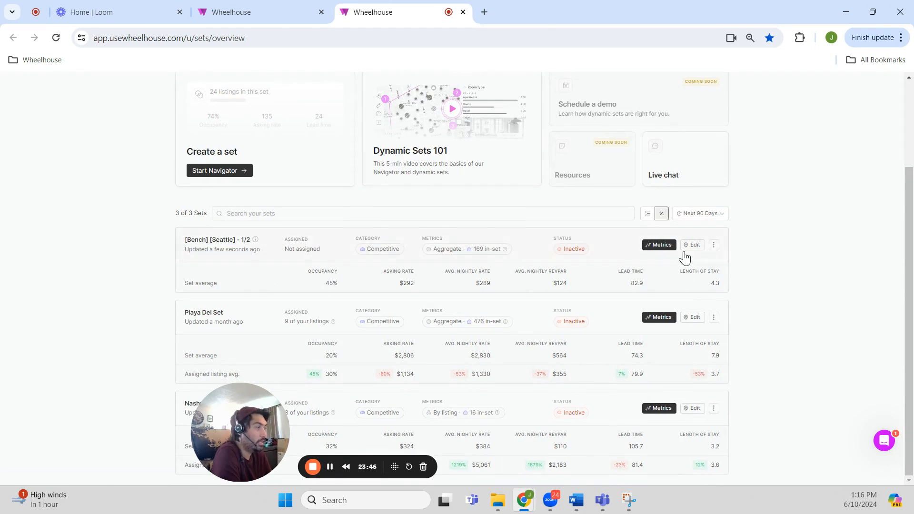
Step: Assign the Lutz Test and Test listings to the [Bench] [Seattle] - 1/2 set
click(714, 245)
click(666, 288)
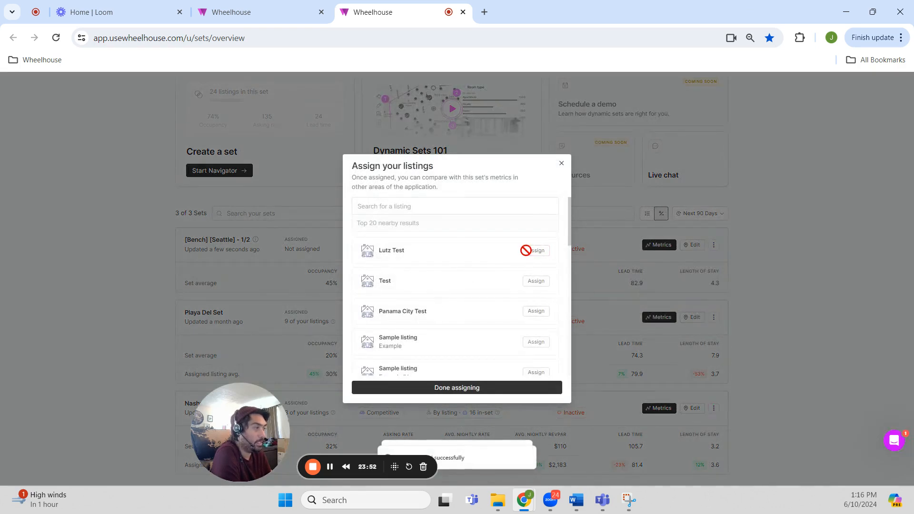
click(502, 389)
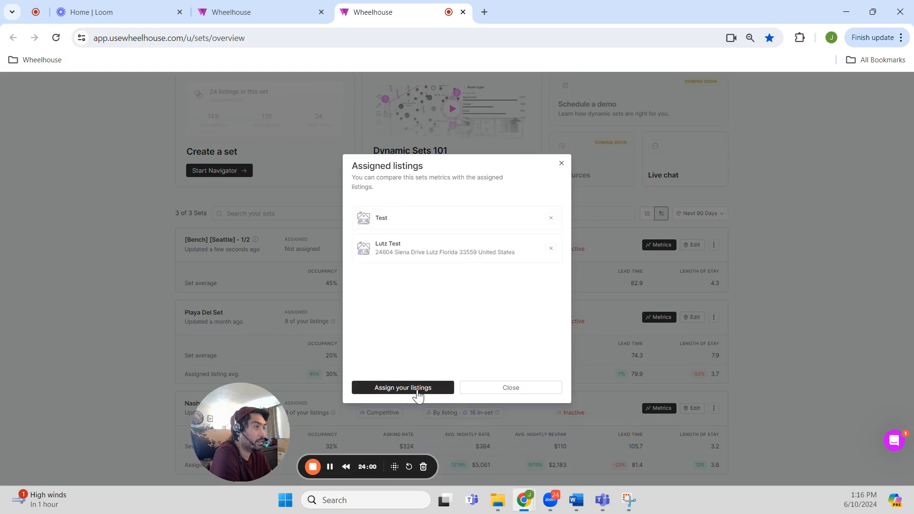
Step: Search the listings for "nashville", assign Nashville 2bed to the Seattle set and finish assigning
click(417, 388)
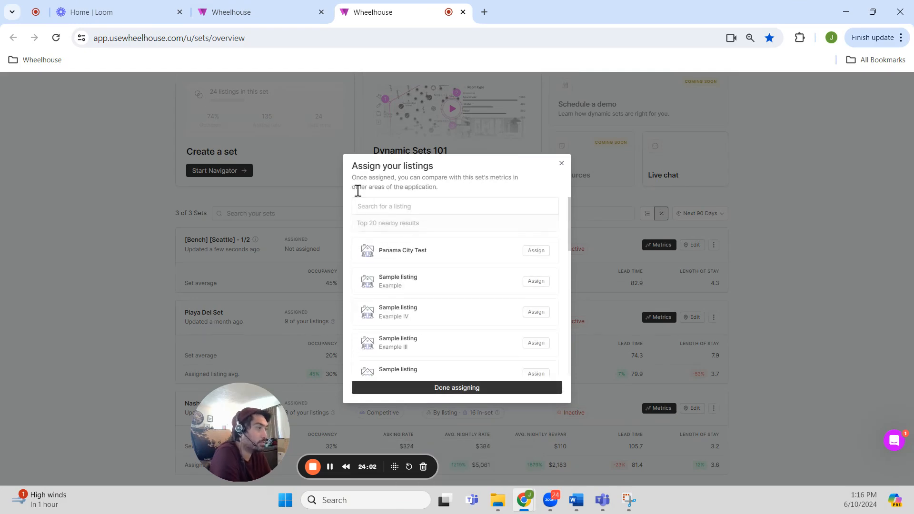
click(379, 199)
text(nashvil)
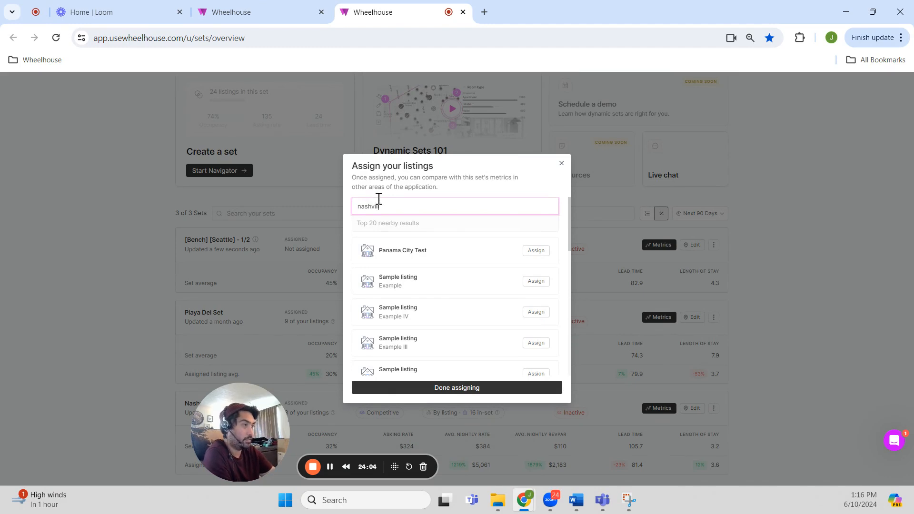
text(le)
click(540, 250)
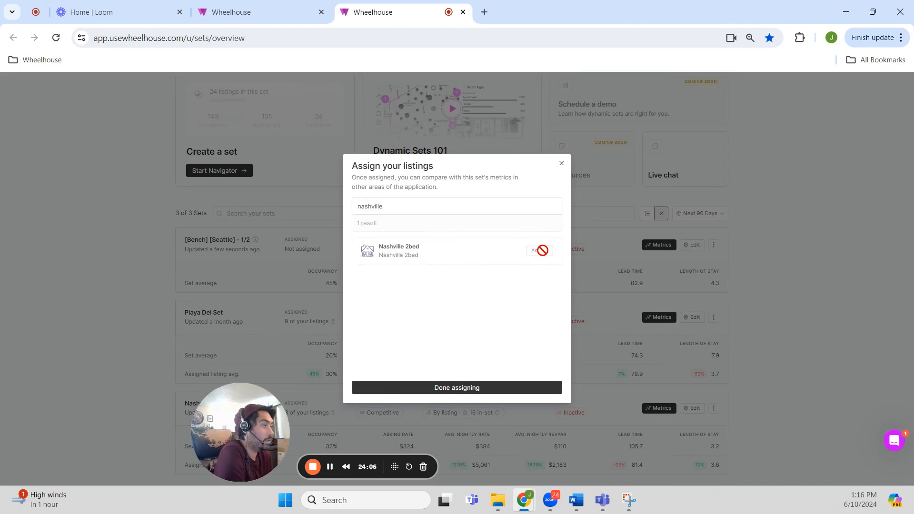
click(485, 388)
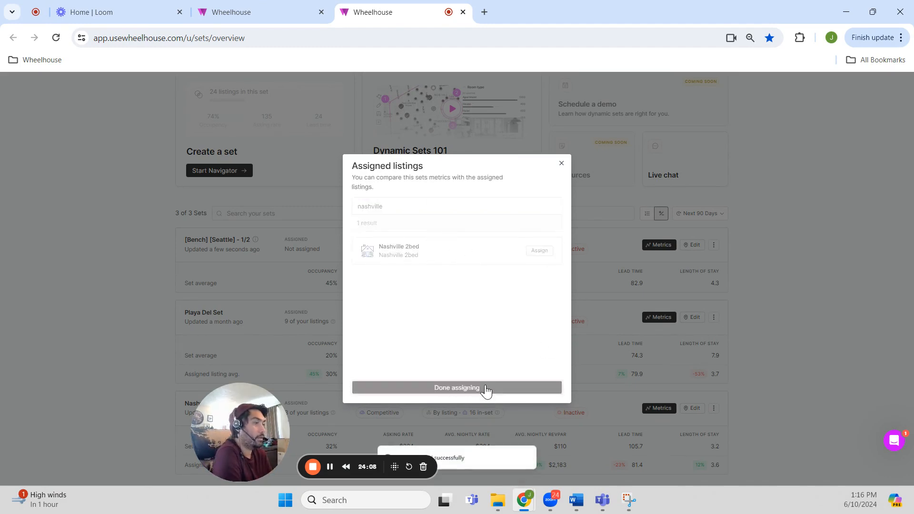
click(509, 388)
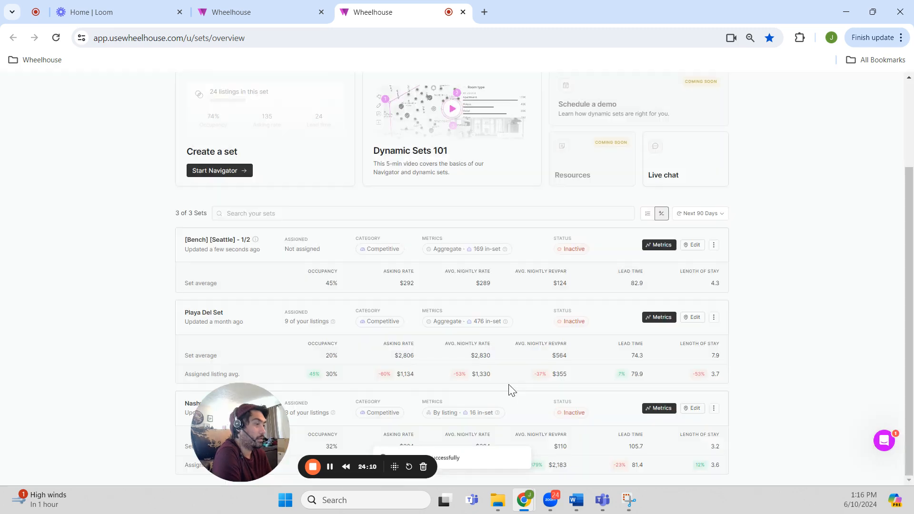
Step: Check the Seattle set's assigned listings, searching the assignable ones again for "nashville", and close the list
click(713, 245)
click(669, 287)
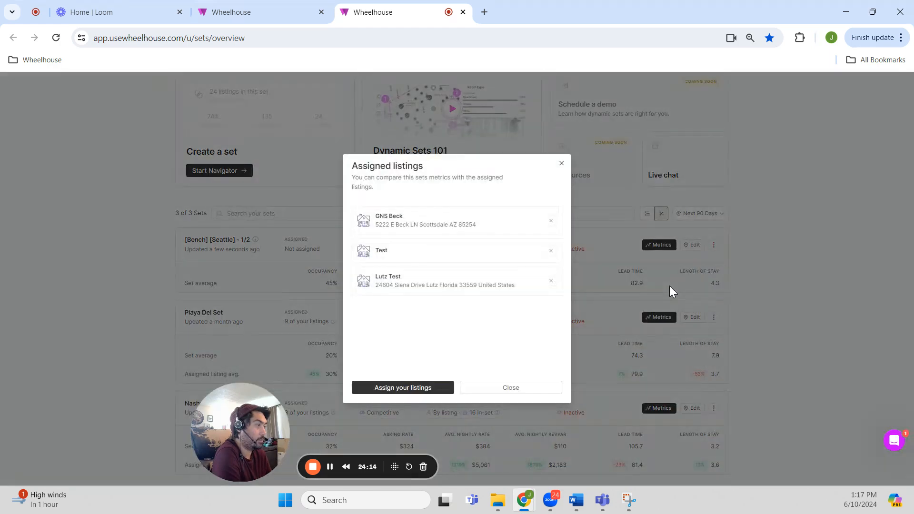
click(422, 388)
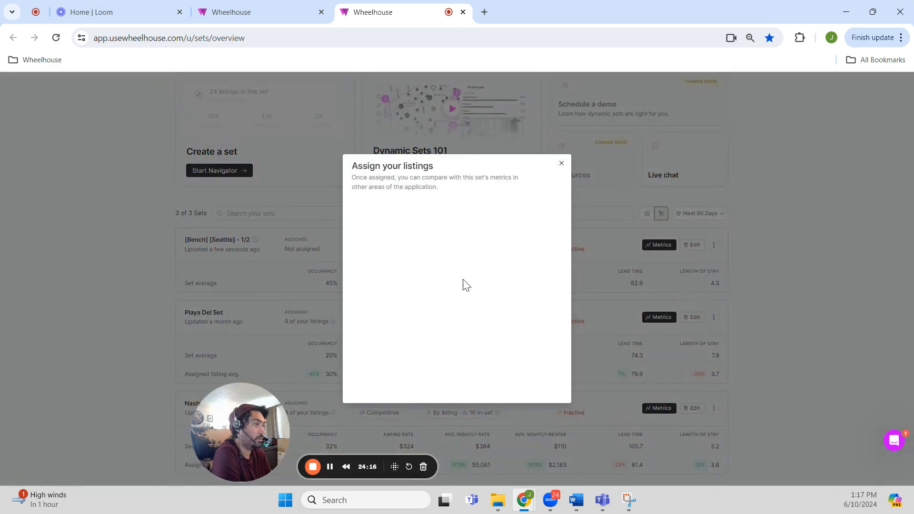
click(394, 204)
text(nashville)
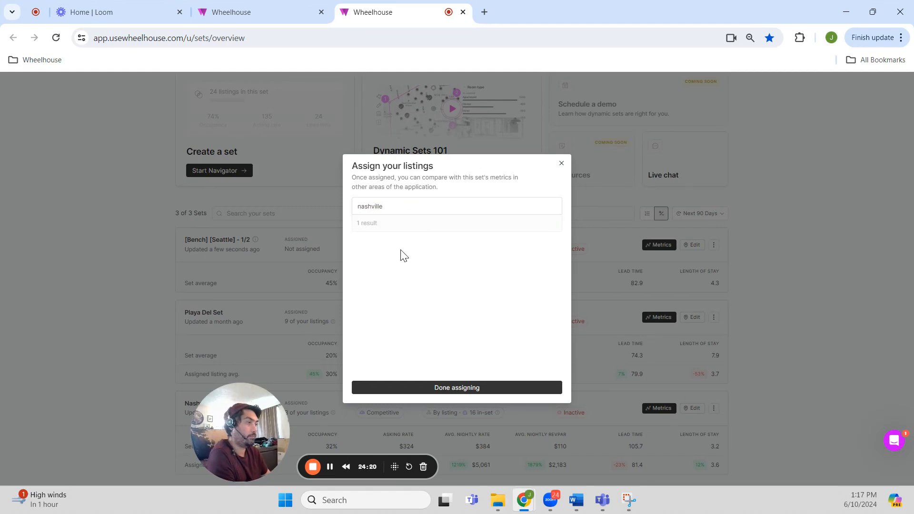
click(444, 392)
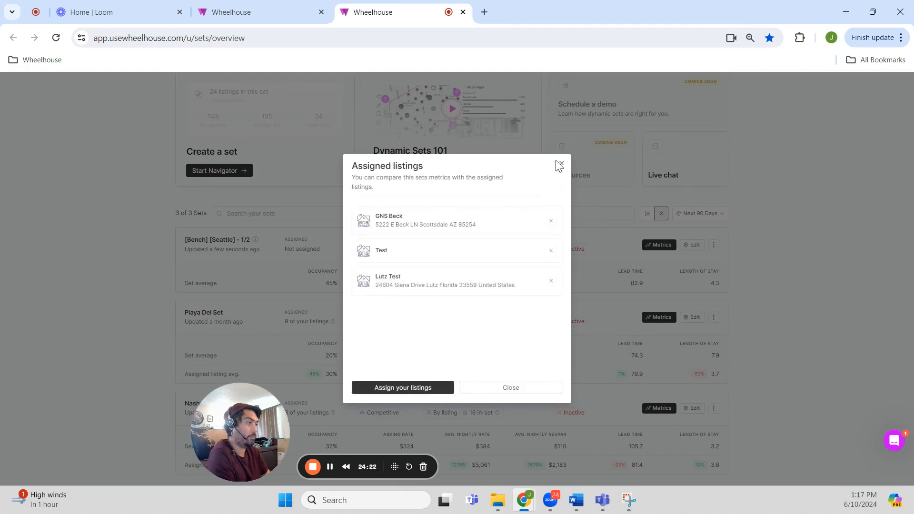
click(557, 161)
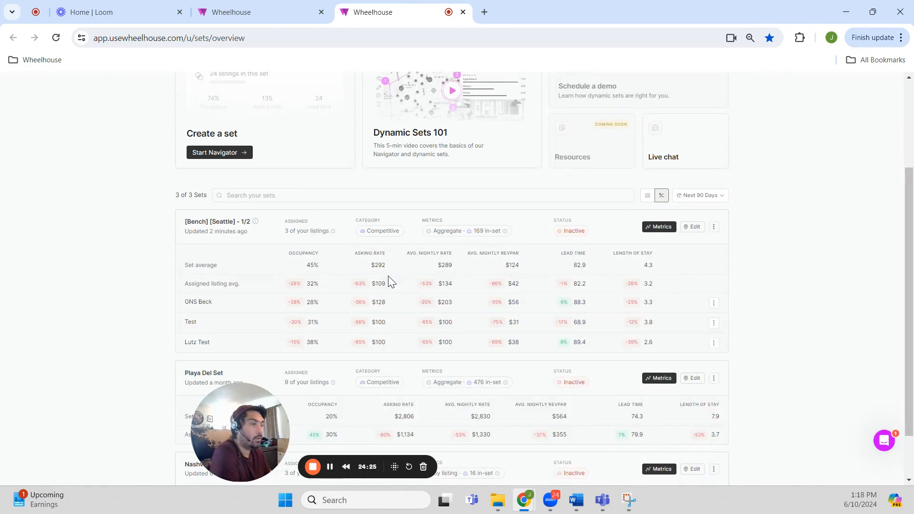
Step: Review the Seattle set's average metrics against those of its assigned listings
drag(293, 258, 665, 347)
click(604, 329)
scroll(479, 311, up, 1)
scroll(479, 311, up, 3)
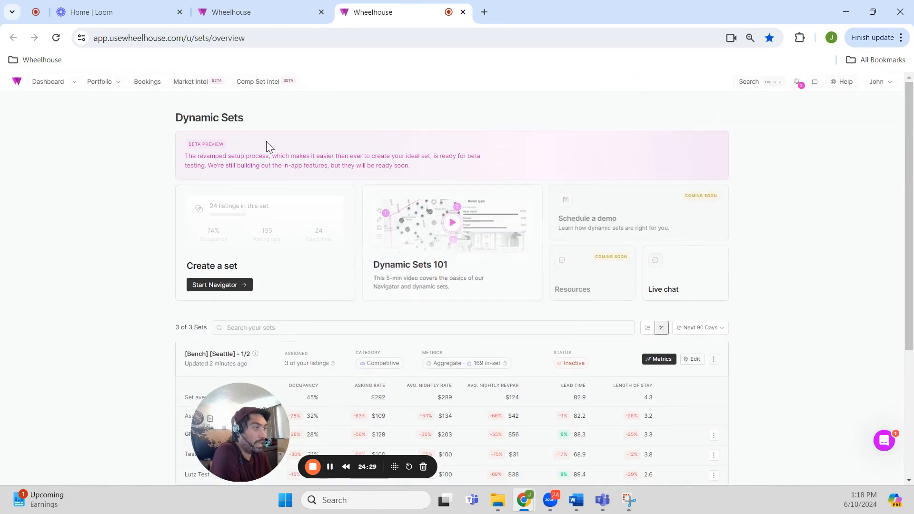
Step: Search the dashboard listings for "gns" and open the pricing settings of the Nashville 2bed listing
click(48, 82)
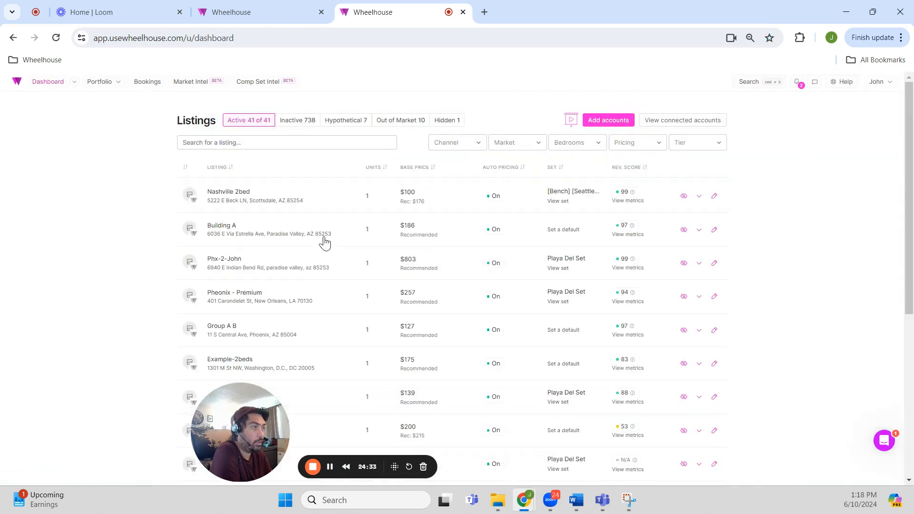
click(264, 142)
text(gns)
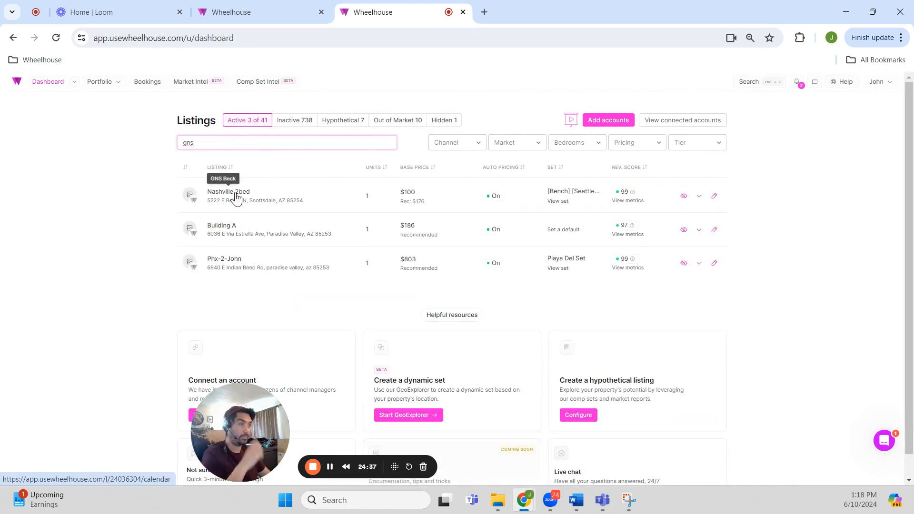
click(235, 197)
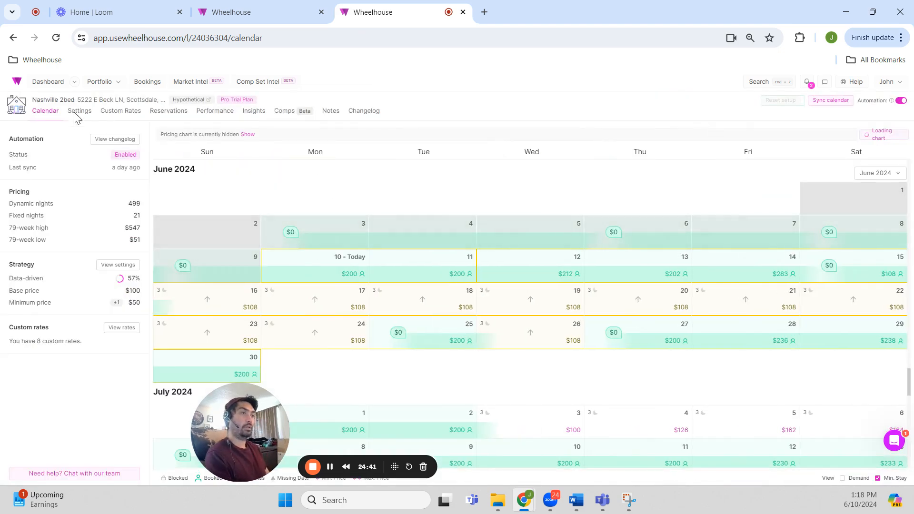
click(79, 114)
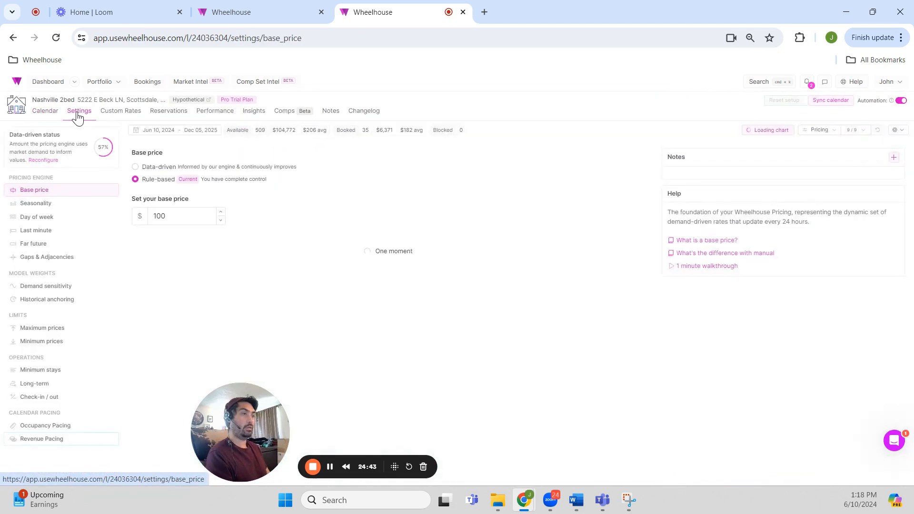
click(862, 134)
click(787, 277)
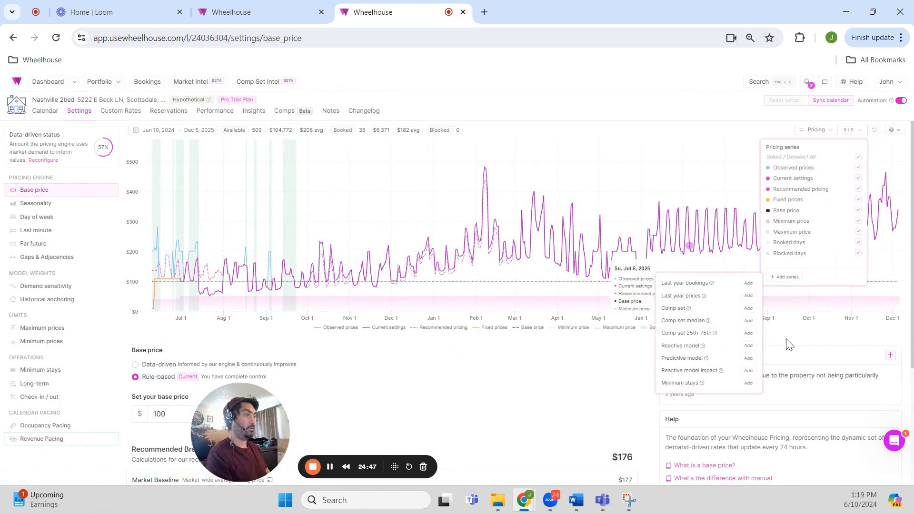
click(640, 98)
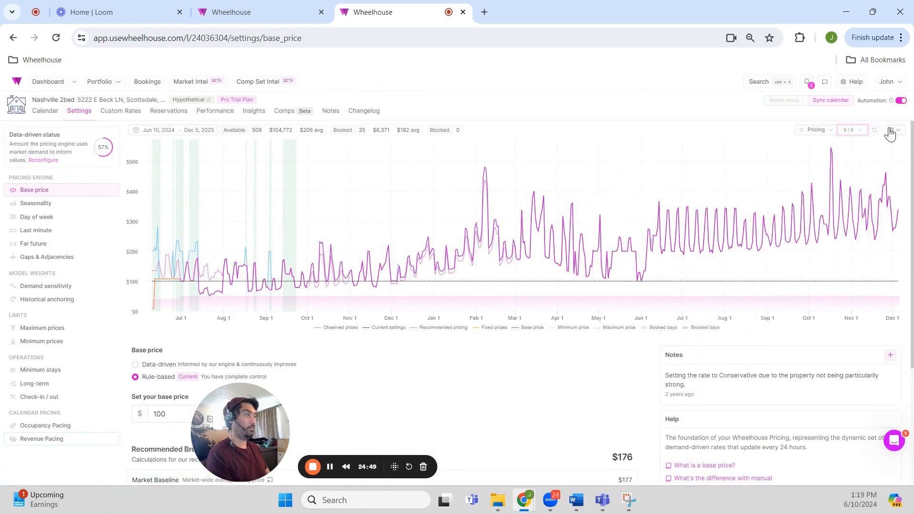
Step: Set the pricing chart's comp set to [Bench] [Seattle] - 1/2
click(890, 133)
click(841, 165)
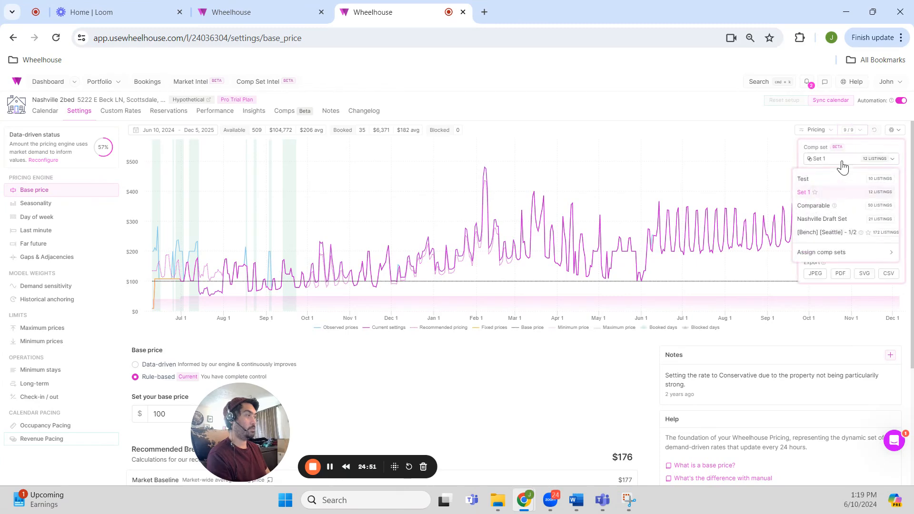
click(827, 233)
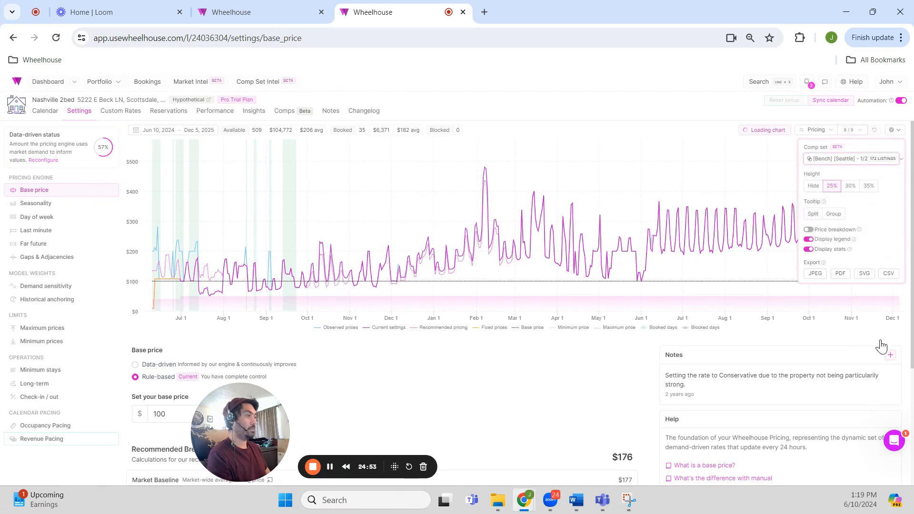
Step: Add the Comp set 25th-75th and Comp set median series to the pricing chart
click(854, 130)
click(785, 277)
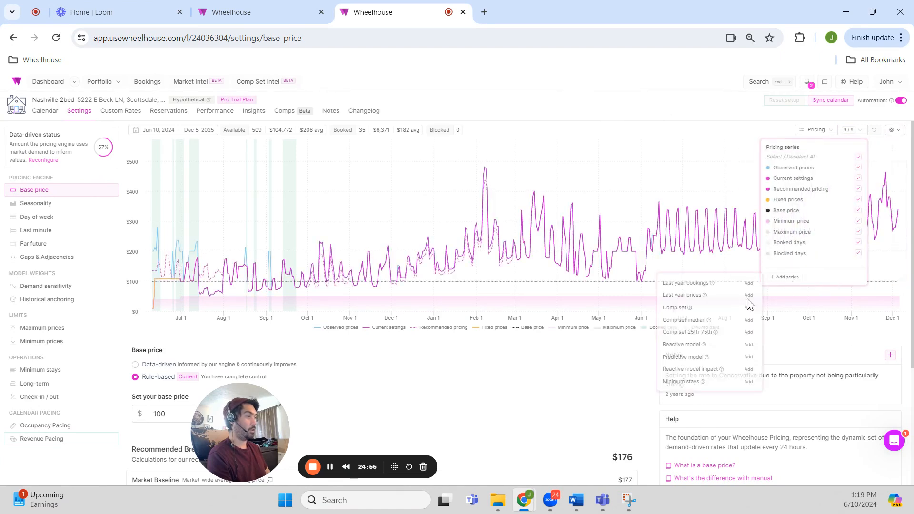
click(748, 332)
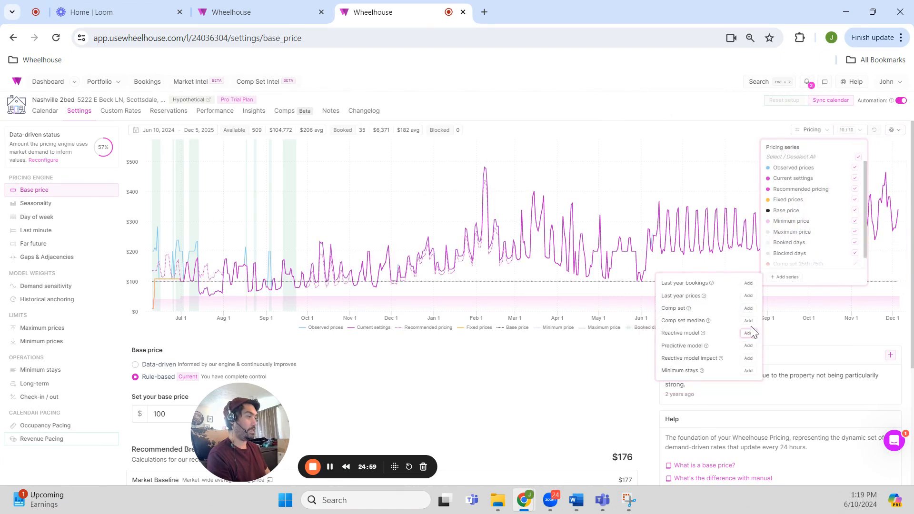
click(749, 323)
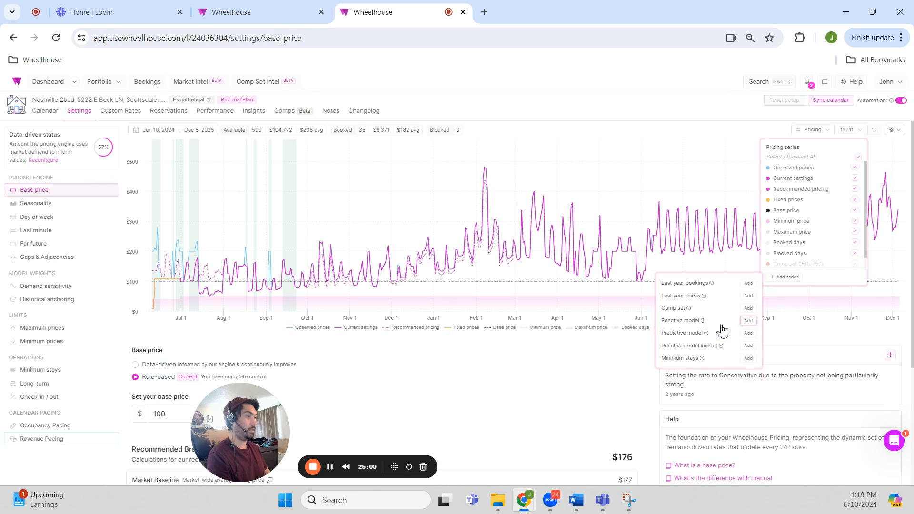
click(573, 102)
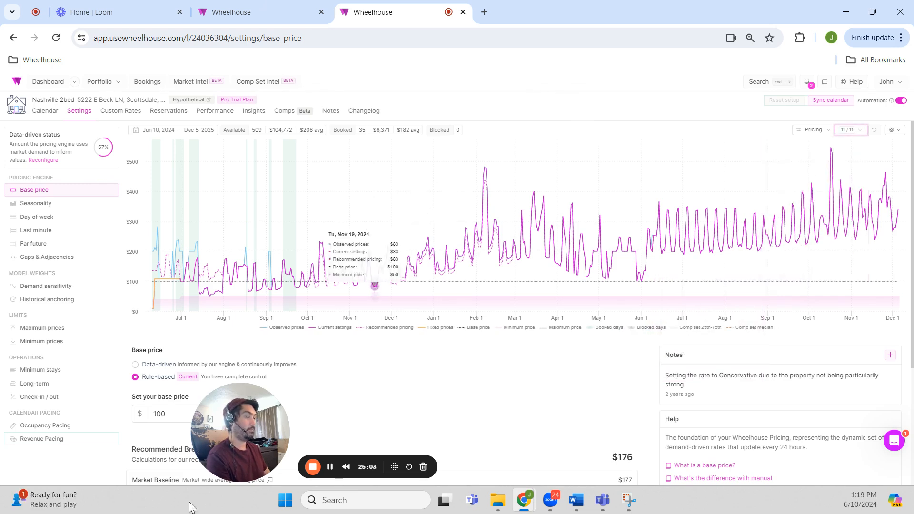
Step: Compare the portfolio's bookings with the [Bench] [Seattle] - 1/2 comp set on the Bookings page
click(149, 84)
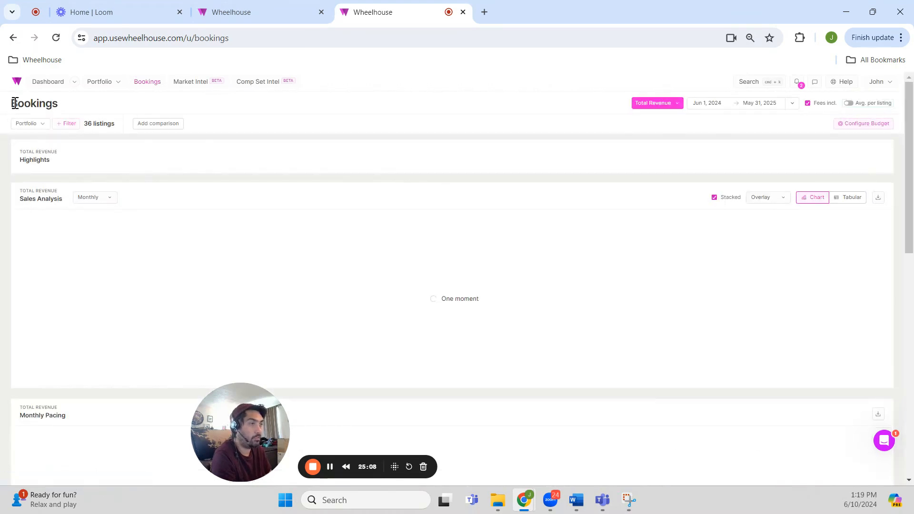
click(174, 126)
mouse_move(164, 163)
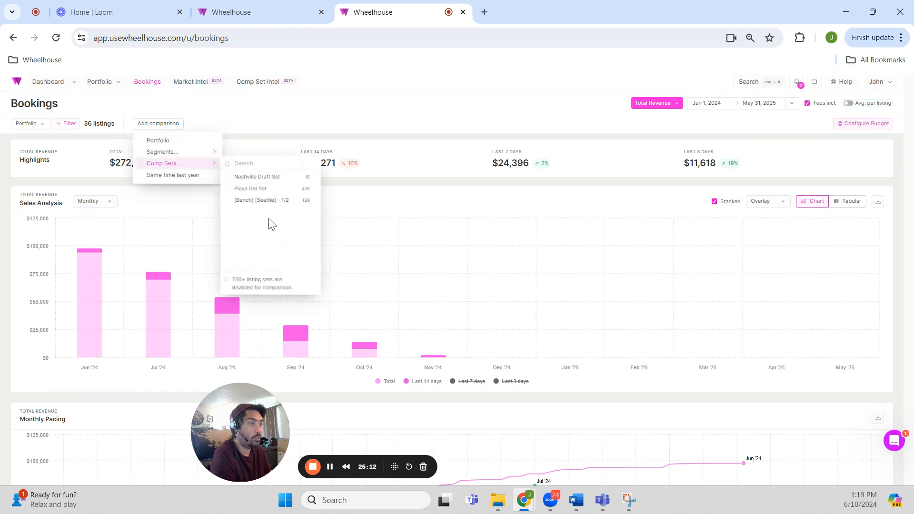
click(265, 203)
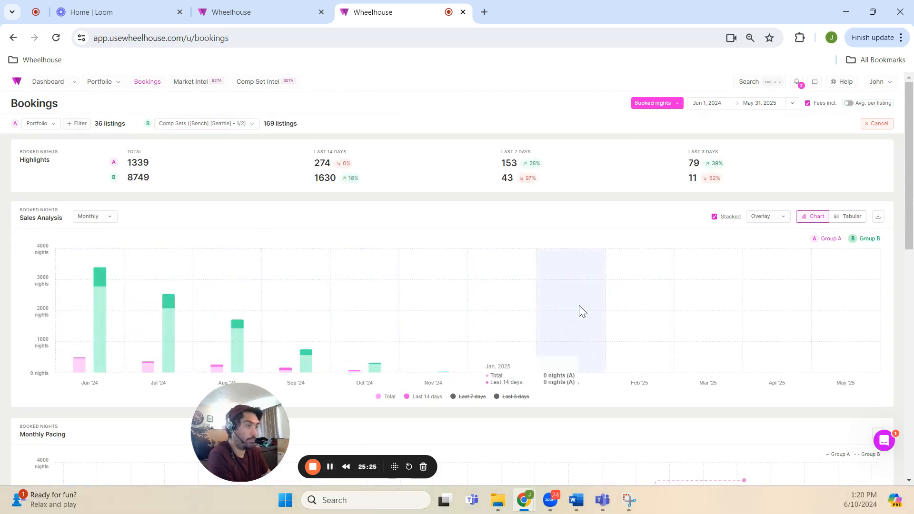
click(330, 467)
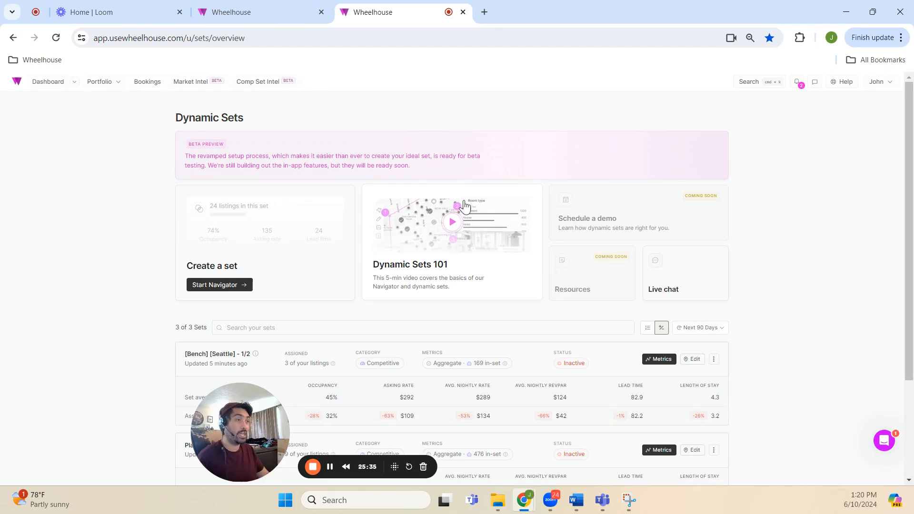
Step: Look over the Dynamic Sets overview and start a new draft set in the Navigator
drag(167, 107, 278, 159)
scroll(489, 283, down, 3)
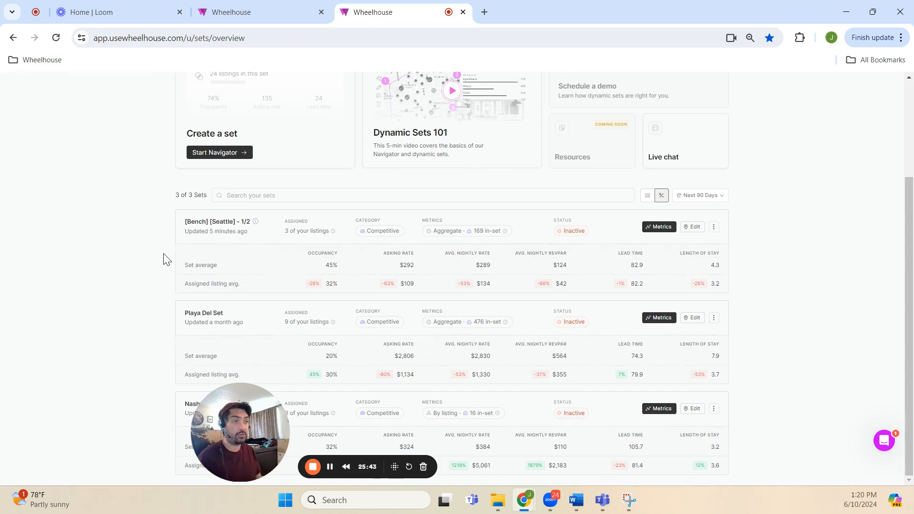
scroll(163, 259, up, 3)
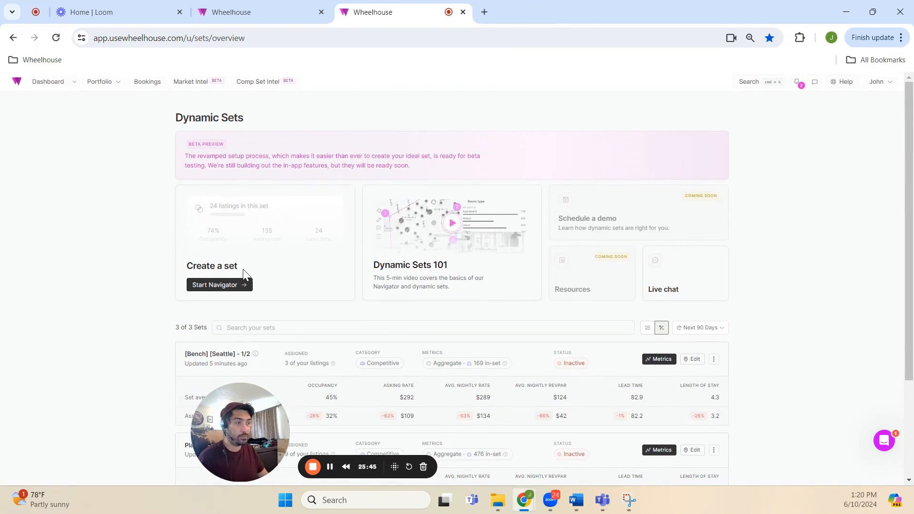
click(215, 284)
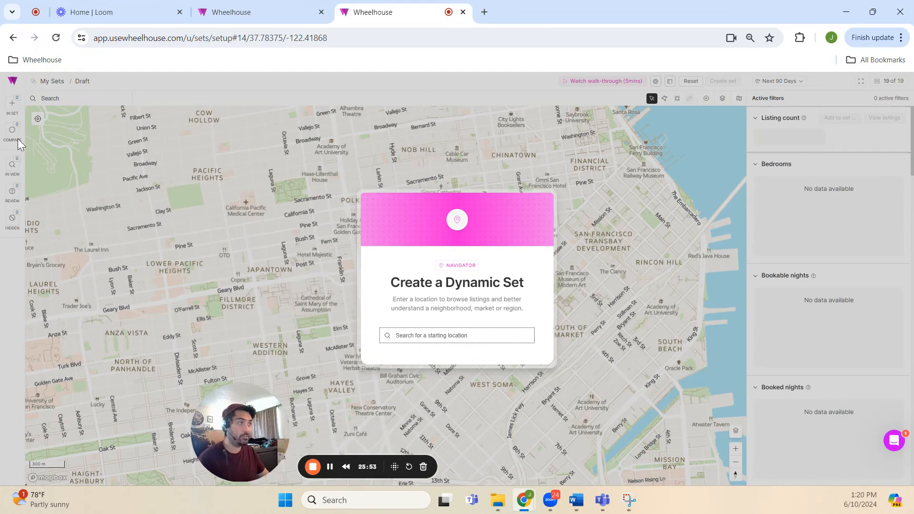
click(292, 10)
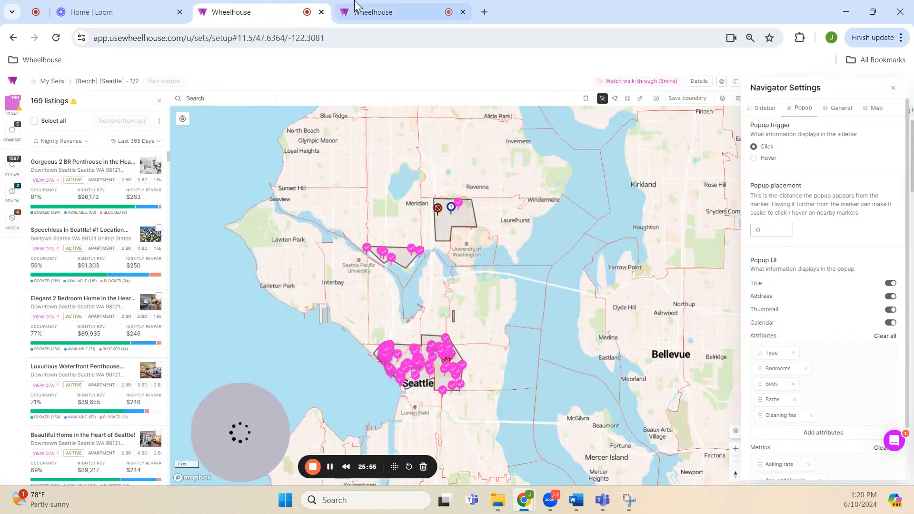
click(352, 9)
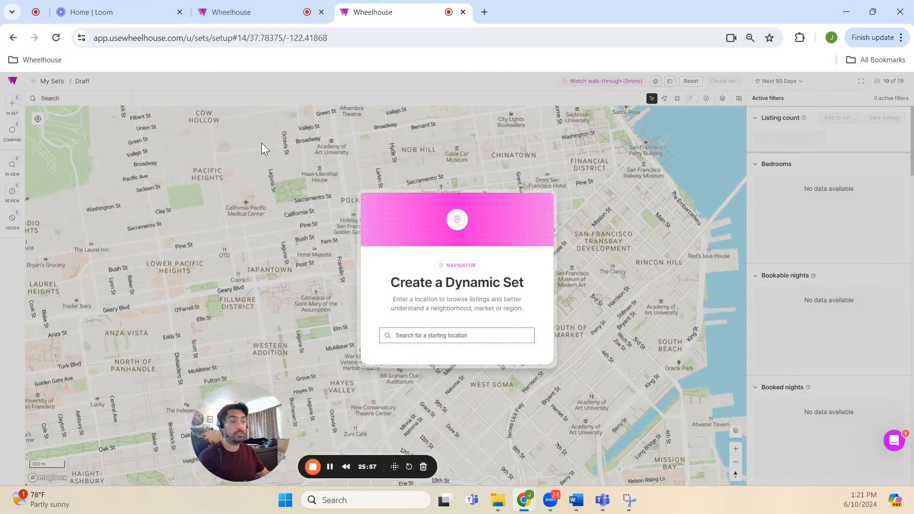